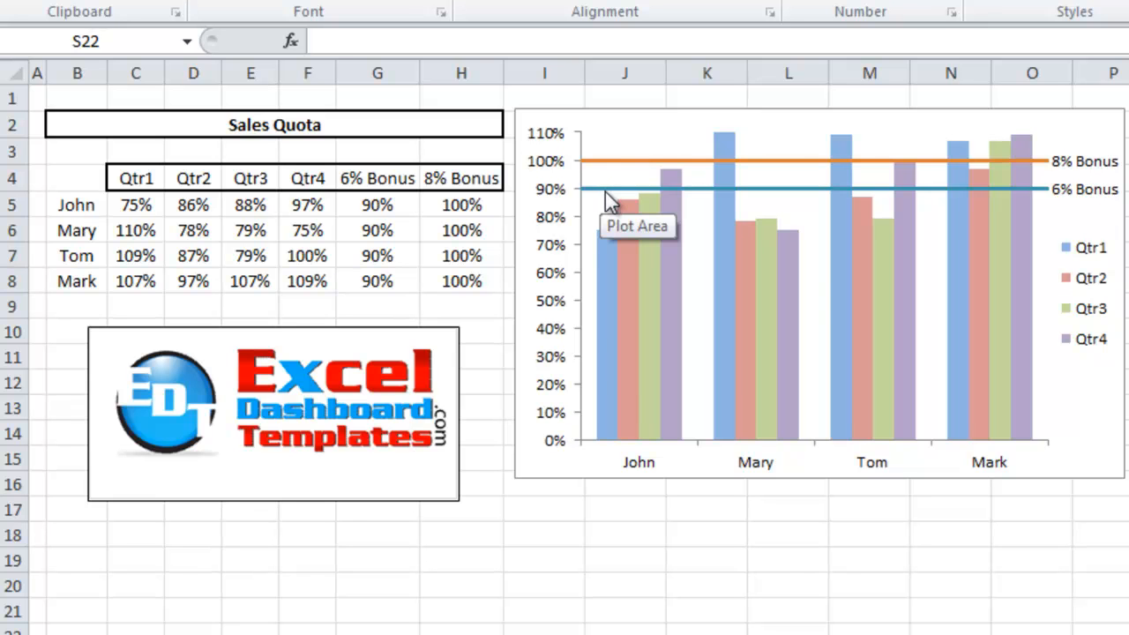
# Examine the 6% Bonus and 8% Bonus horizontal line series in the finished sales quota chart.
pyautogui.click(1023, 196)
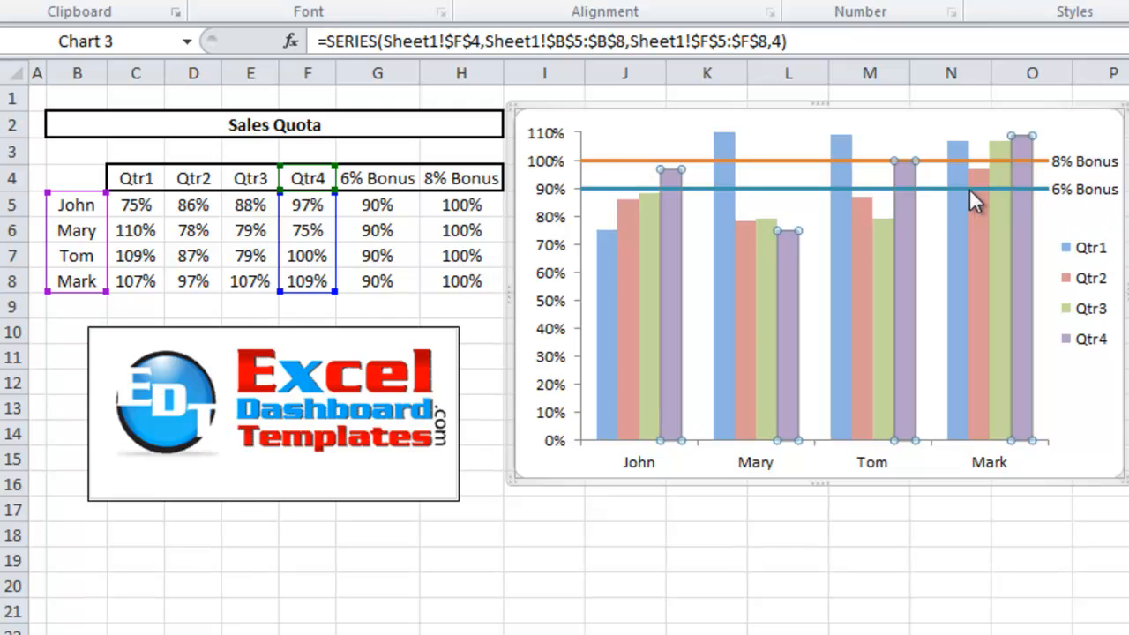
pyautogui.click(937, 189)
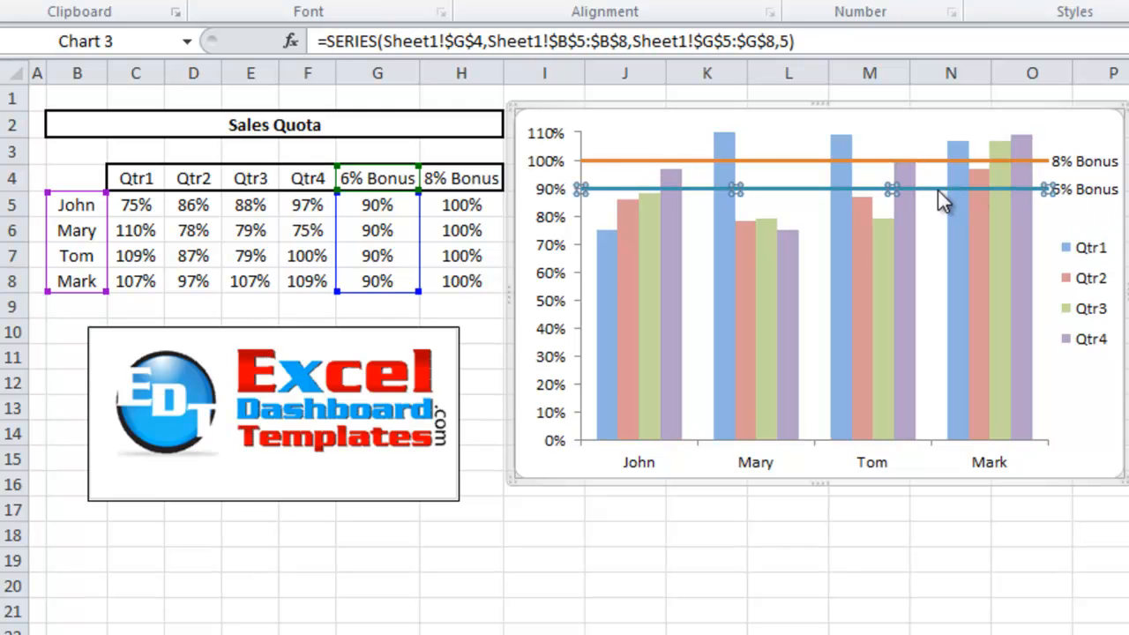
pyautogui.click(802, 159)
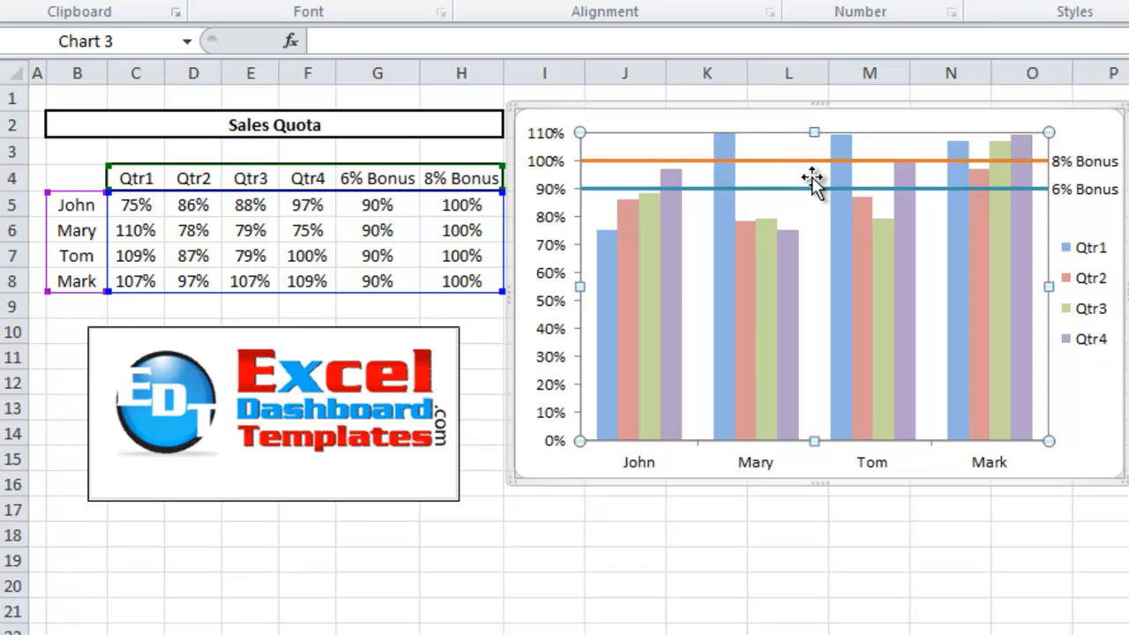
pyautogui.click(809, 191)
pyautogui.click(811, 161)
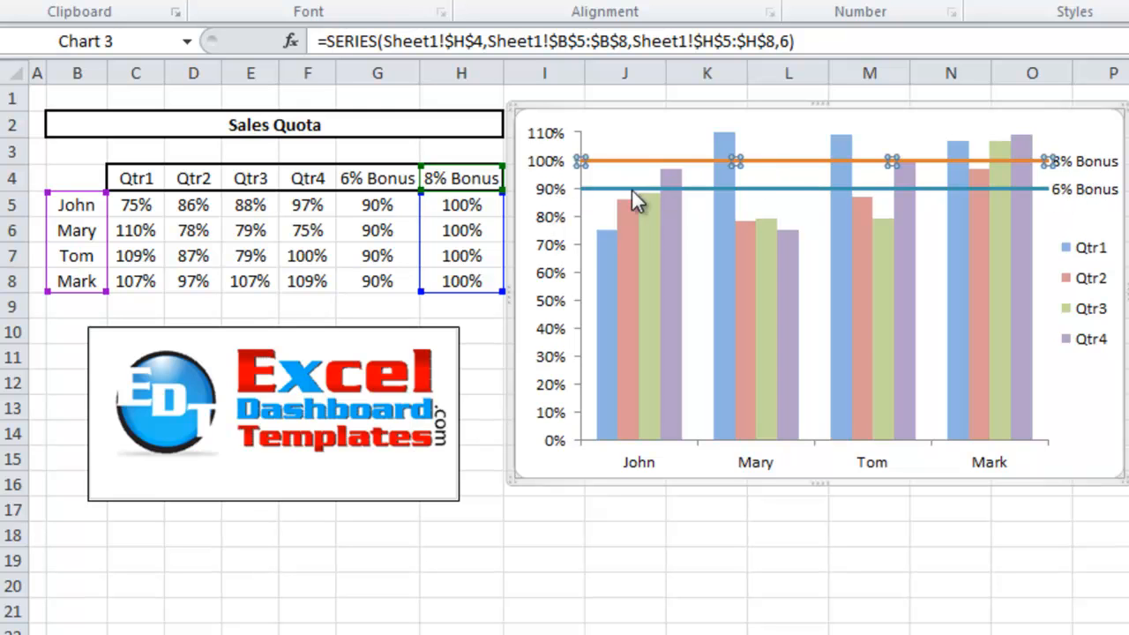
pyautogui.click(794, 190)
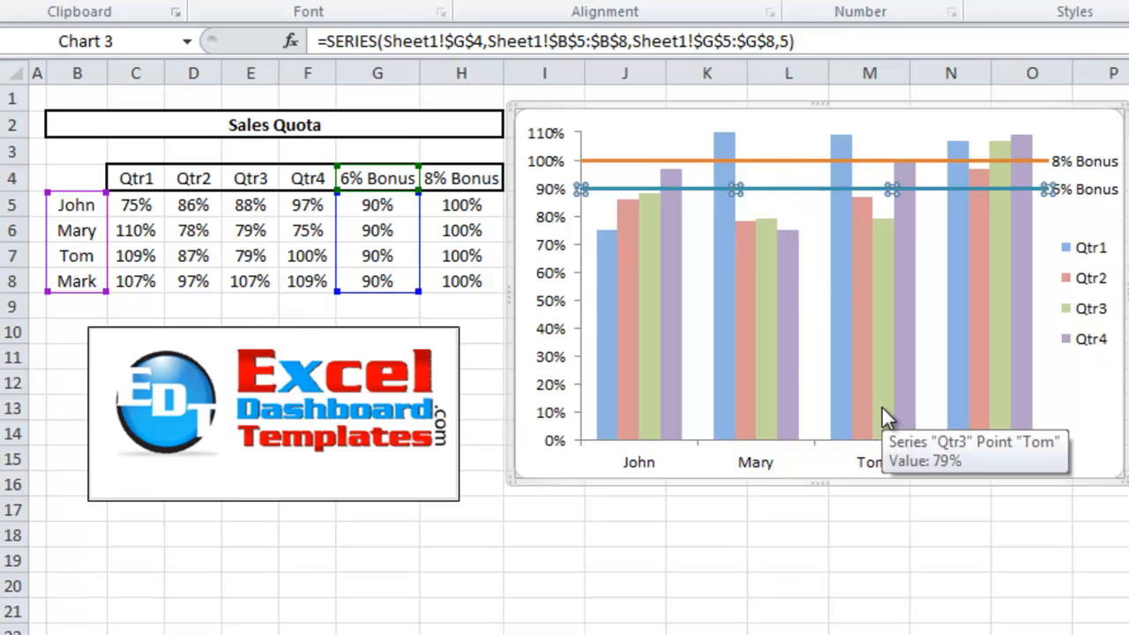
# Review the salesperson names in column B and the Qtr1 to Qtr4 quota percentages in the first data row.
pyautogui.click(461, 278)
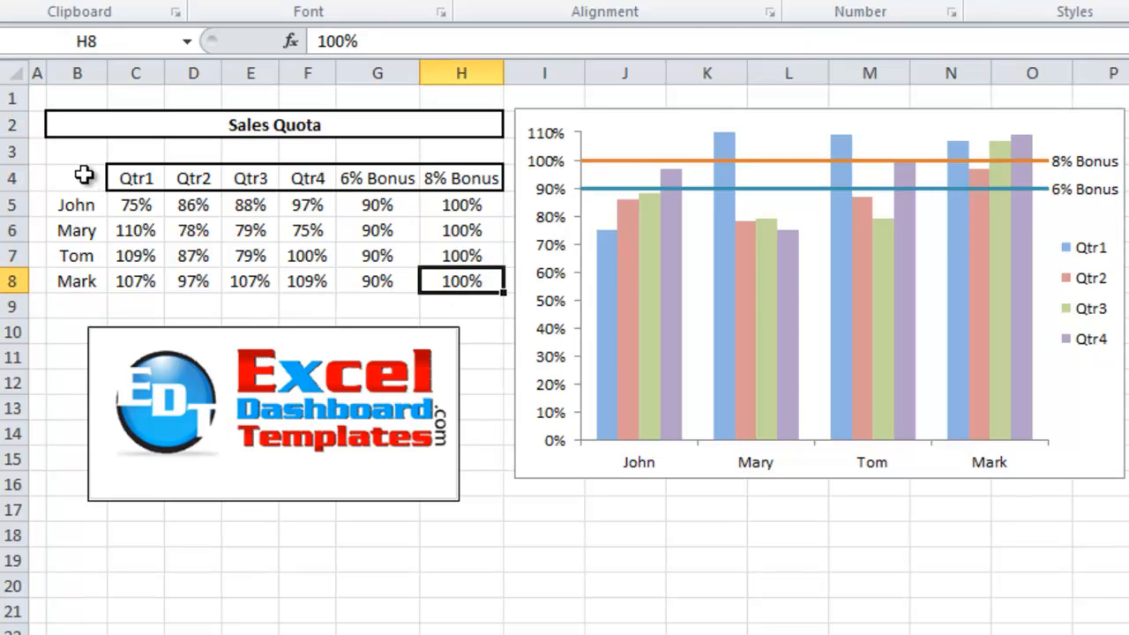
pyautogui.moveTo(76, 201); pyautogui.dragTo(76, 280)
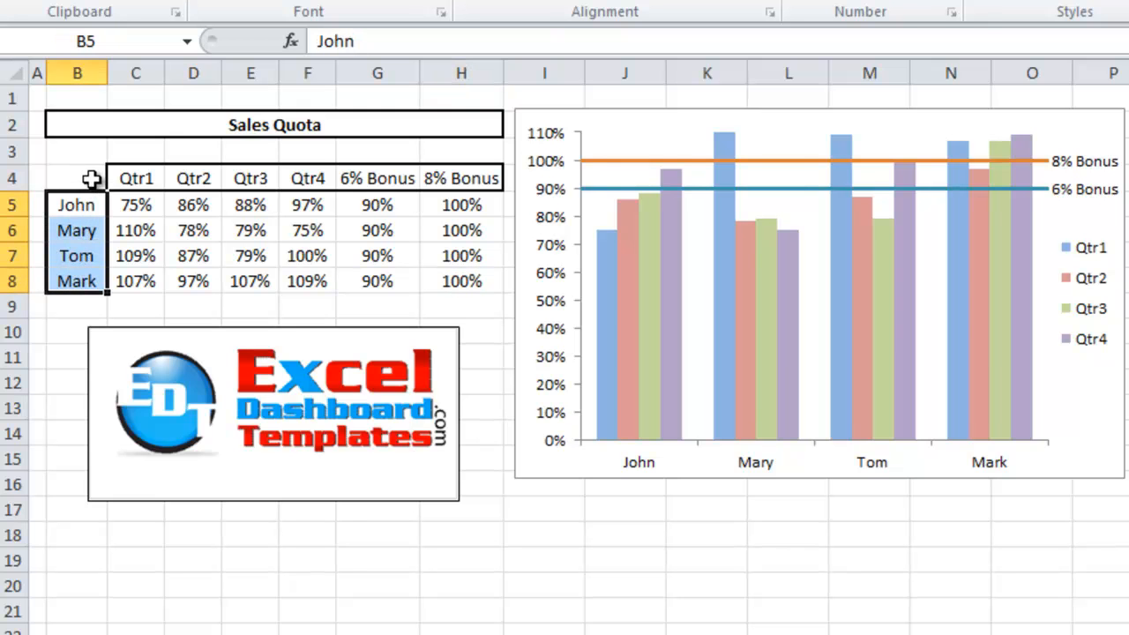
pyautogui.click(139, 201)
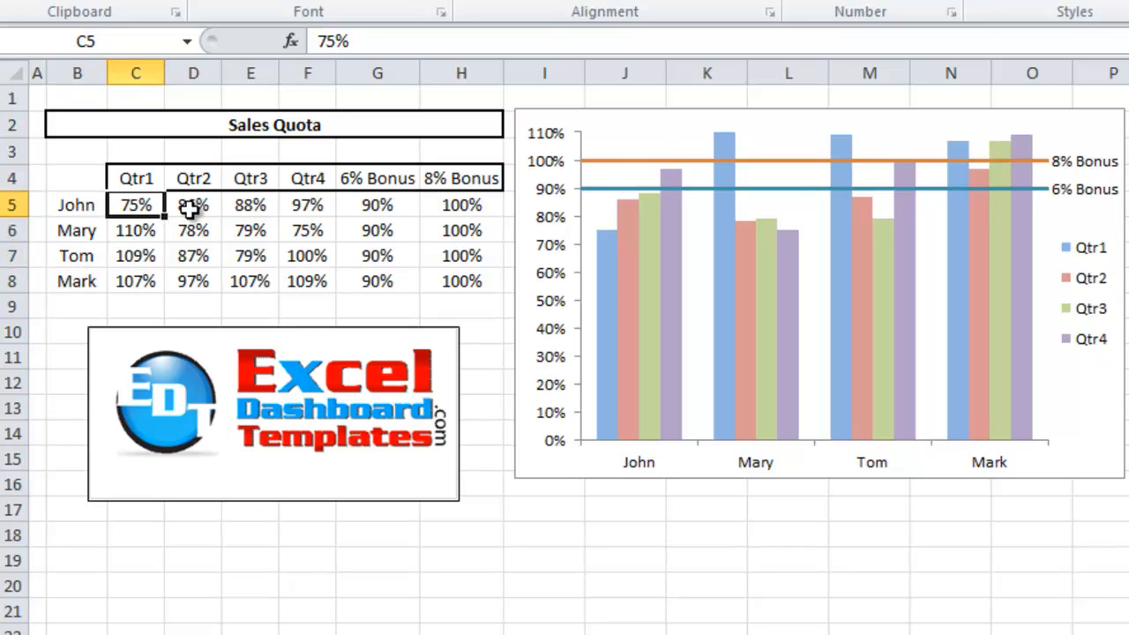
pyautogui.click(189, 207)
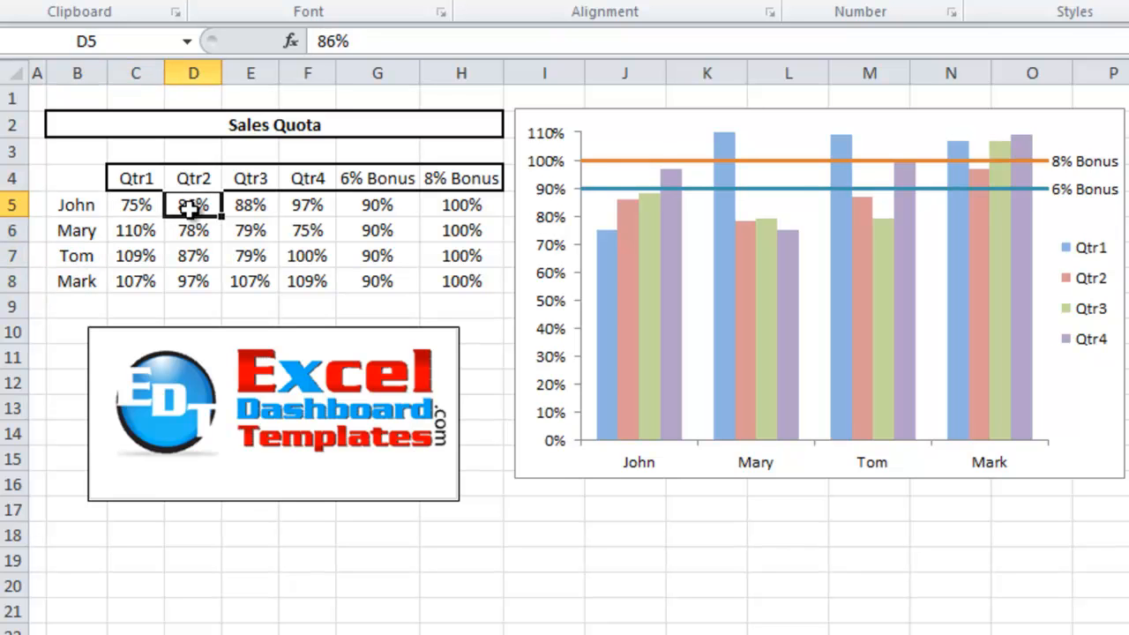
pyautogui.click(133, 205)
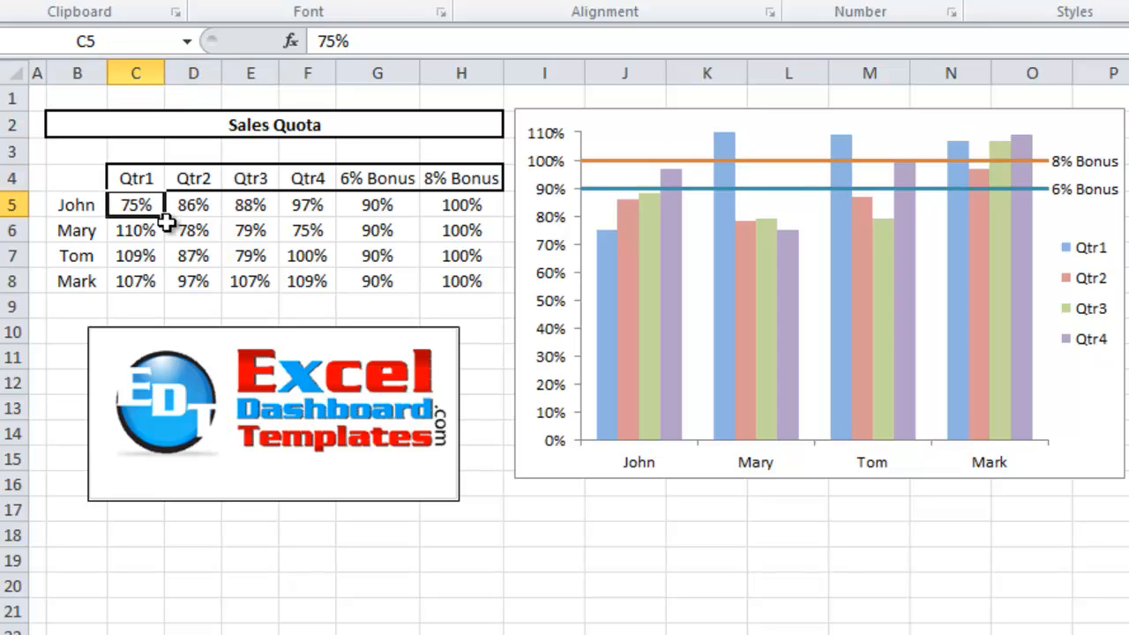
pyautogui.press('Right')
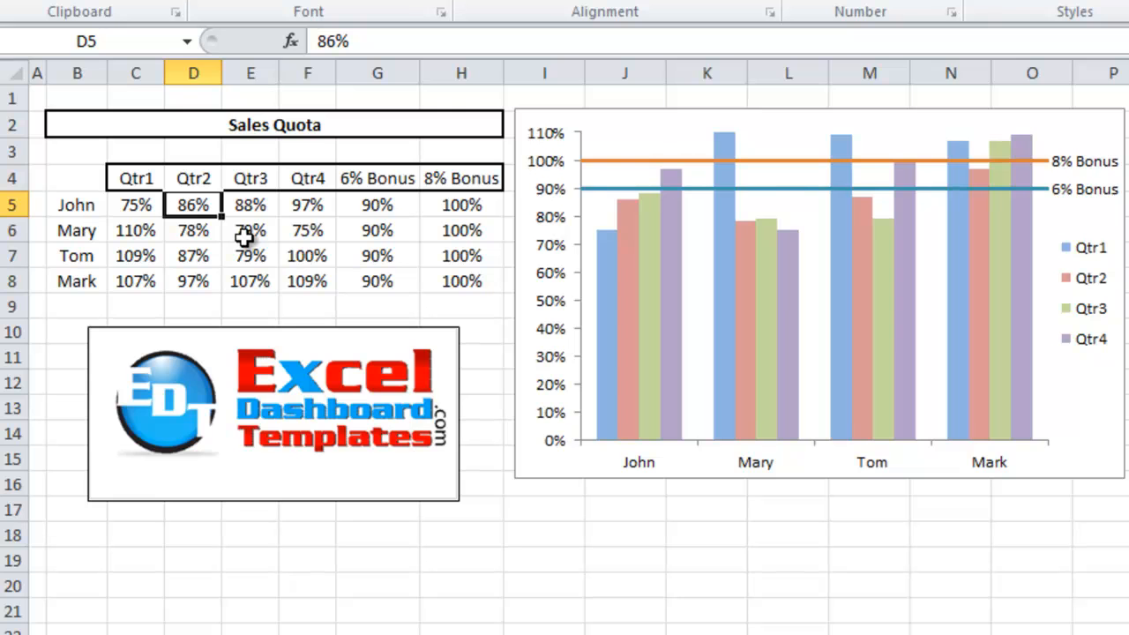
pyautogui.press('Right')
pyautogui.press('Right')
pyautogui.press('Right')
pyautogui.press('Left')
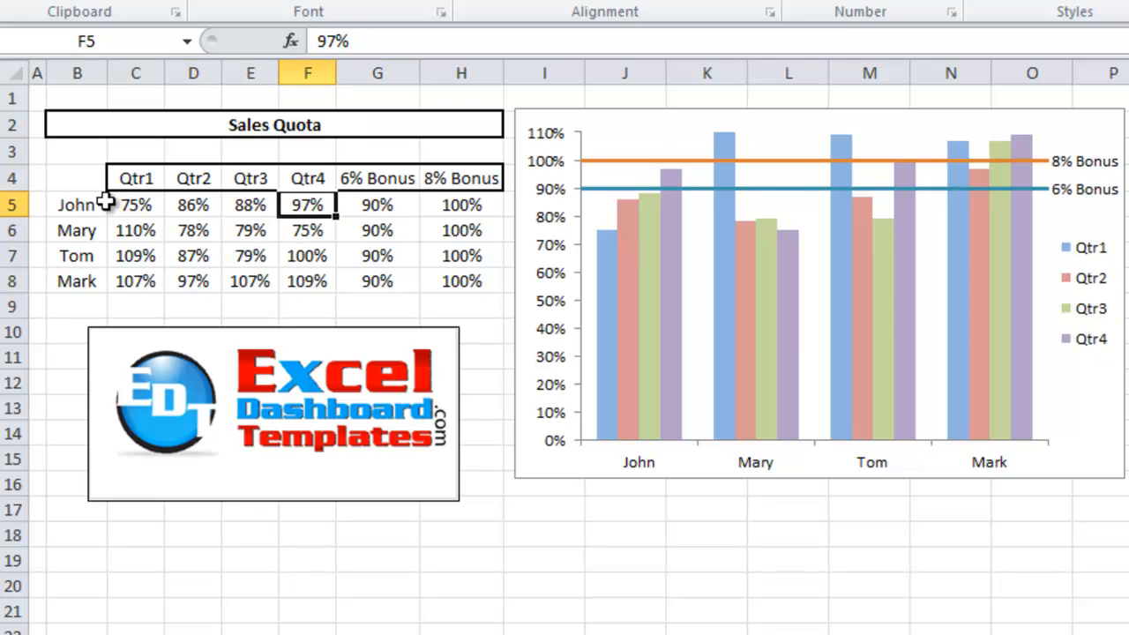
pyautogui.moveTo(139, 207); pyautogui.dragTo(293, 210)
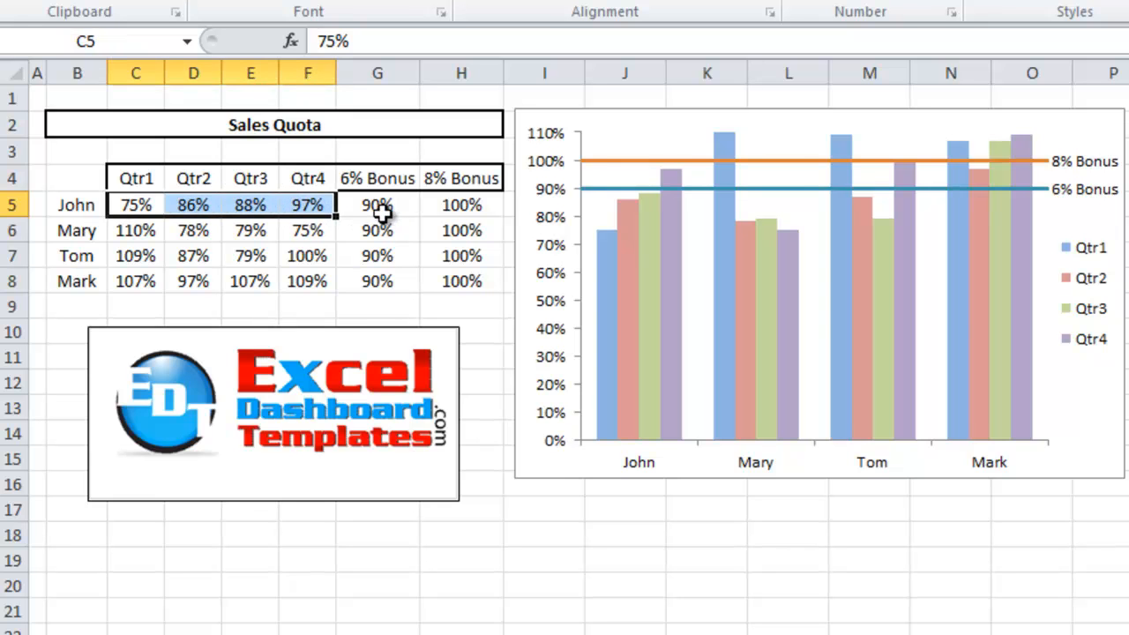
# Examine how the 6% Bonus and 8% Bonus columns hold a target value for each salesperson.
pyautogui.moveTo(394, 180); pyautogui.dragTo(390, 272)
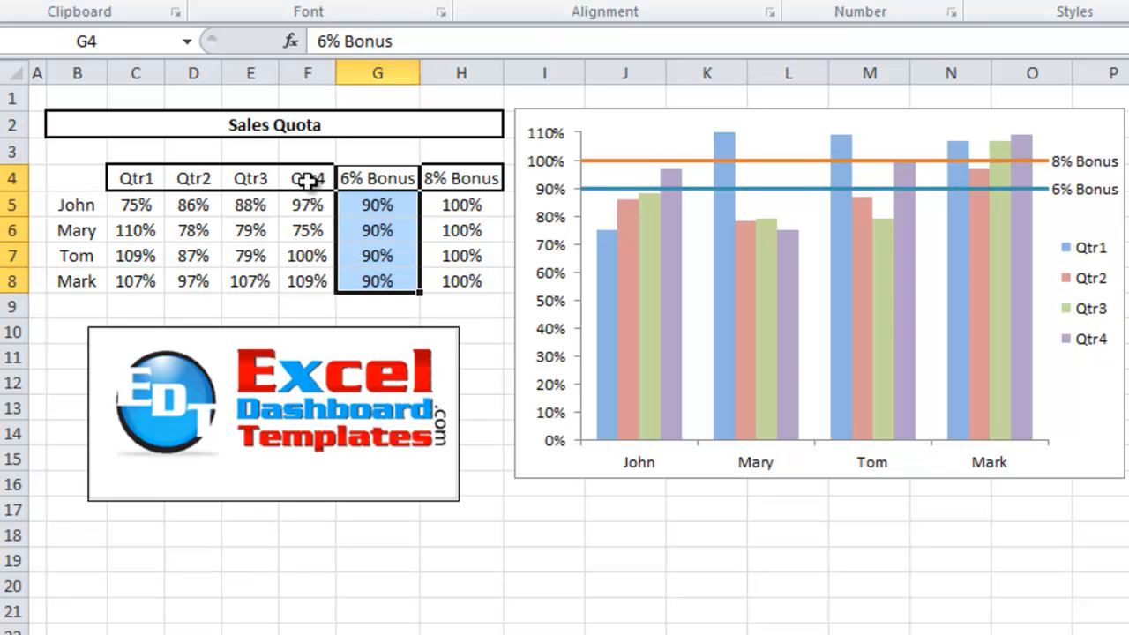
pyautogui.moveTo(390, 176); pyautogui.dragTo(389, 278)
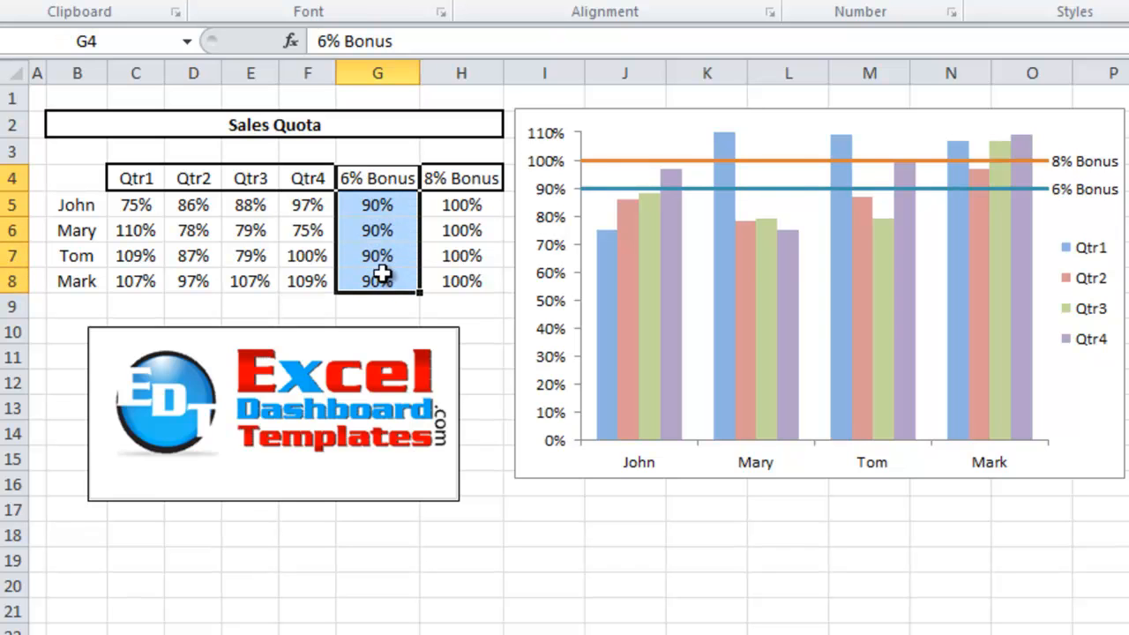
pyautogui.moveTo(402, 206); pyautogui.dragTo(389, 280)
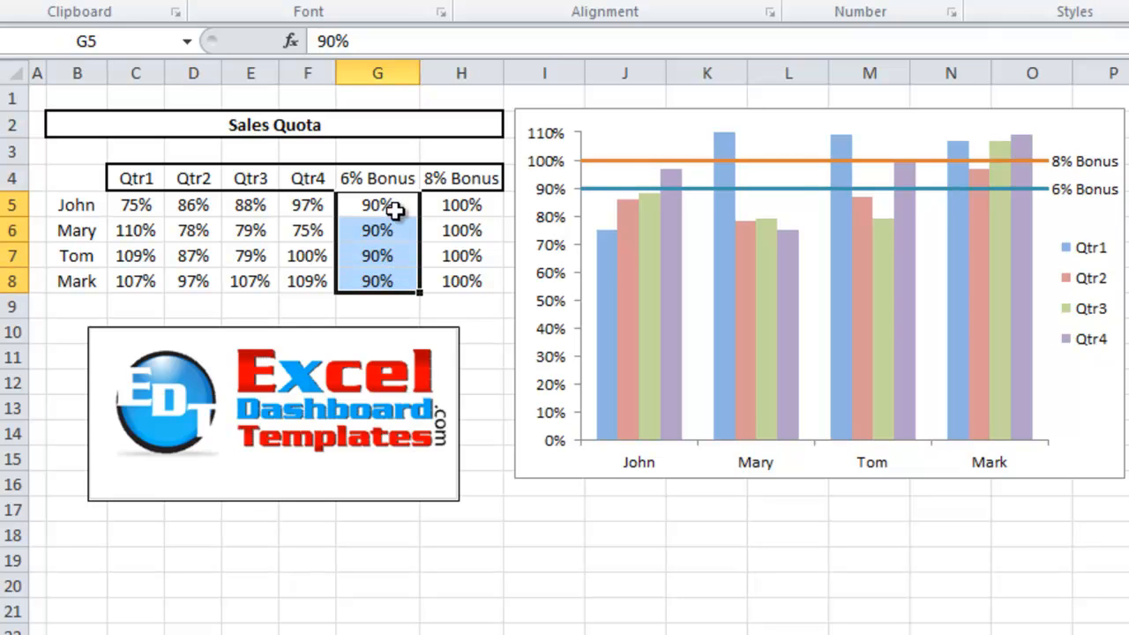
pyautogui.moveTo(70, 207); pyautogui.dragTo(65, 287)
pyautogui.click(480, 230)
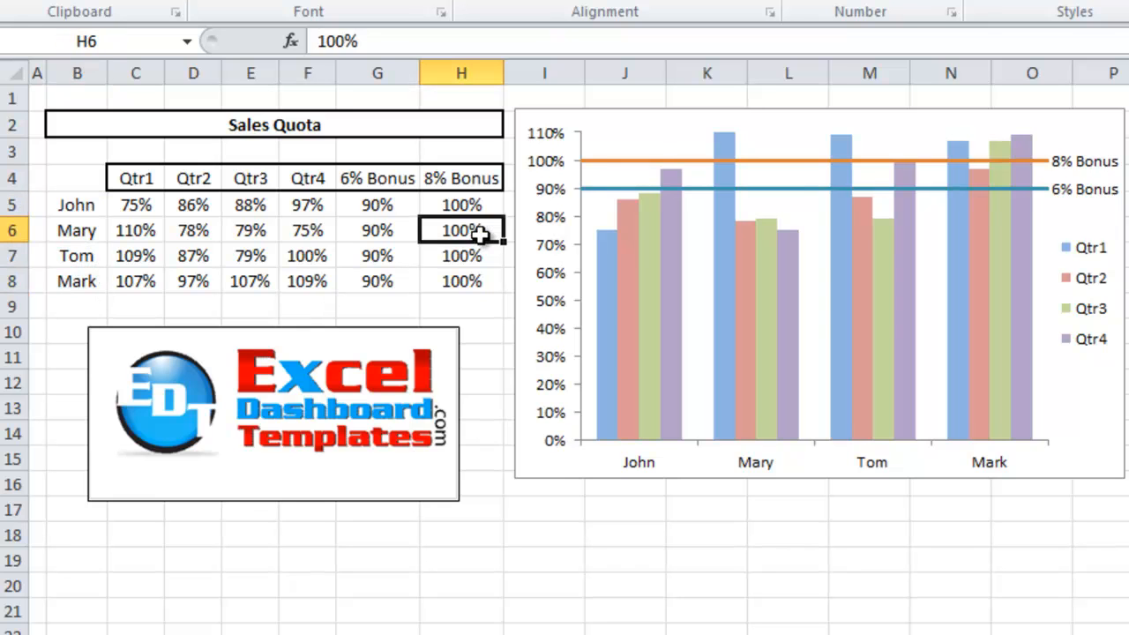
pyautogui.moveTo(474, 187); pyautogui.dragTo(474, 273)
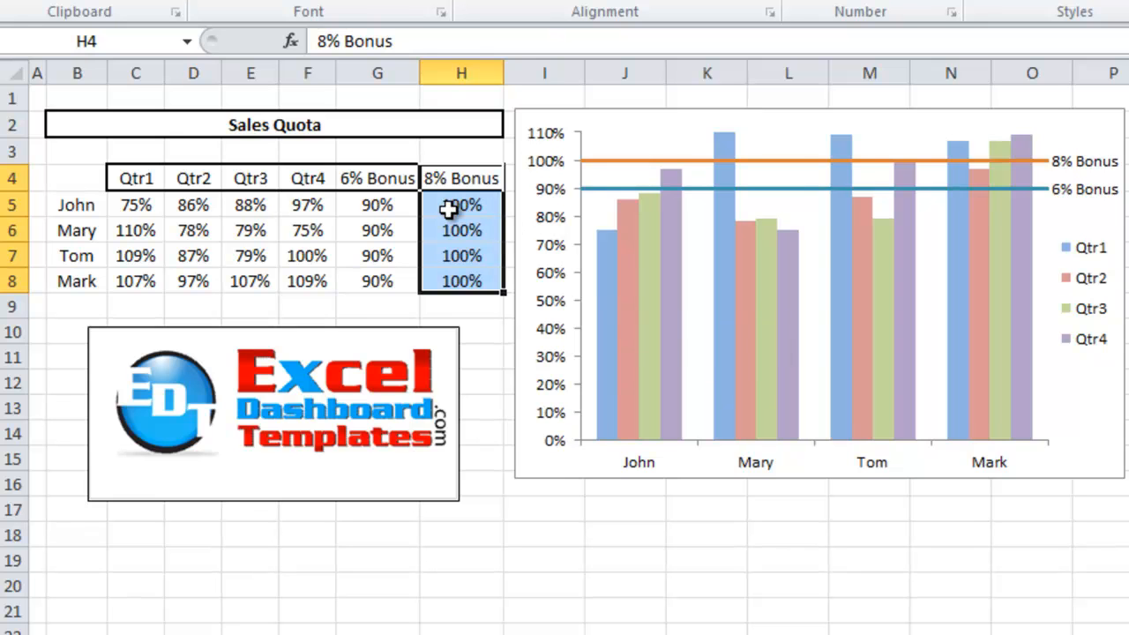
pyautogui.moveTo(449, 208); pyautogui.dragTo(461, 279)
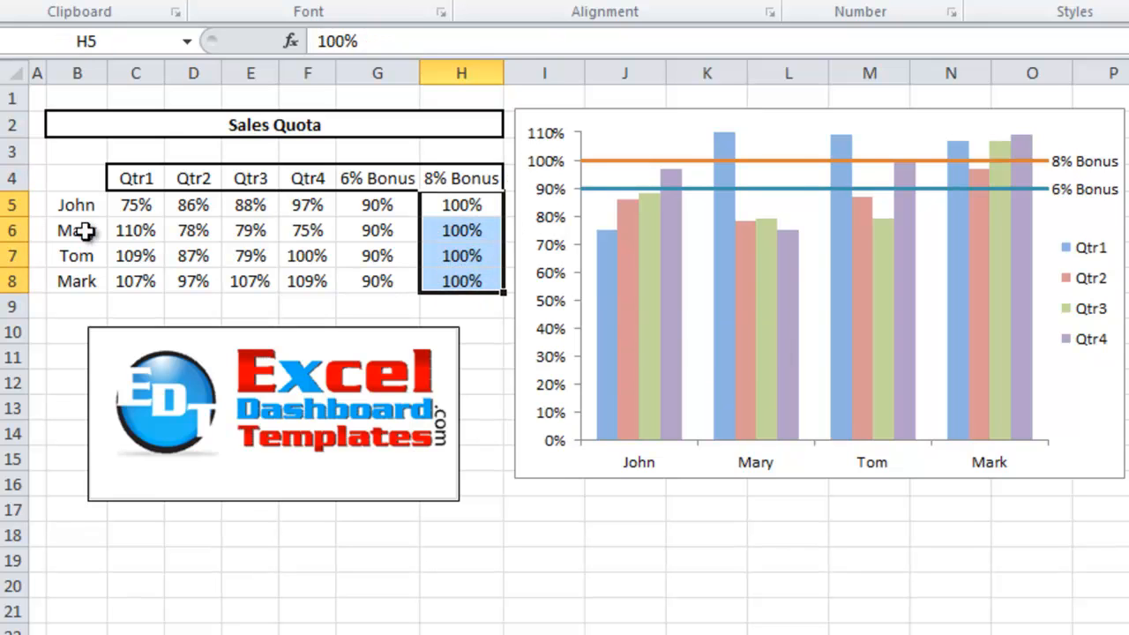
pyautogui.moveTo(81, 209); pyautogui.dragTo(80, 280)
pyautogui.click(275, 280)
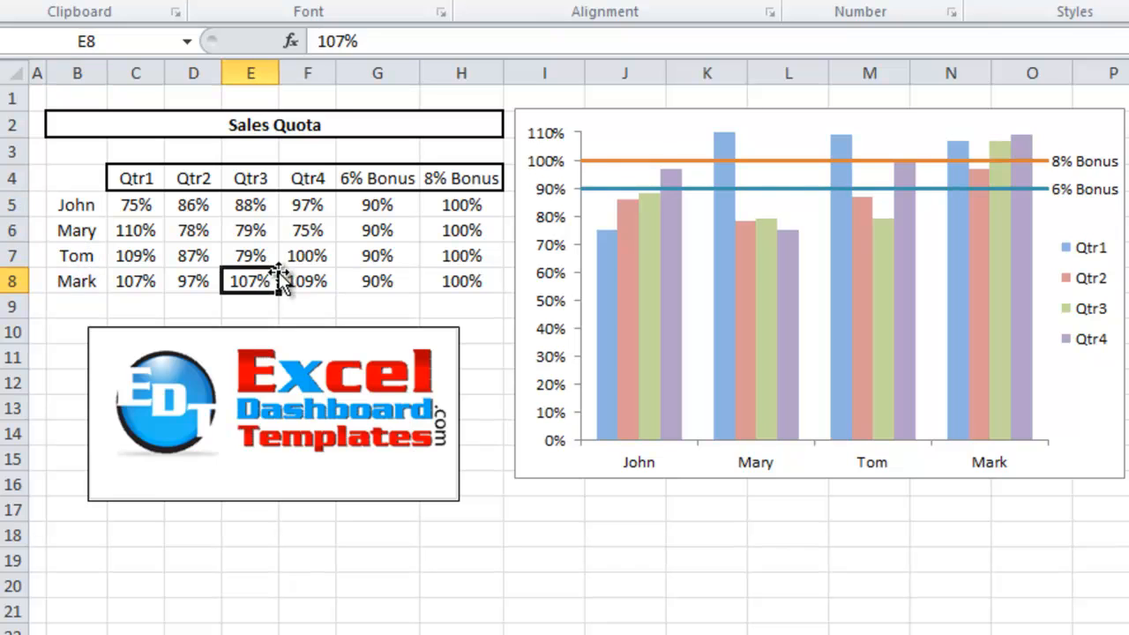
# Delete the existing sales quota chart from the worksheet.
pyautogui.click(617, 126)
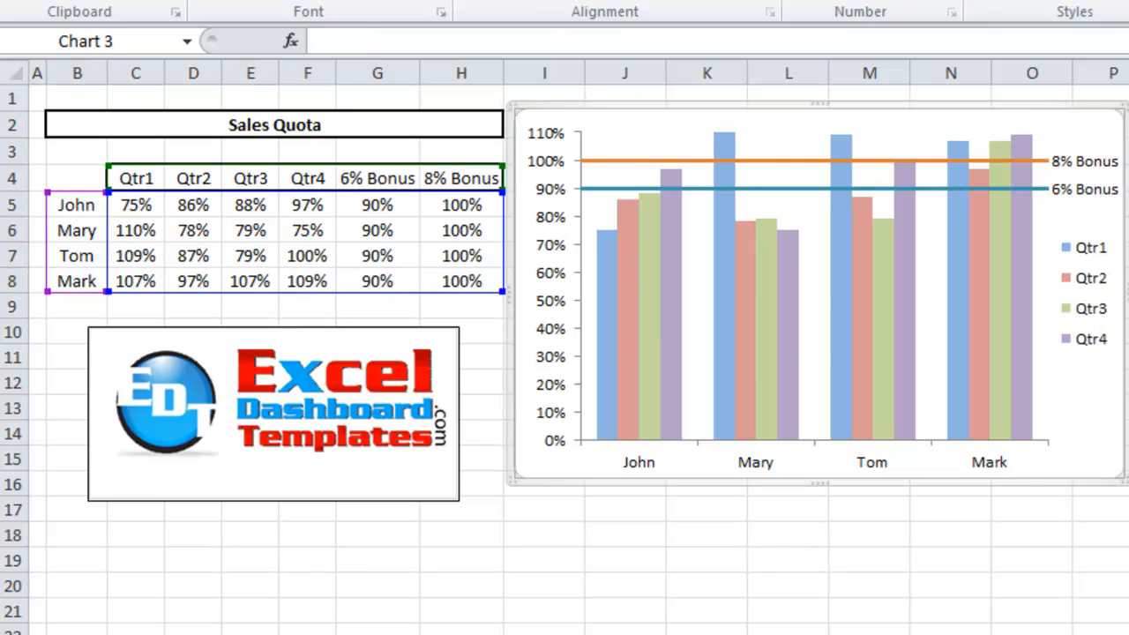
pyautogui.press('Delete')
pyautogui.click(631, 178)
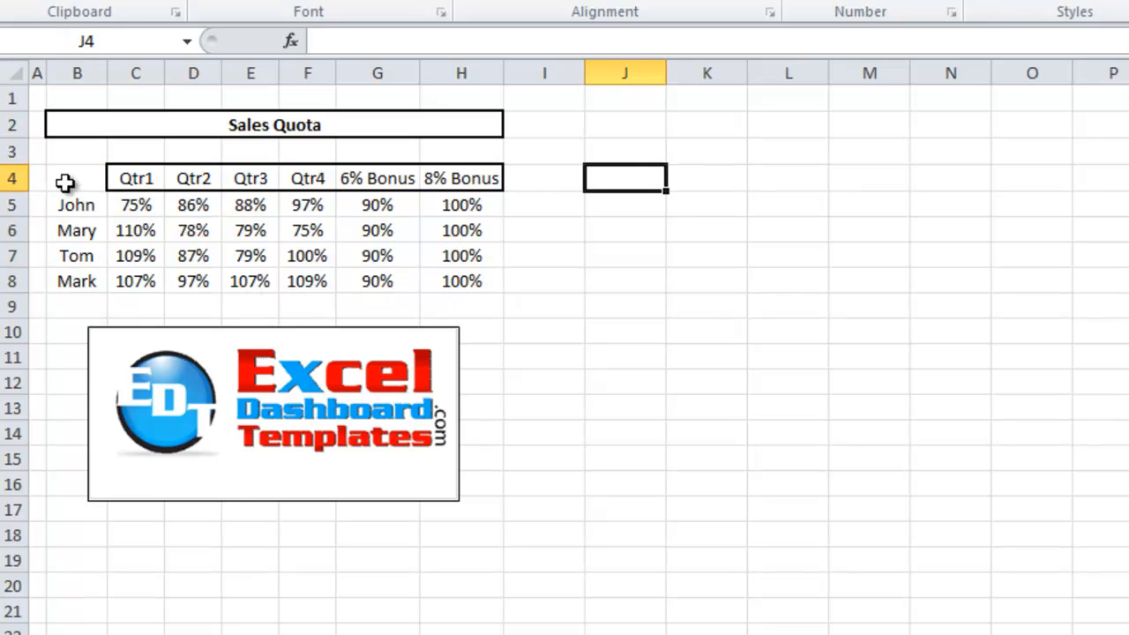
# Insert a 2-D clustered column chart from the range B4:H8 and position it beside the data table.
pyautogui.click(66, 182)
pyautogui.moveTo(65, 182); pyautogui.dragTo(450, 277)
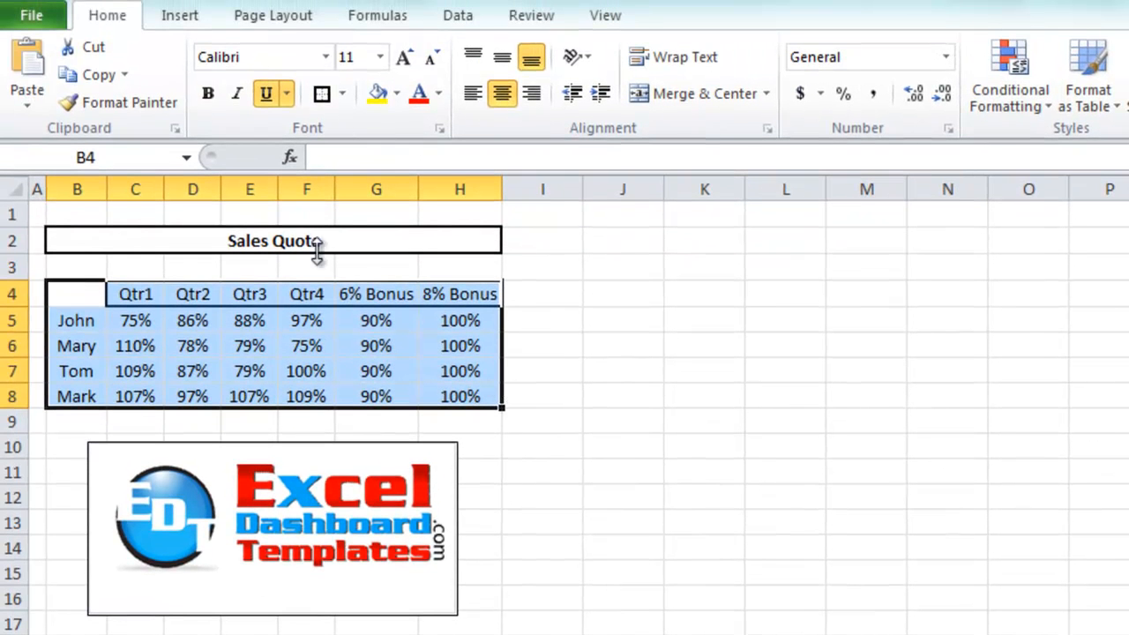
pyautogui.click(166, 21)
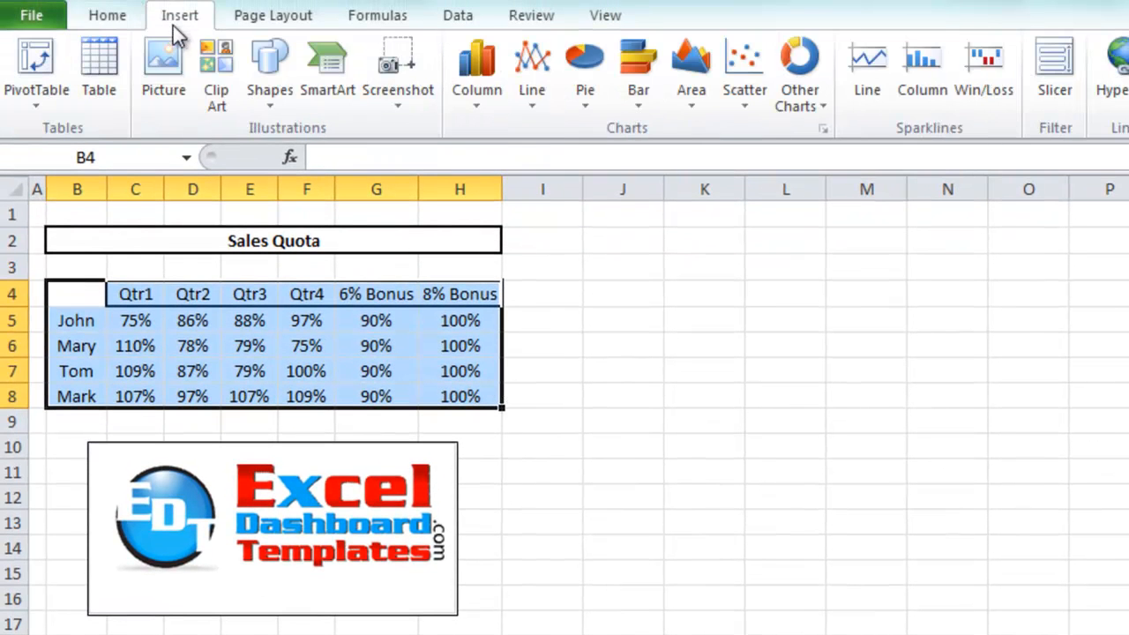
pyautogui.click(469, 113)
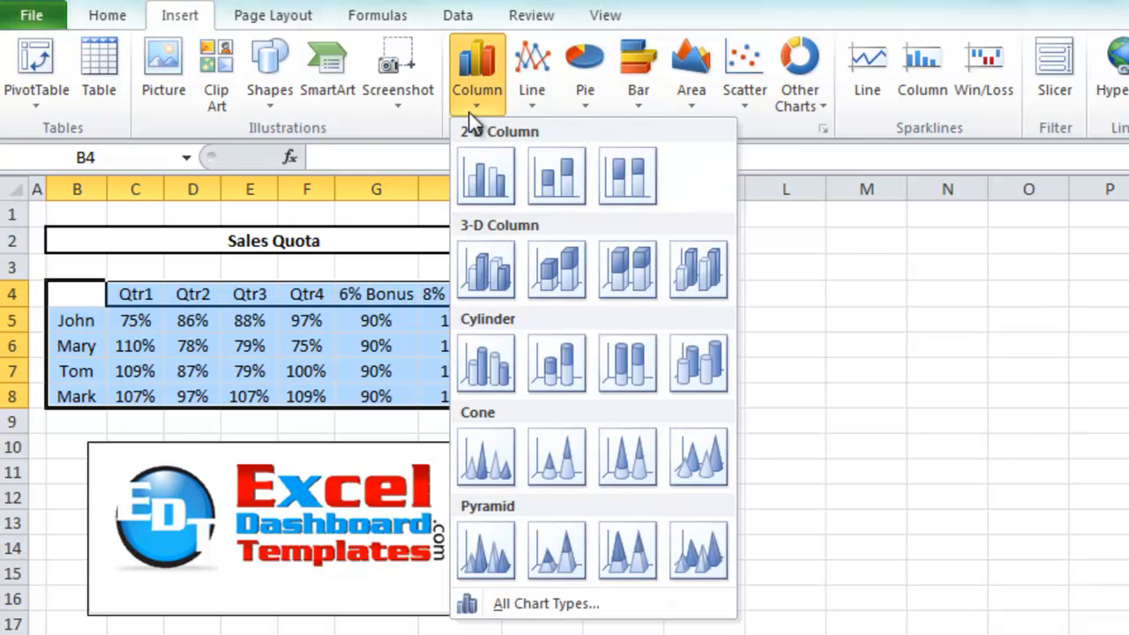
pyautogui.click(483, 182)
pyautogui.moveTo(736, 350); pyautogui.dragTo(675, 219)
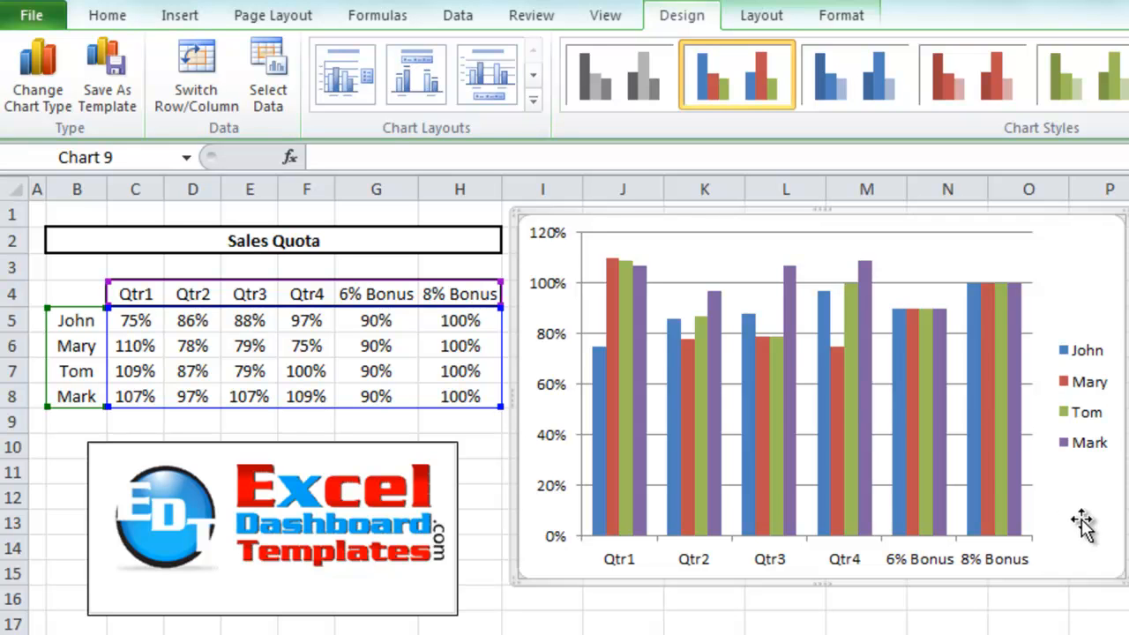
# Switch the chart's rows and columns so the quarters and bonus levels become the series, grouped by salesperson.
pyautogui.click(533, 19)
pyautogui.click(667, 24)
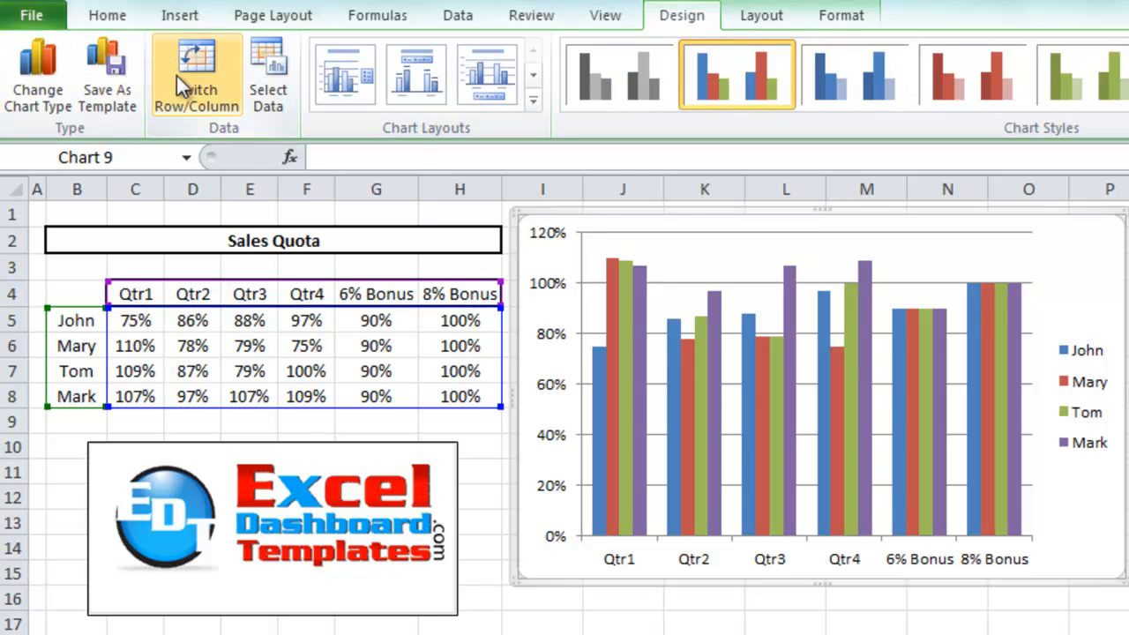
pyautogui.click(221, 103)
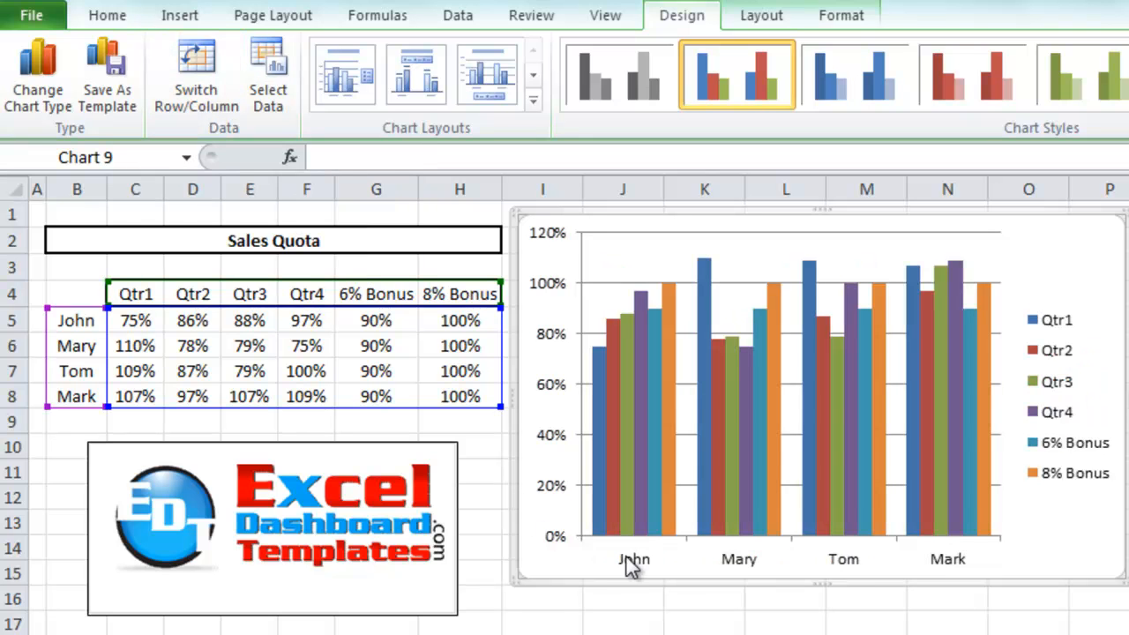
pyautogui.click(613, 521)
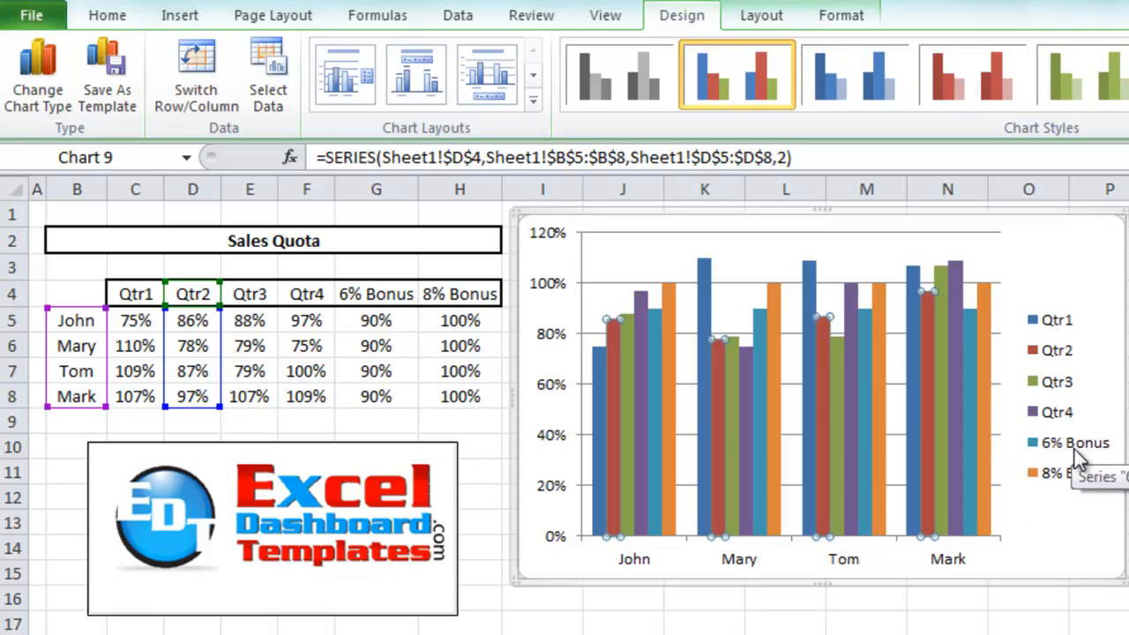
# Change the chart type of the 6% Bonus series to a plain Line.
pyautogui.moveTo(751, 430)
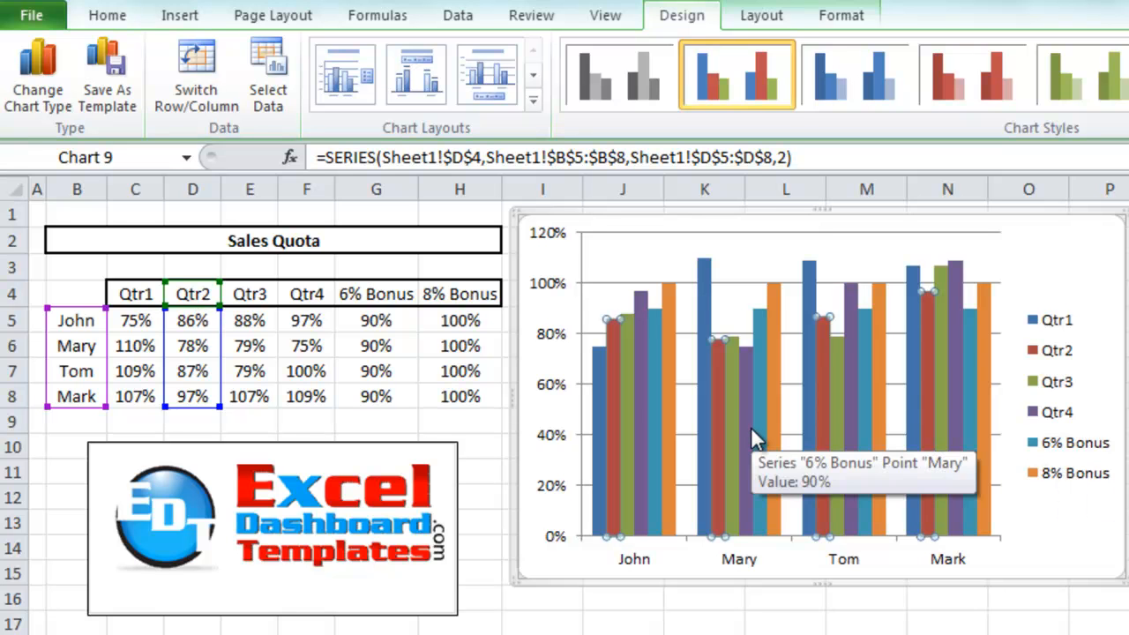
pyautogui.click(666, 389)
pyautogui.click(654, 393)
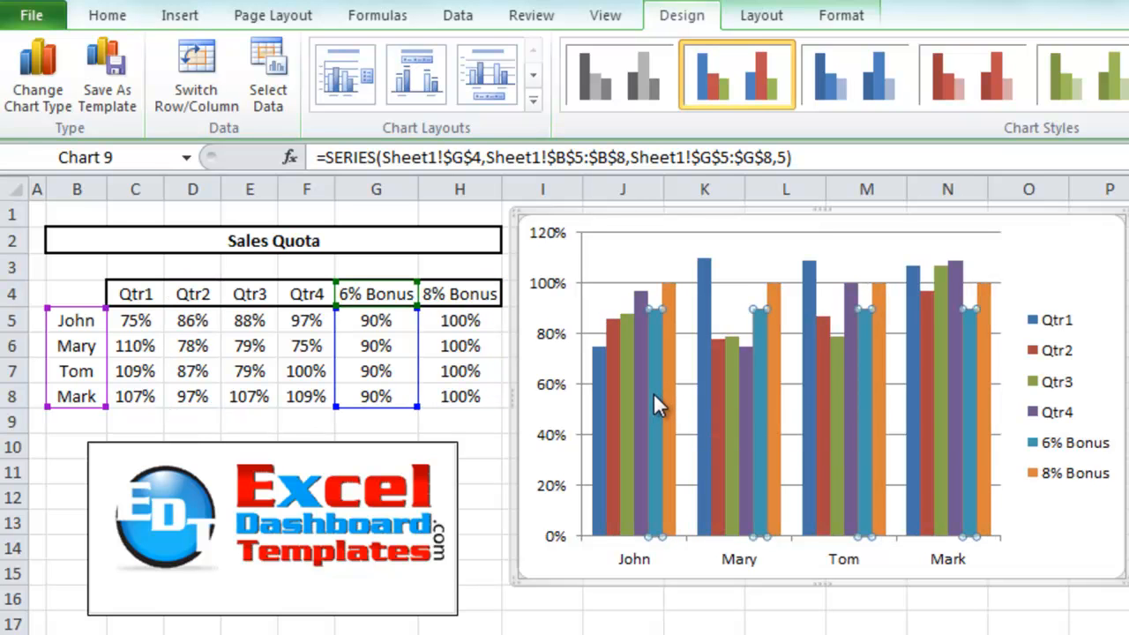
pyautogui.moveTo(671, 395)
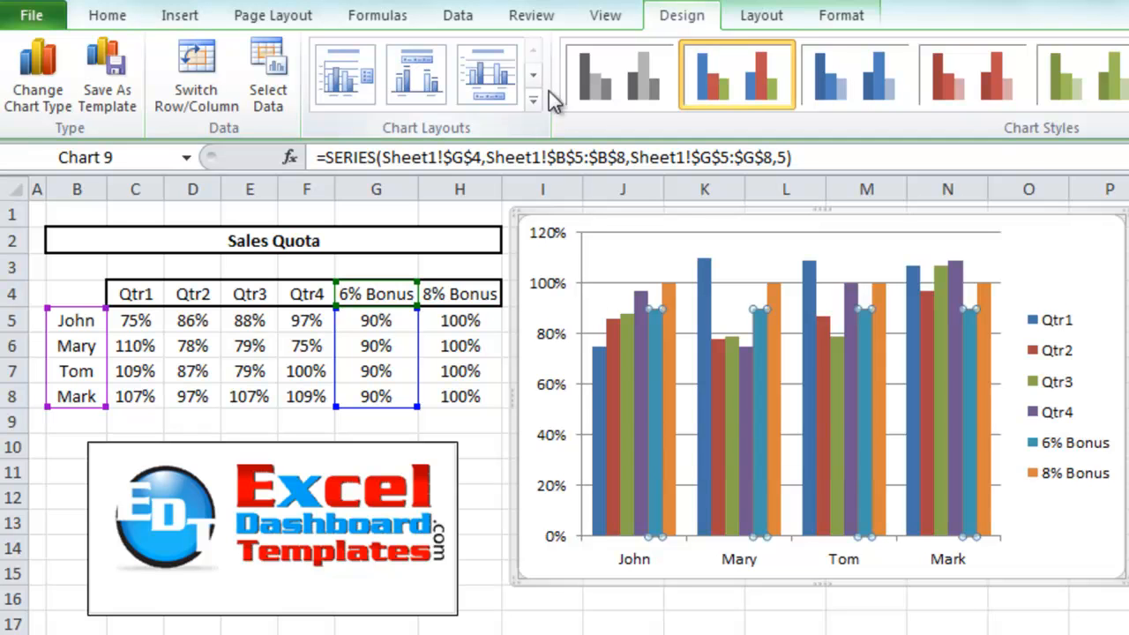
pyautogui.click(48, 63)
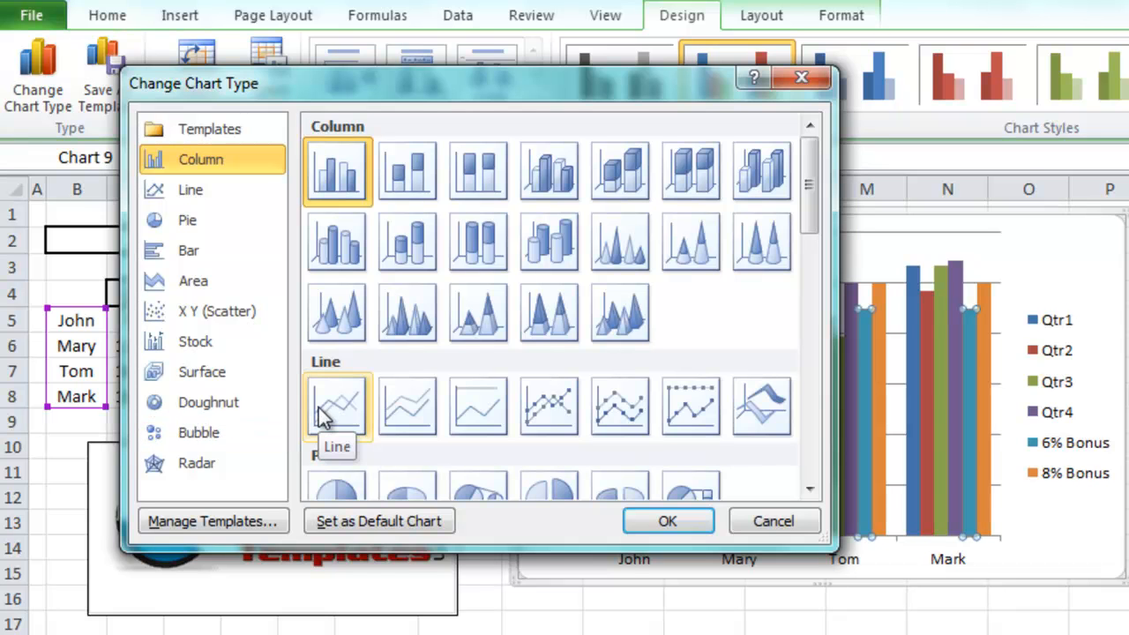
pyautogui.click(323, 418)
pyautogui.click(700, 528)
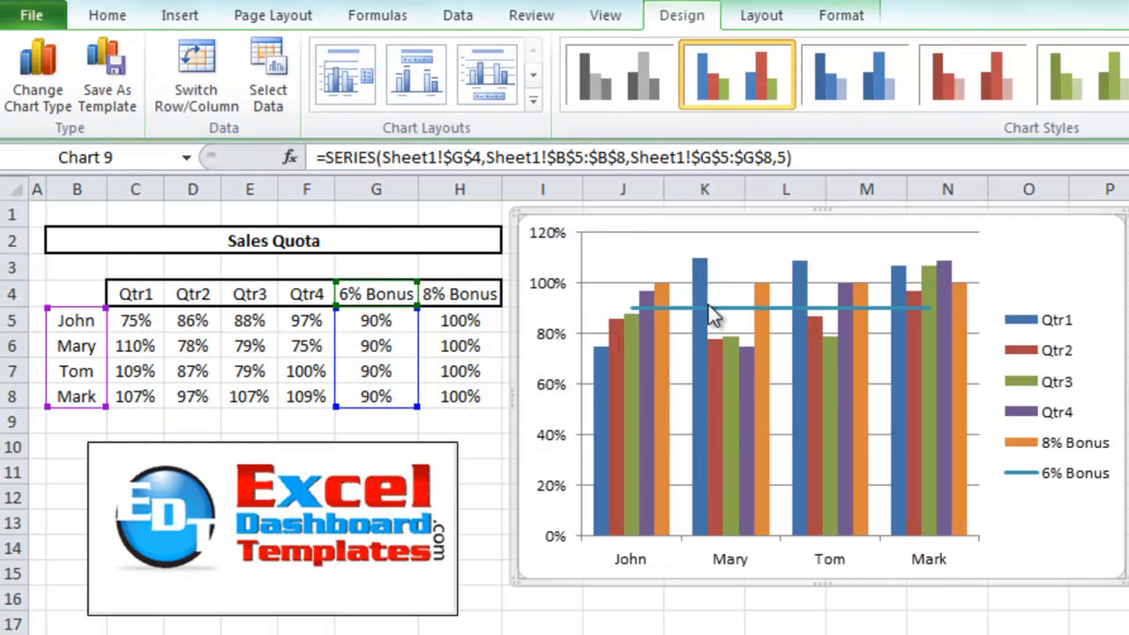
# Change the chart type of the 8% Bonus series to a plain Line.
pyautogui.click(662, 371)
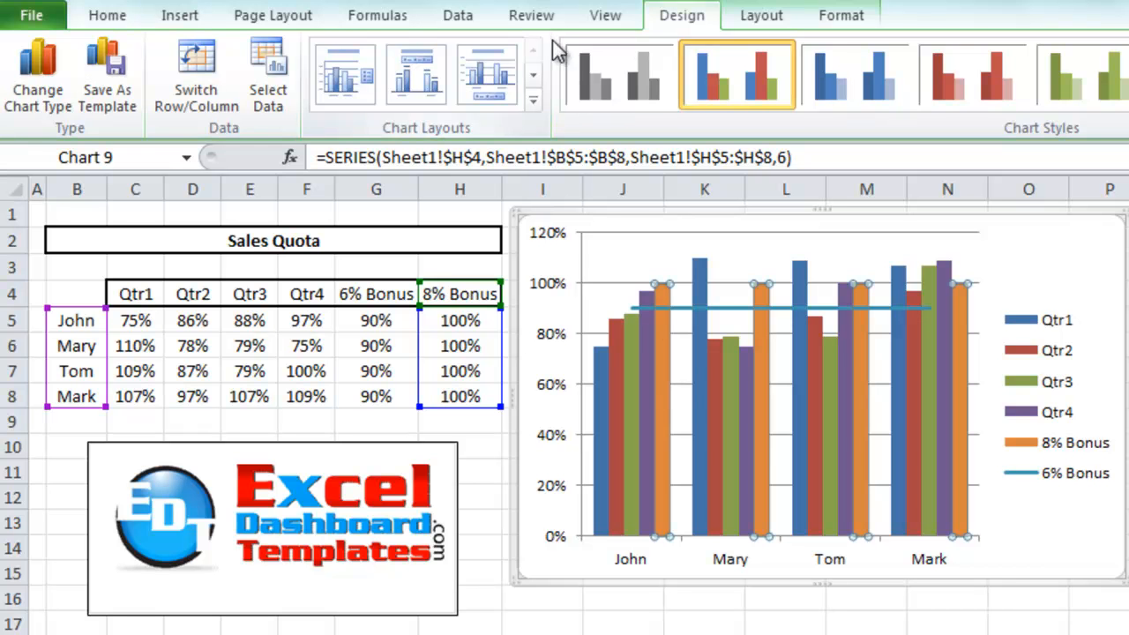
pyautogui.click(35, 88)
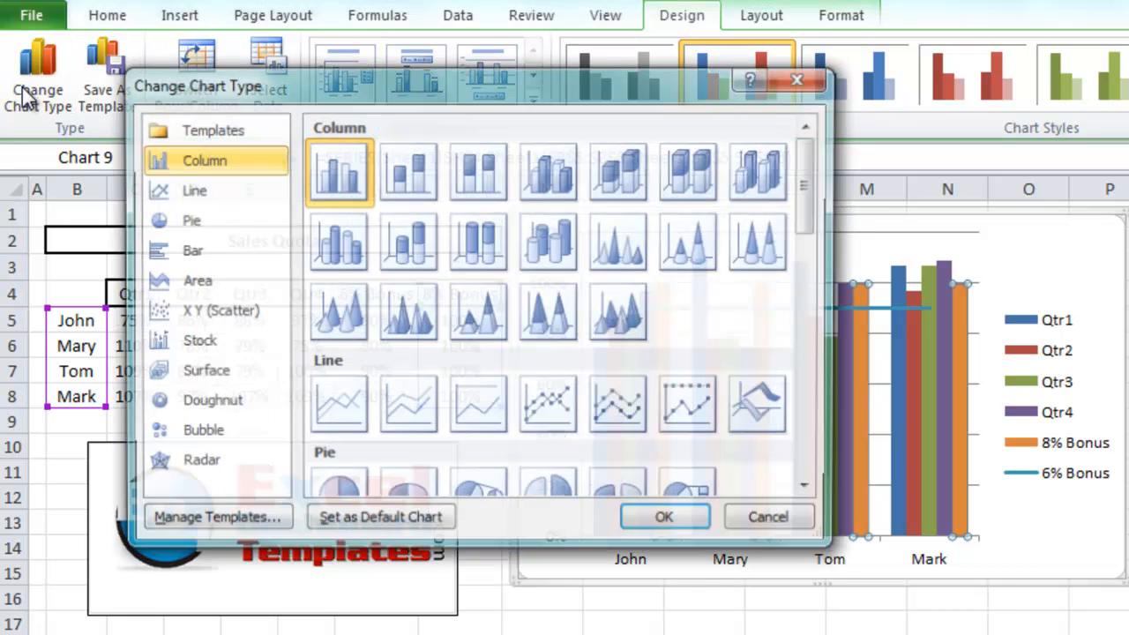
pyautogui.click(335, 397)
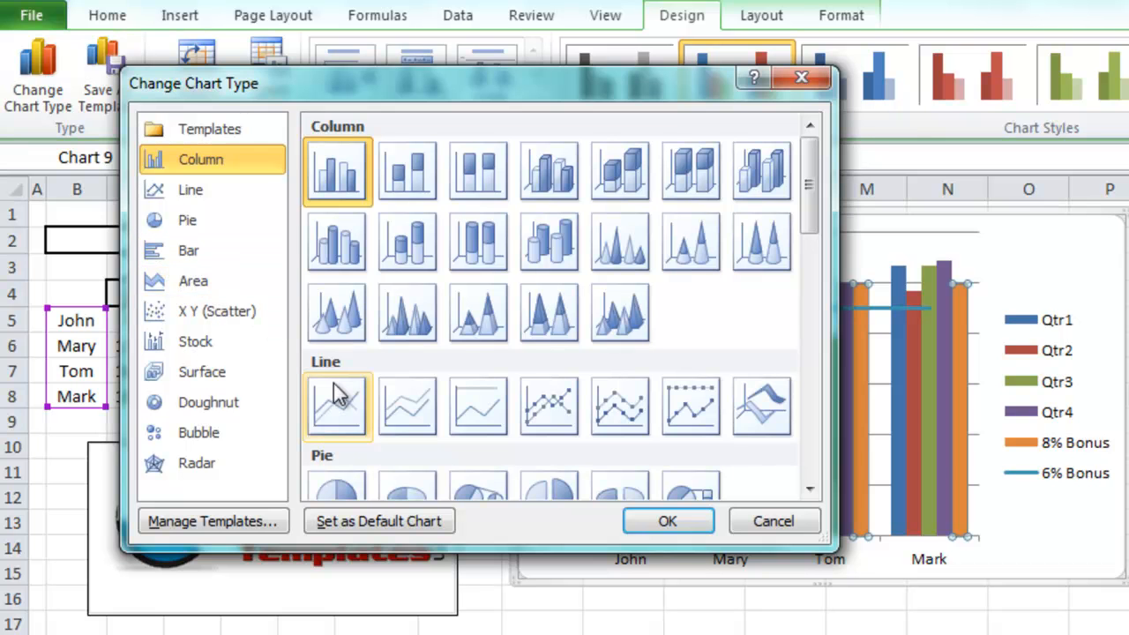
pyautogui.click(650, 530)
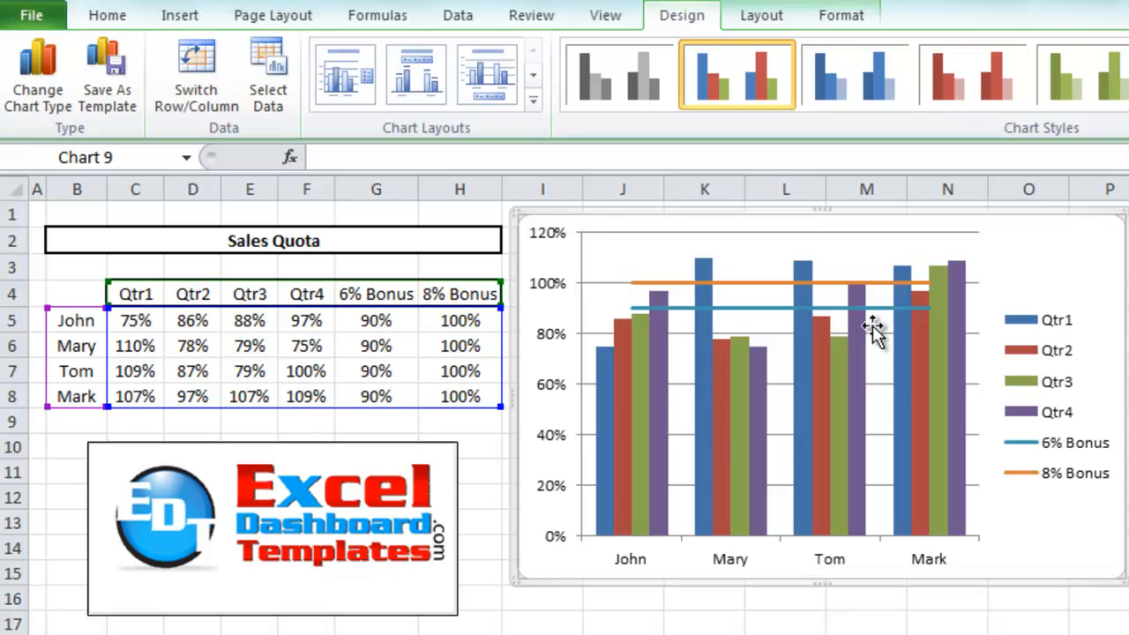
# Examine the quarter columns and both bonus lines by selecting their series, checking how far the lines extend across the plot area.
pyautogui.click(685, 307)
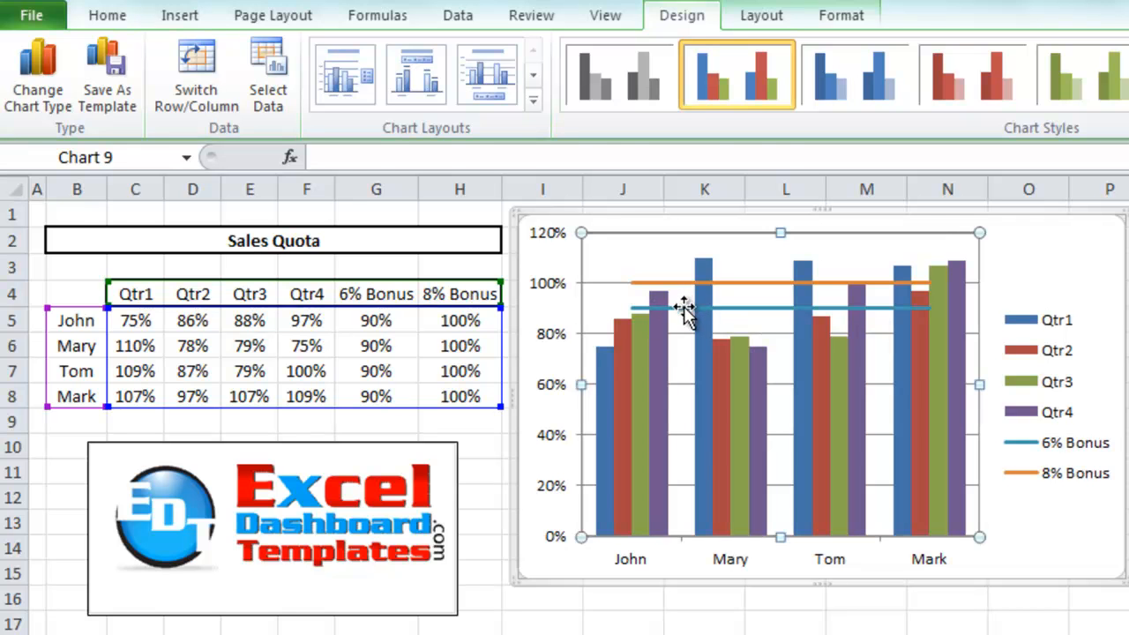
pyautogui.click(701, 317)
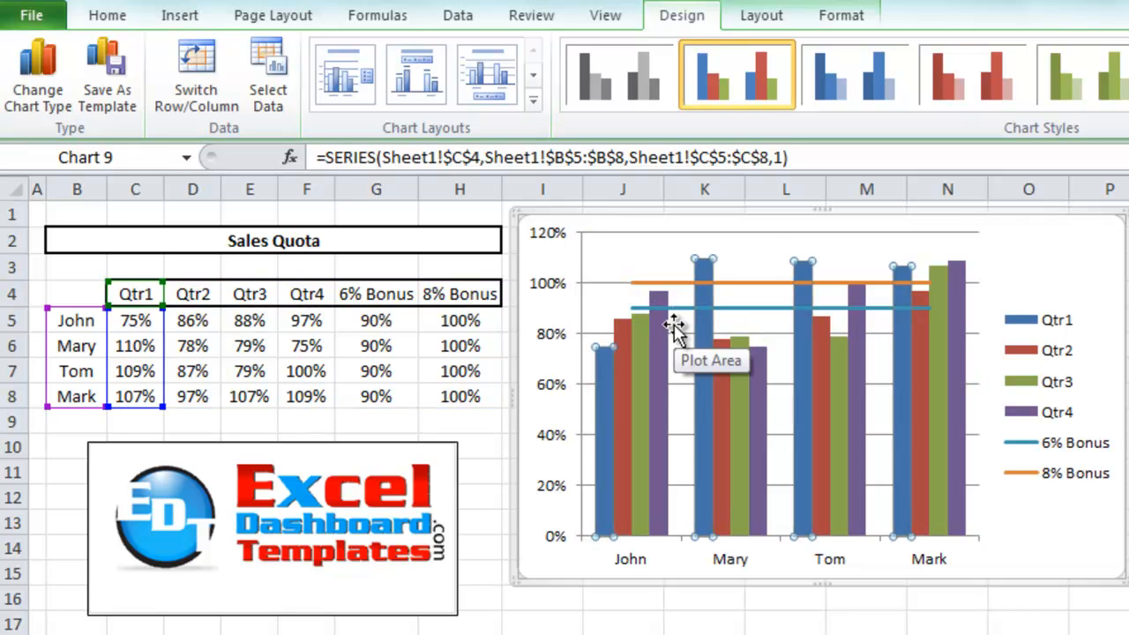
pyautogui.press('Up')
pyautogui.press('Up')
pyautogui.press('Up')
pyautogui.press('Up')
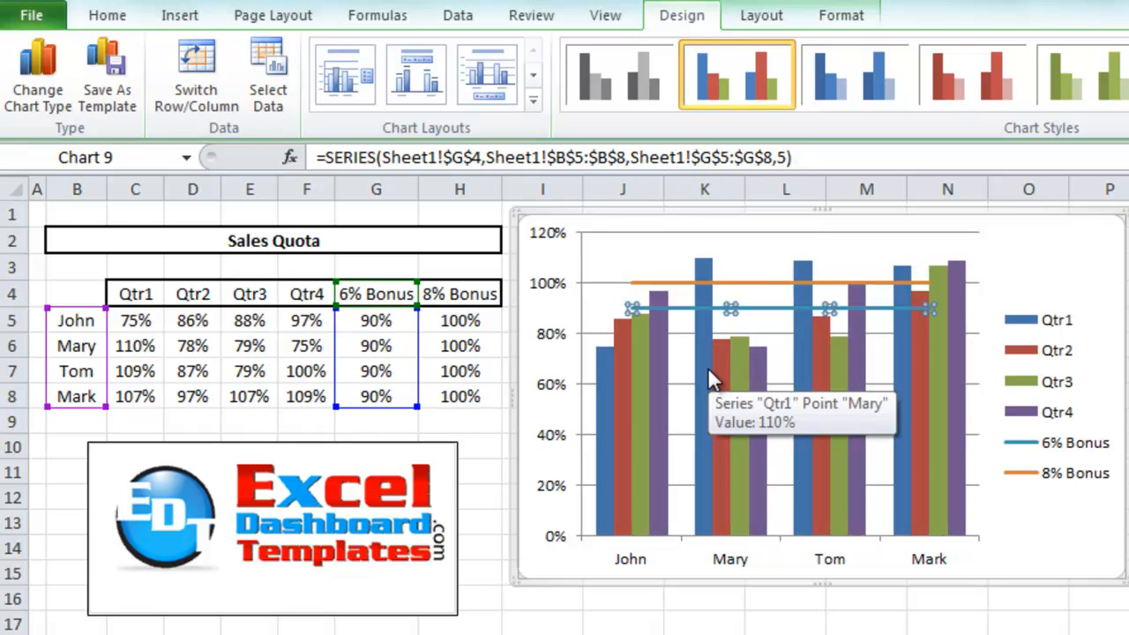
pyautogui.press('Up')
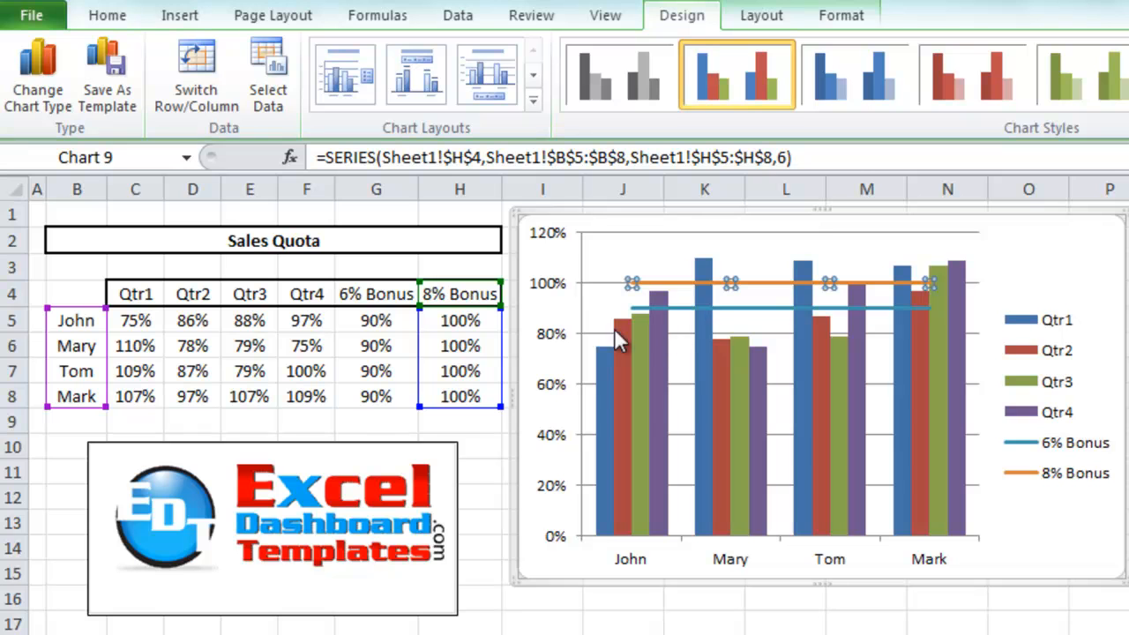
pyautogui.click(614, 359)
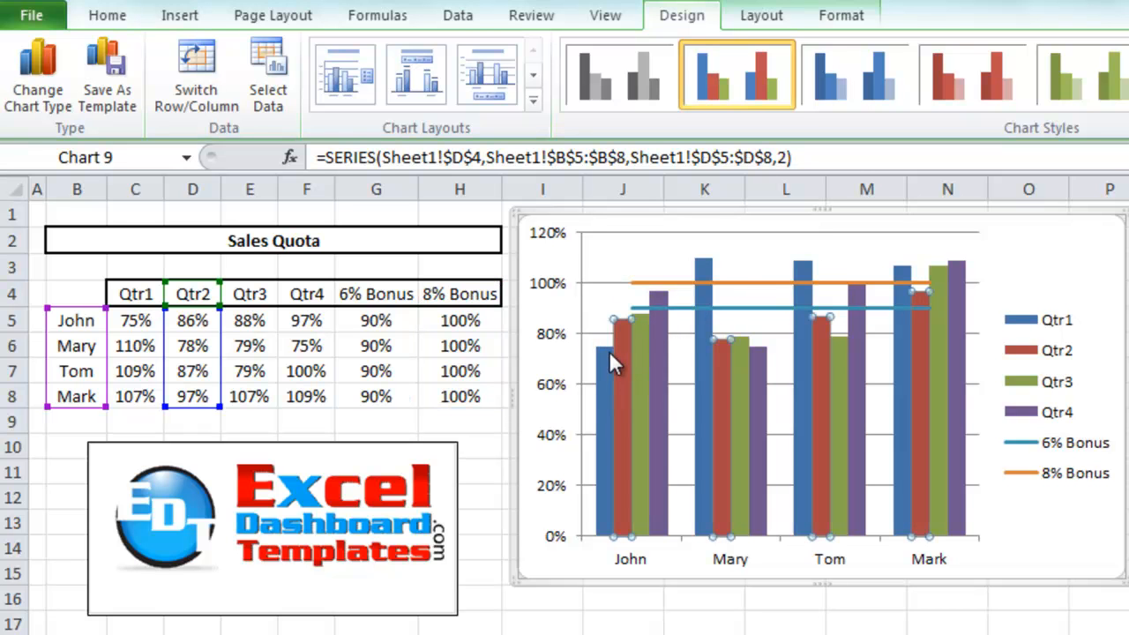
pyautogui.click(599, 404)
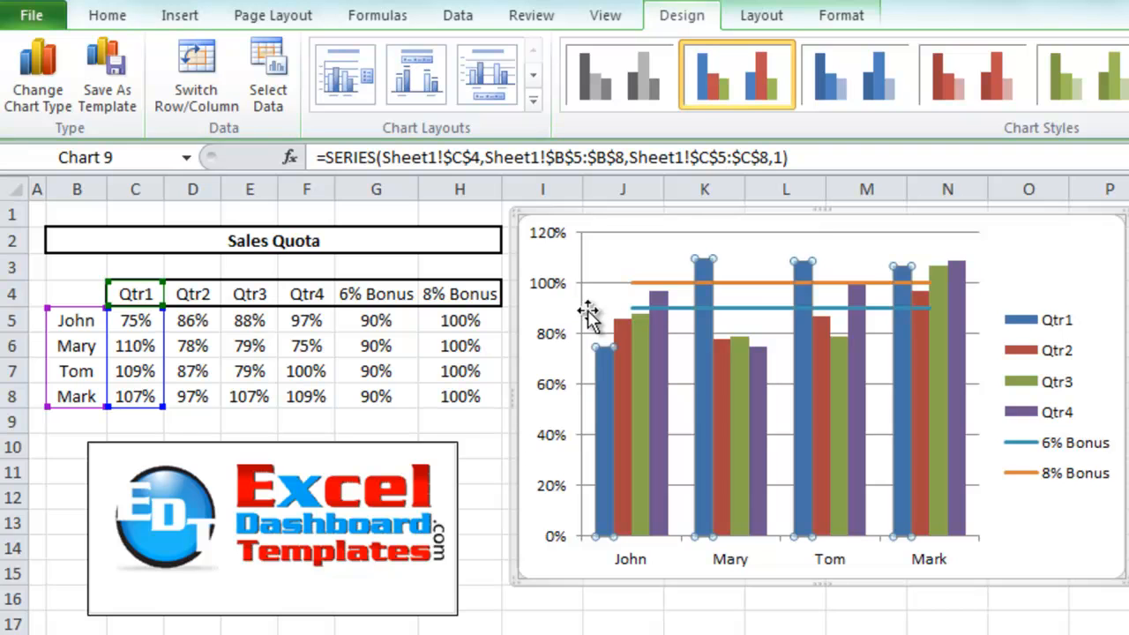
pyautogui.click(860, 309)
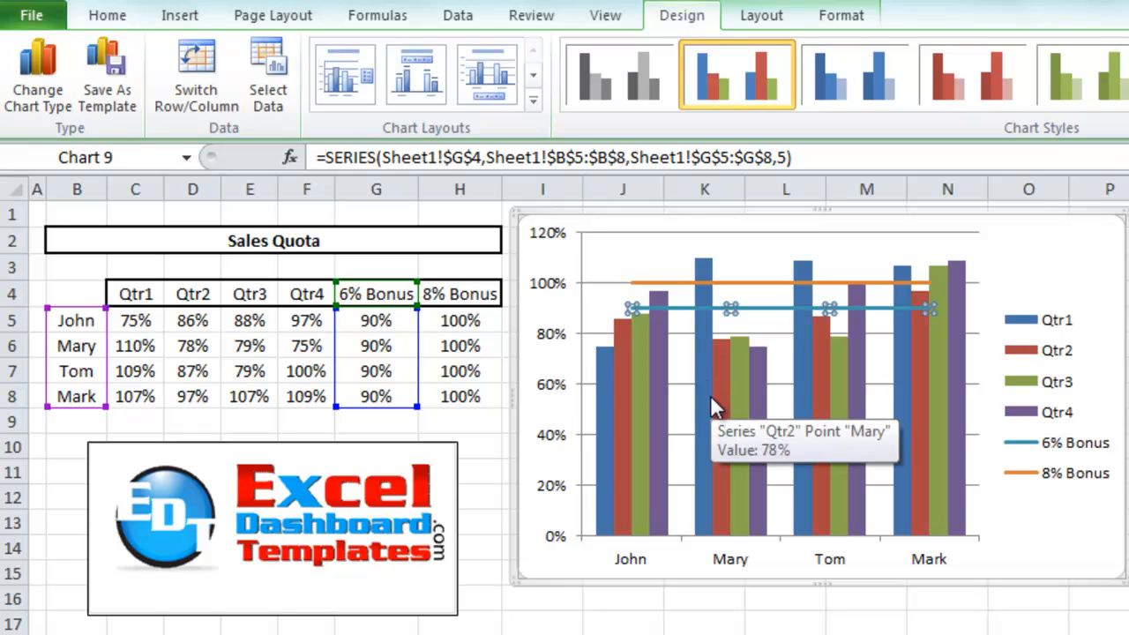
pyautogui.click(1006, 510)
# Plot the 8% Bonus series on the secondary axis.
pyautogui.click(761, 313)
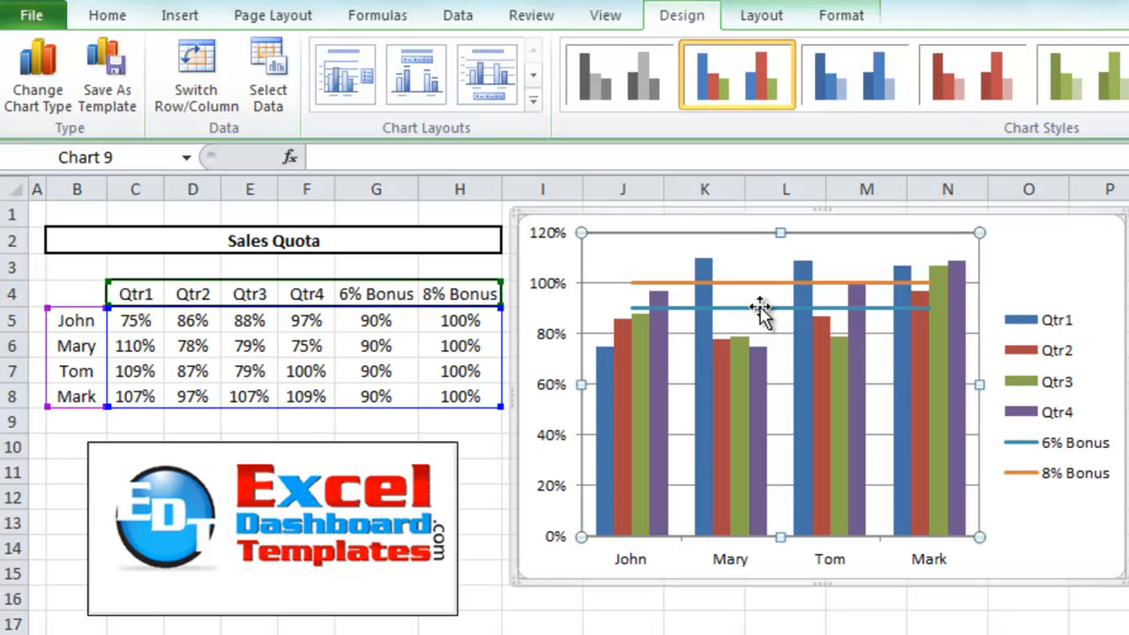
pyautogui.press('Down')
pyautogui.press('Down')
pyautogui.press('Down')
pyautogui.press('Down')
pyautogui.press('Up')
pyautogui.press('Up')
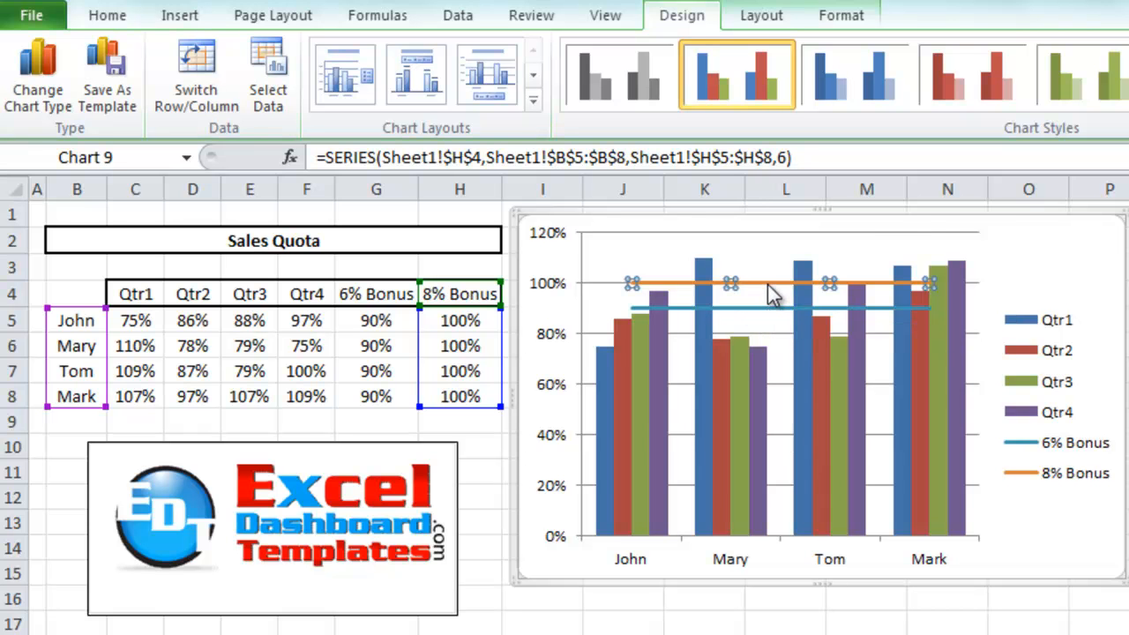
pyautogui.rightClick(767, 294)
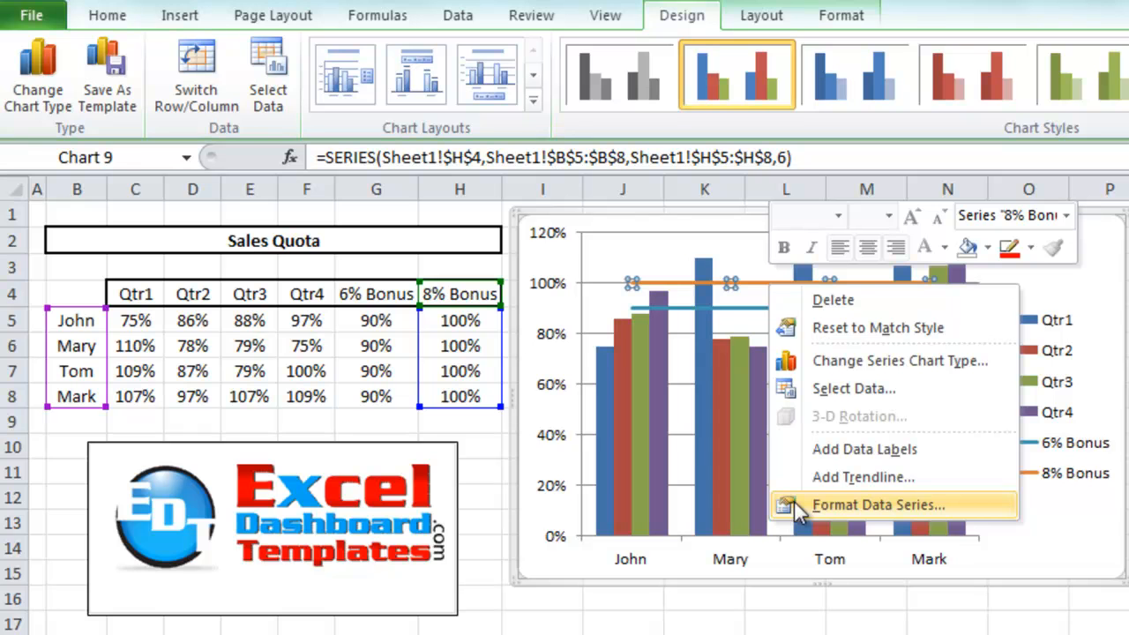
pyautogui.click(798, 505)
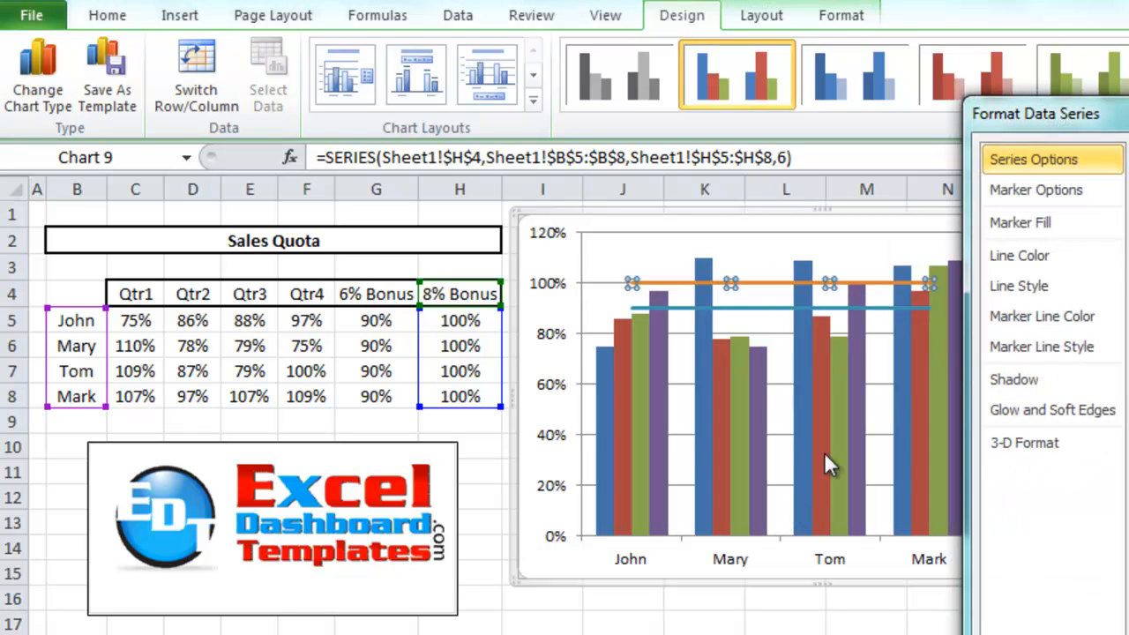
pyautogui.moveTo(1118, 113); pyautogui.dragTo(962, 112)
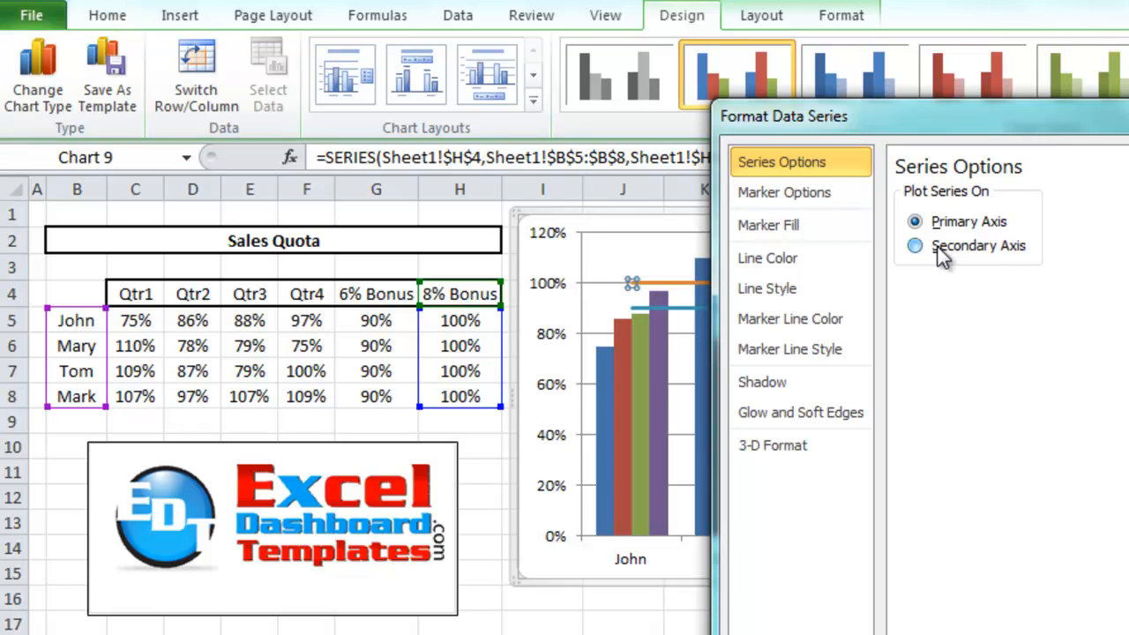
pyautogui.click(938, 248)
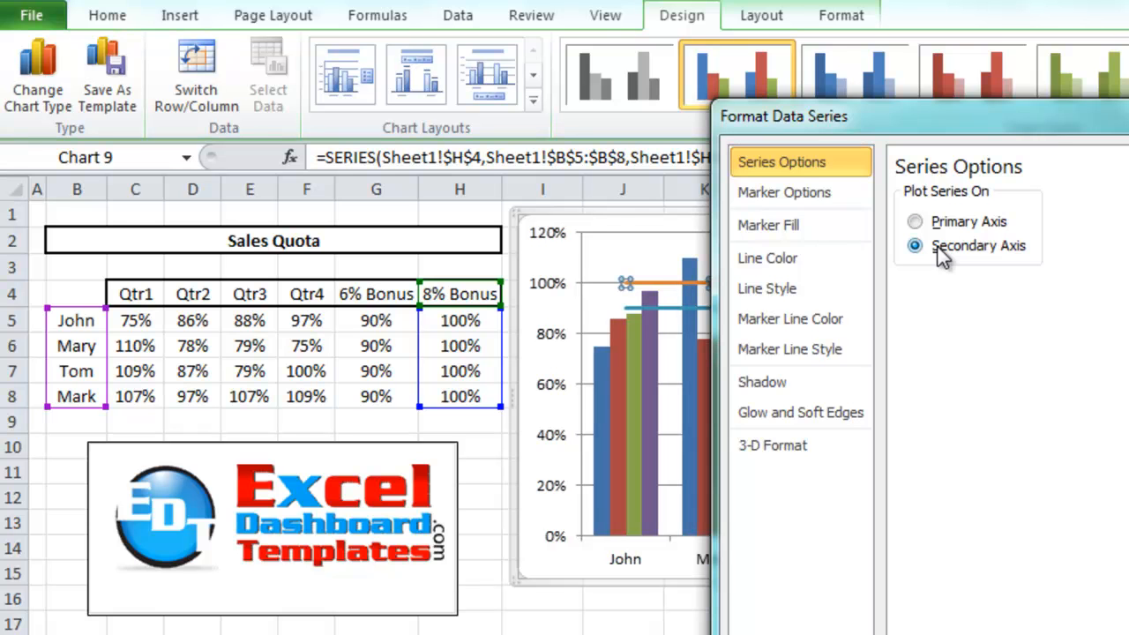
# Plot the 6% Bonus series on the secondary axis as well and finish formatting the data series.
pyautogui.click(671, 309)
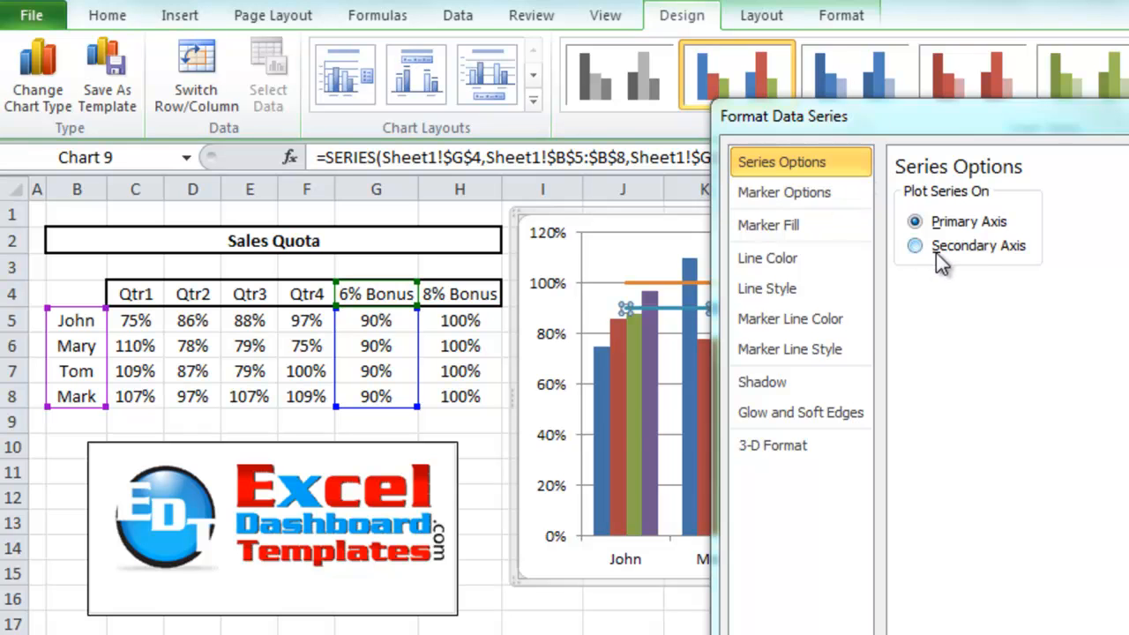
pyautogui.click(965, 248)
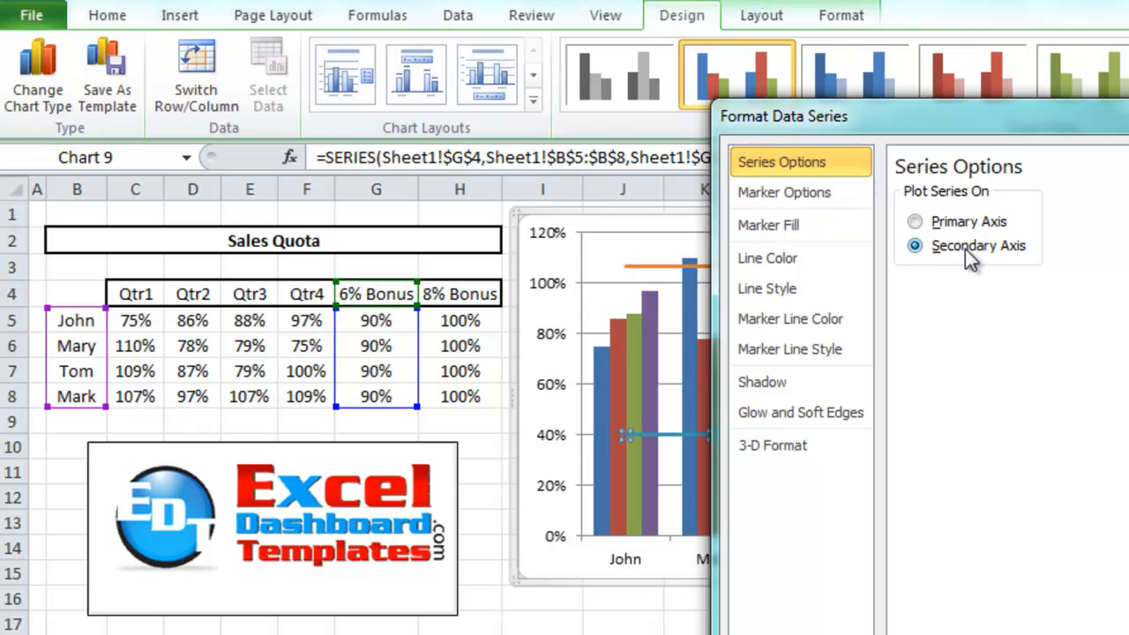
pyautogui.click(1128, 634)
pyautogui.click(1028, 634)
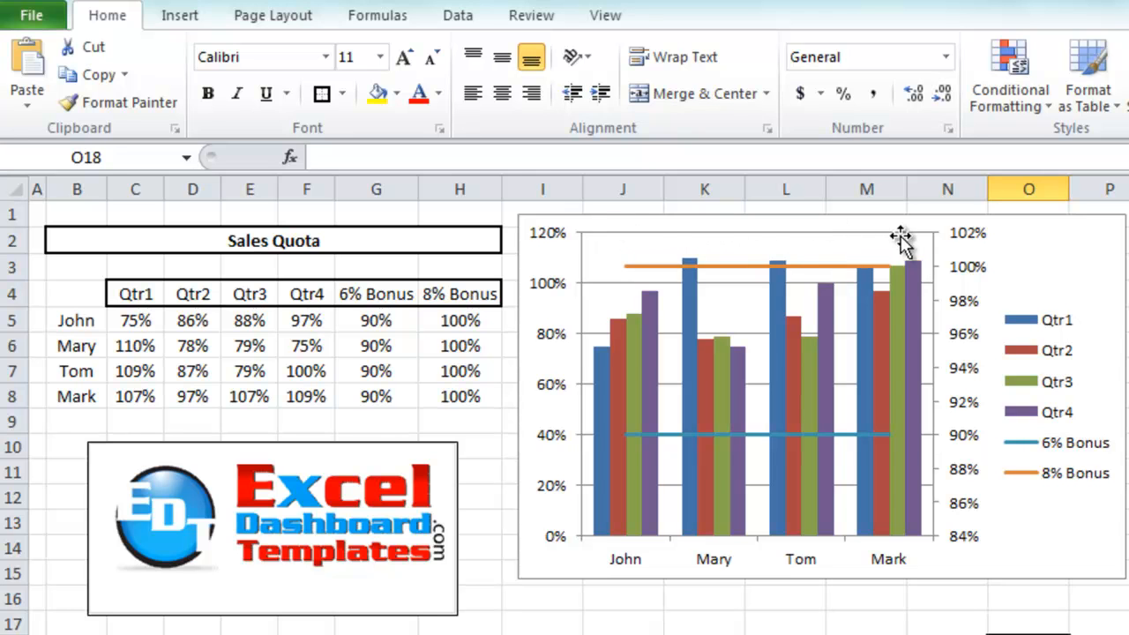
# Display the chart's secondary horizontal axis from left to right.
pyautogui.click(1070, 282)
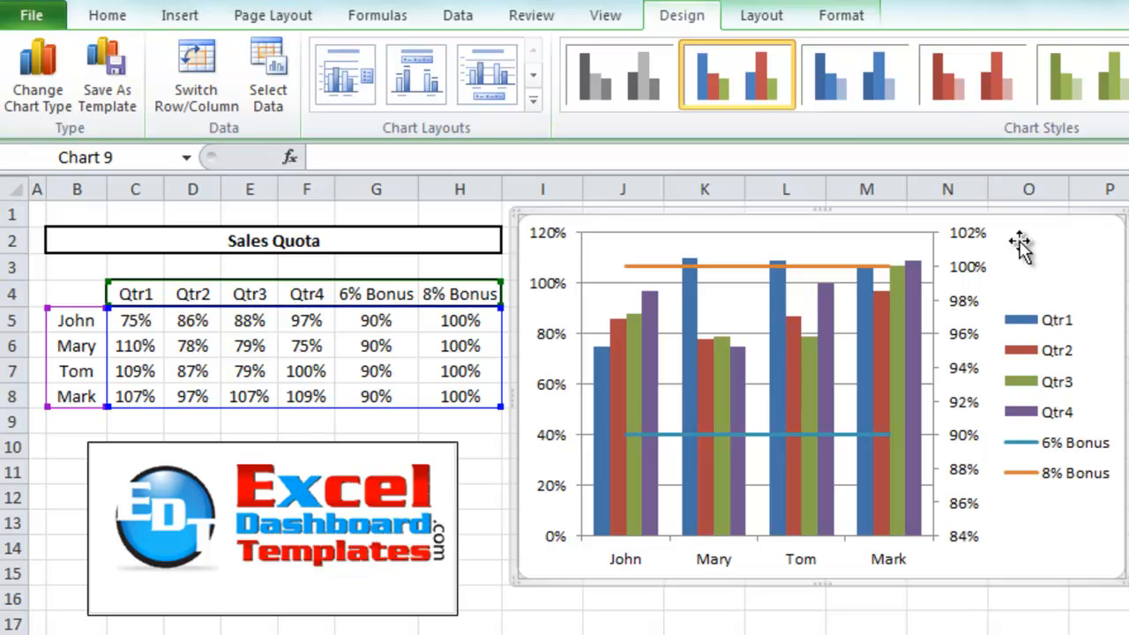
pyautogui.click(760, 28)
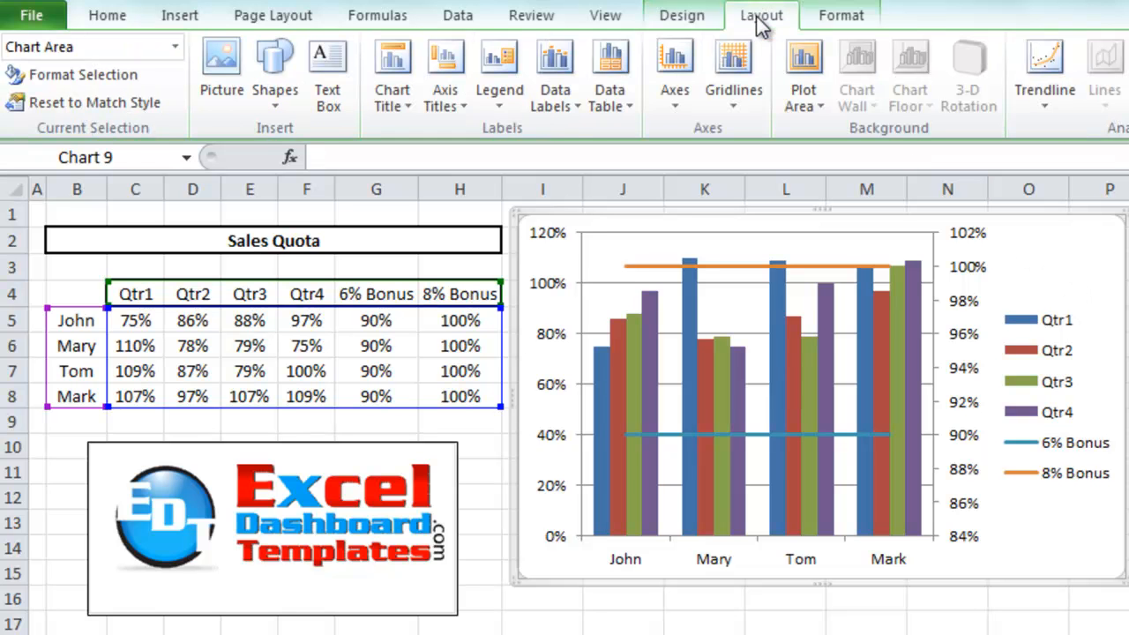
pyautogui.click(681, 113)
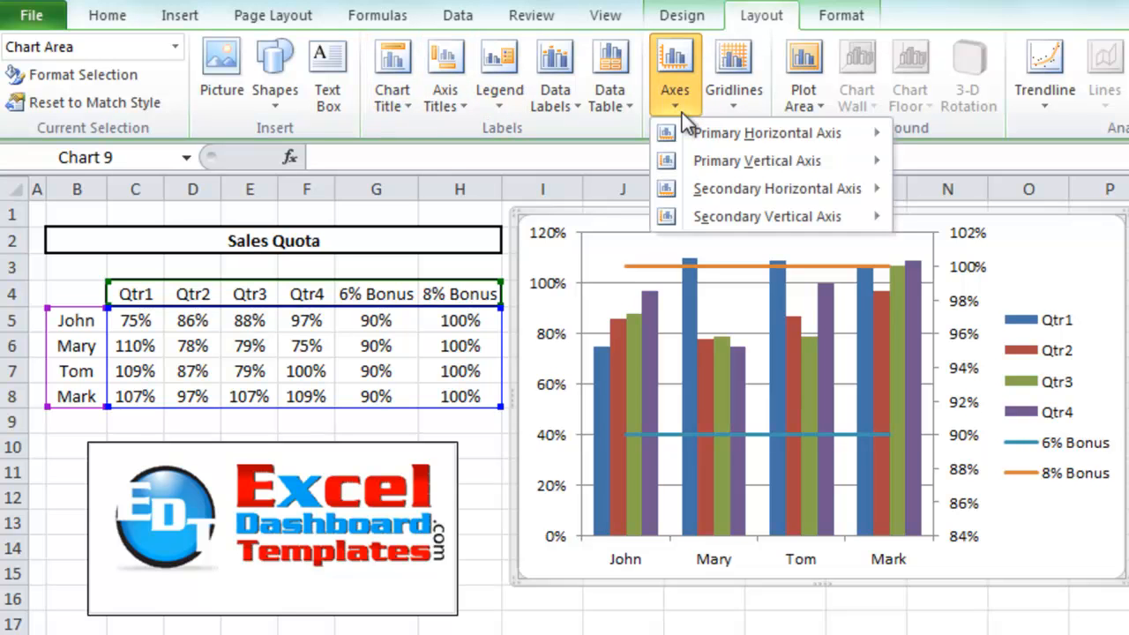
pyautogui.moveTo(729, 201)
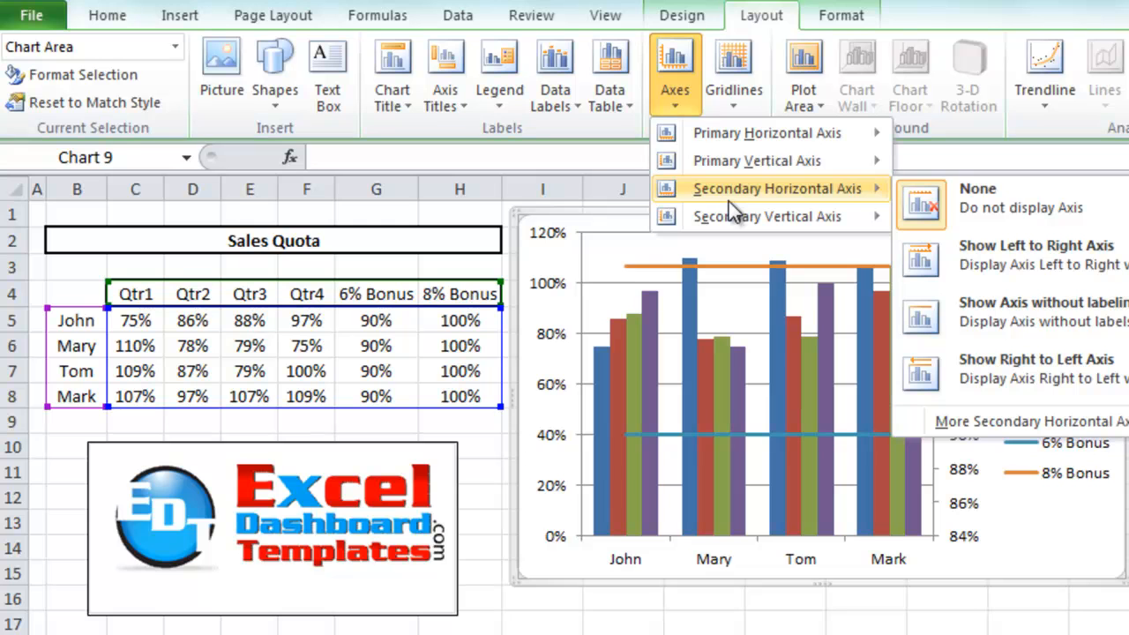
pyautogui.click(970, 253)
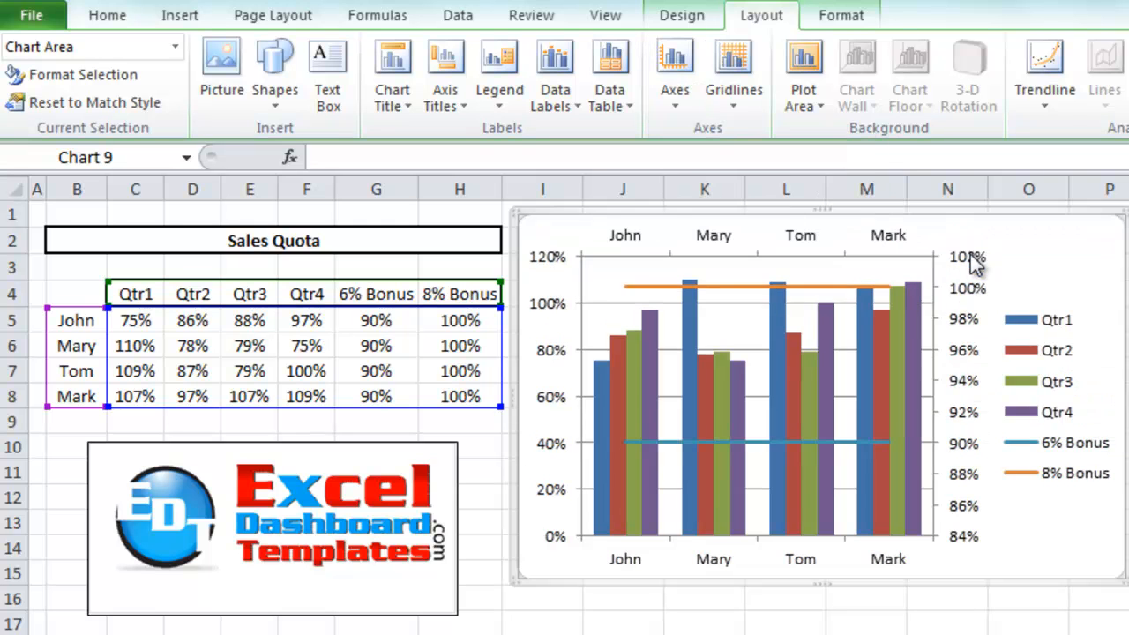
# Set the major tick mark type of the secondary horizontal axis to None.
pyautogui.click(637, 245)
pyautogui.click(820, 358)
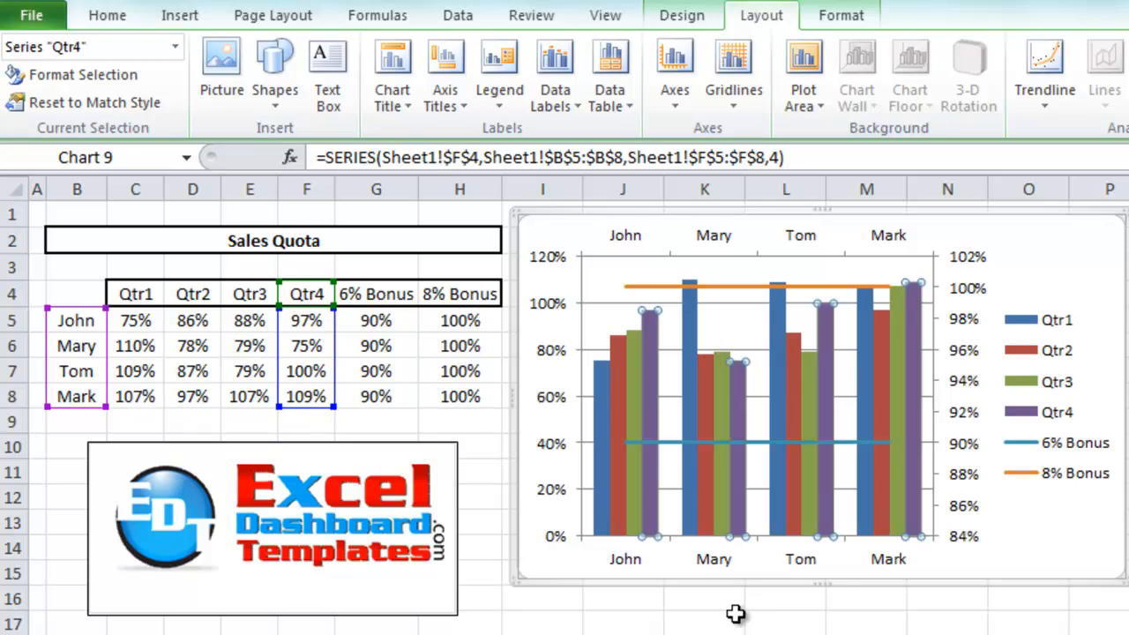
pyautogui.click(625, 241)
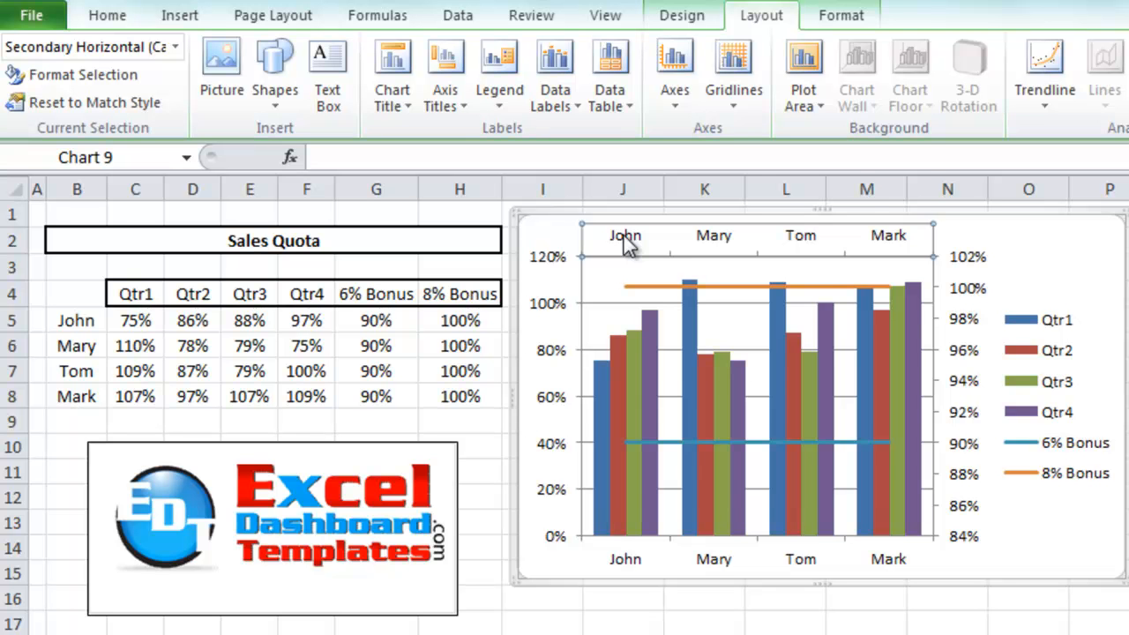
pyautogui.rightClick(626, 245)
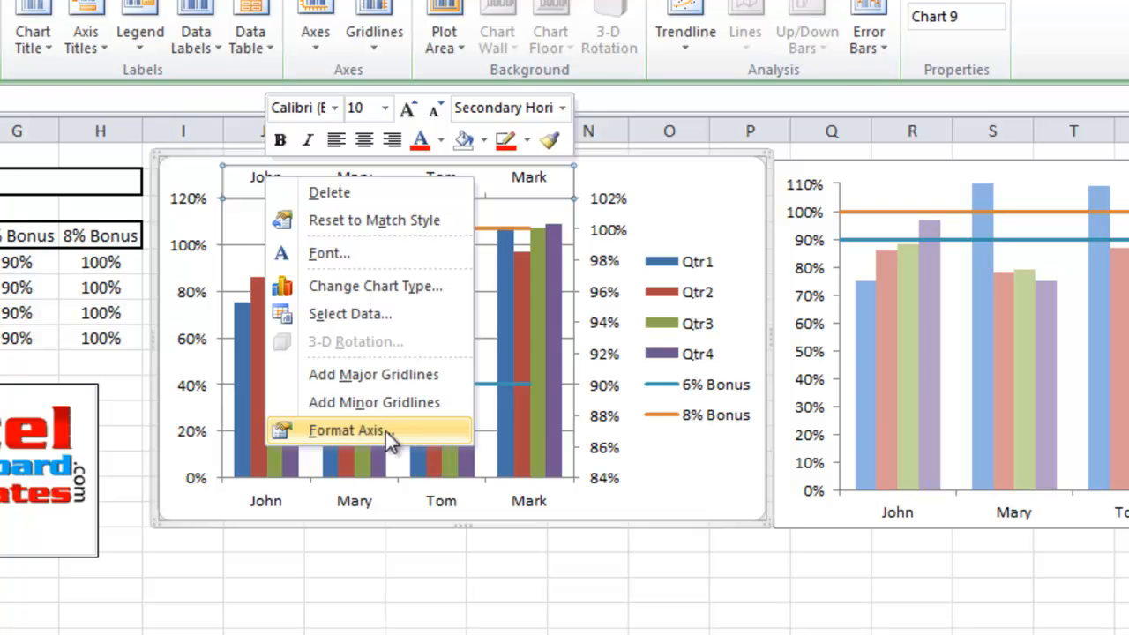
pyautogui.click(376, 431)
pyautogui.moveTo(588, 50); pyautogui.dragTo(581, 13)
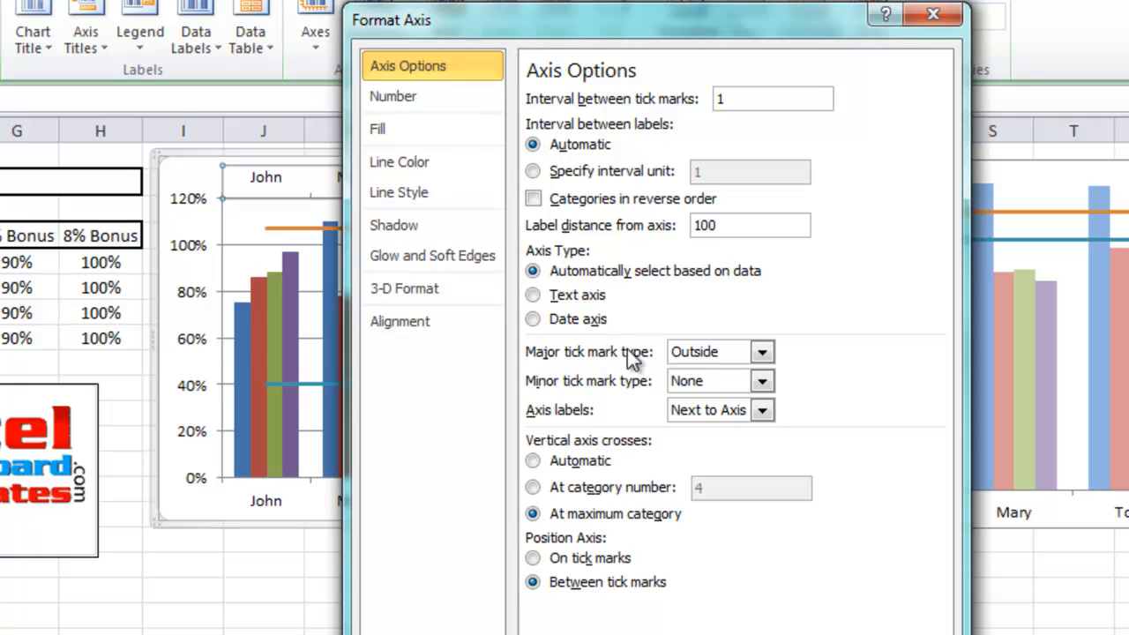
pyautogui.click(714, 352)
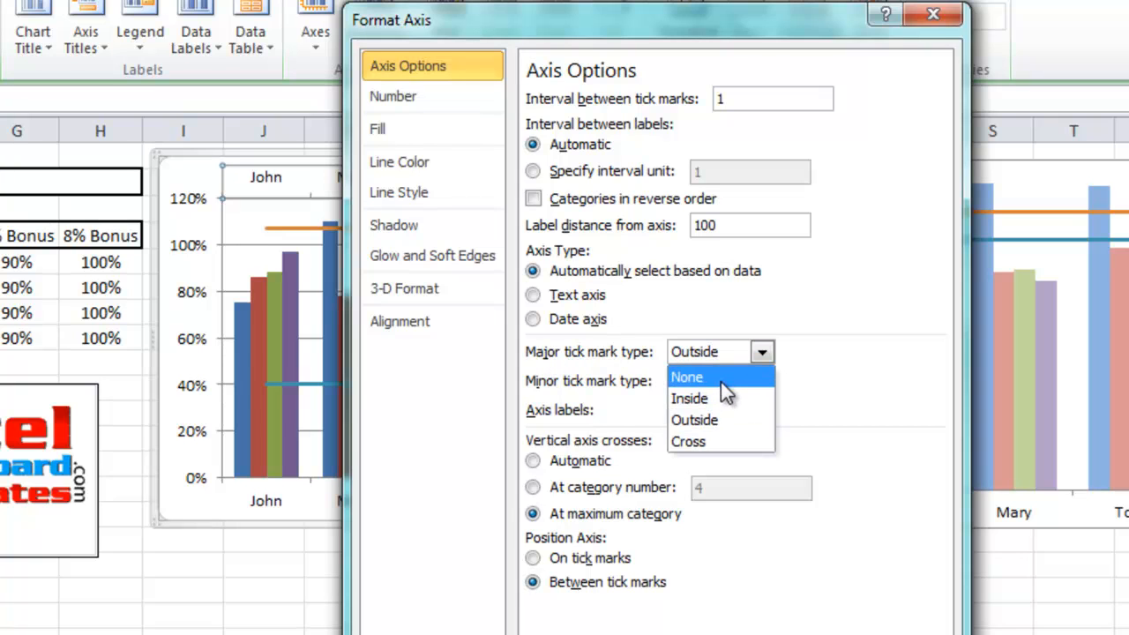
pyautogui.click(721, 382)
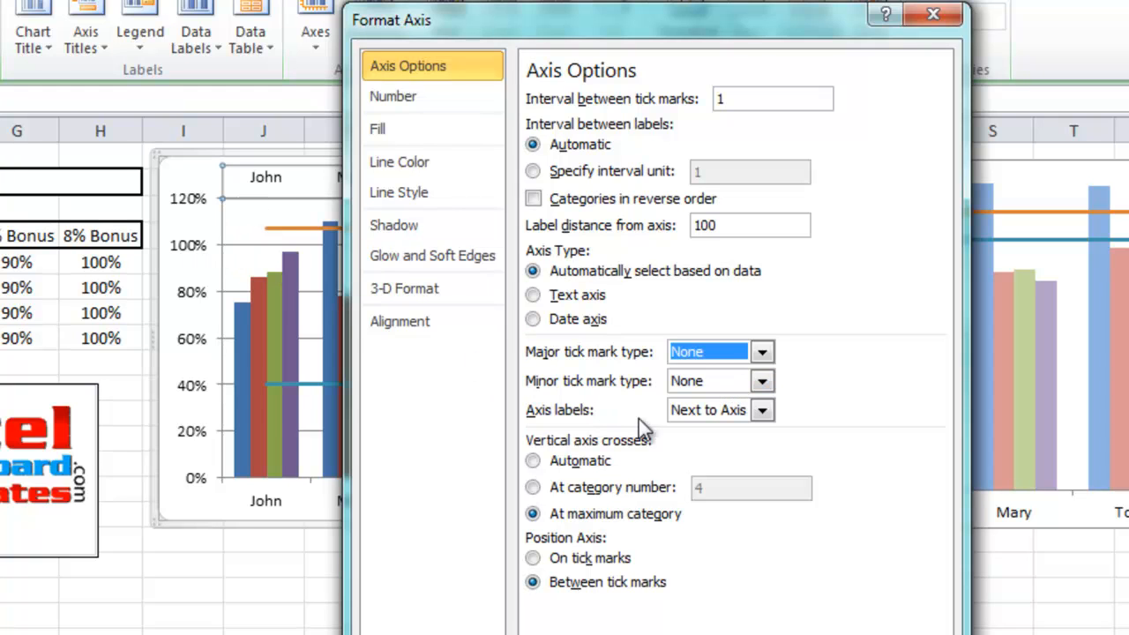
# Set the secondary horizontal axis labels to None and position the axis on tick marks so the bonus lines span the plot.
pyautogui.click(684, 413)
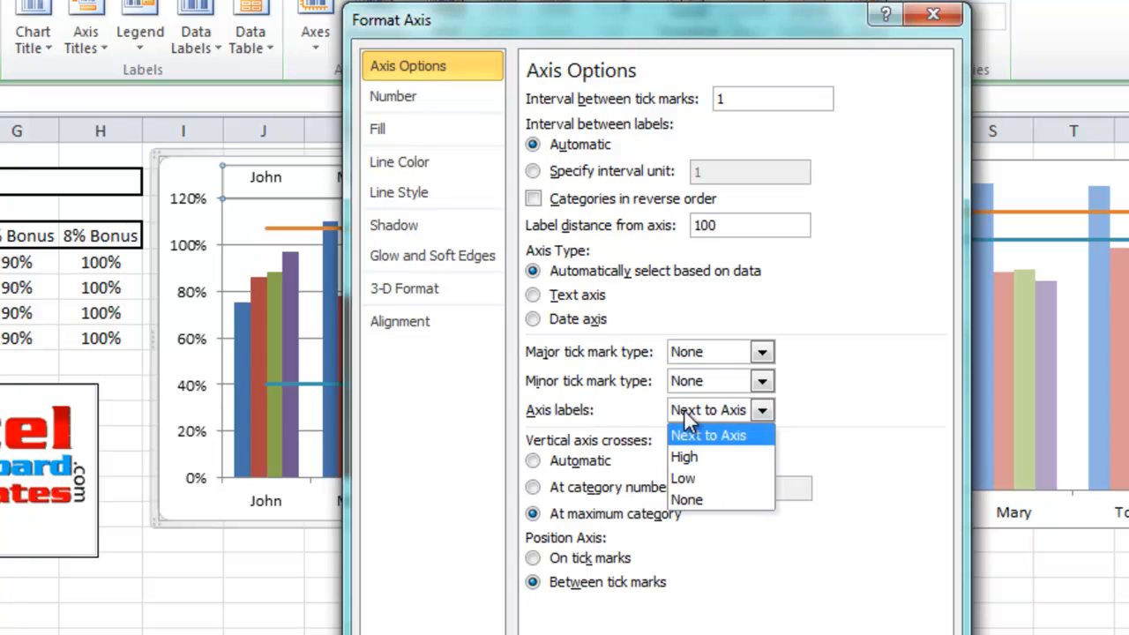
pyautogui.click(700, 499)
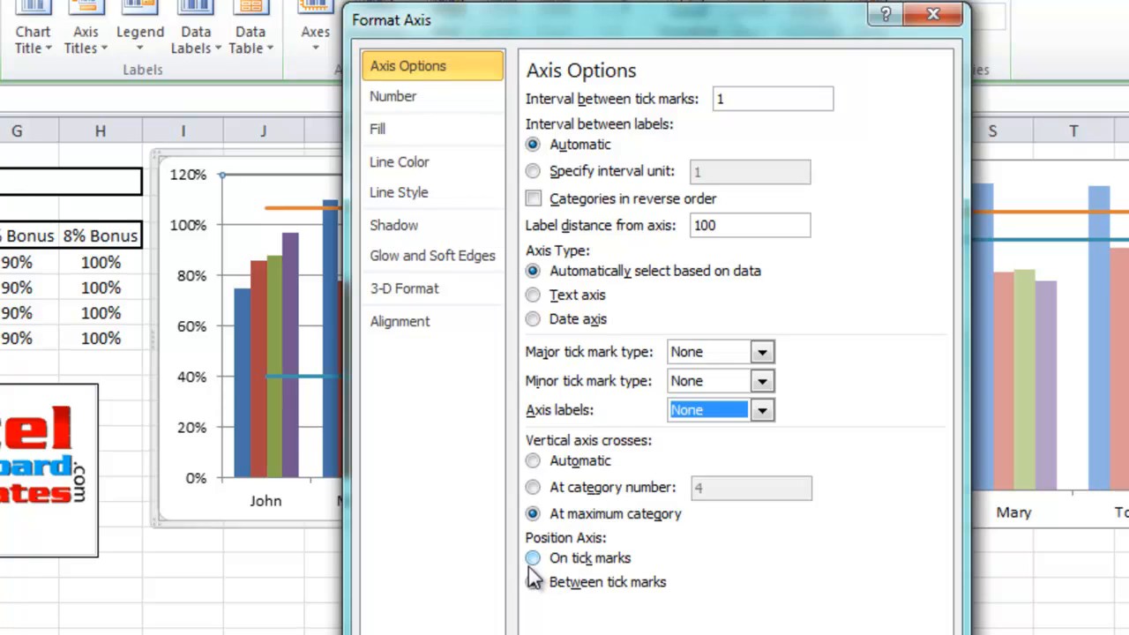
pyautogui.click(566, 560)
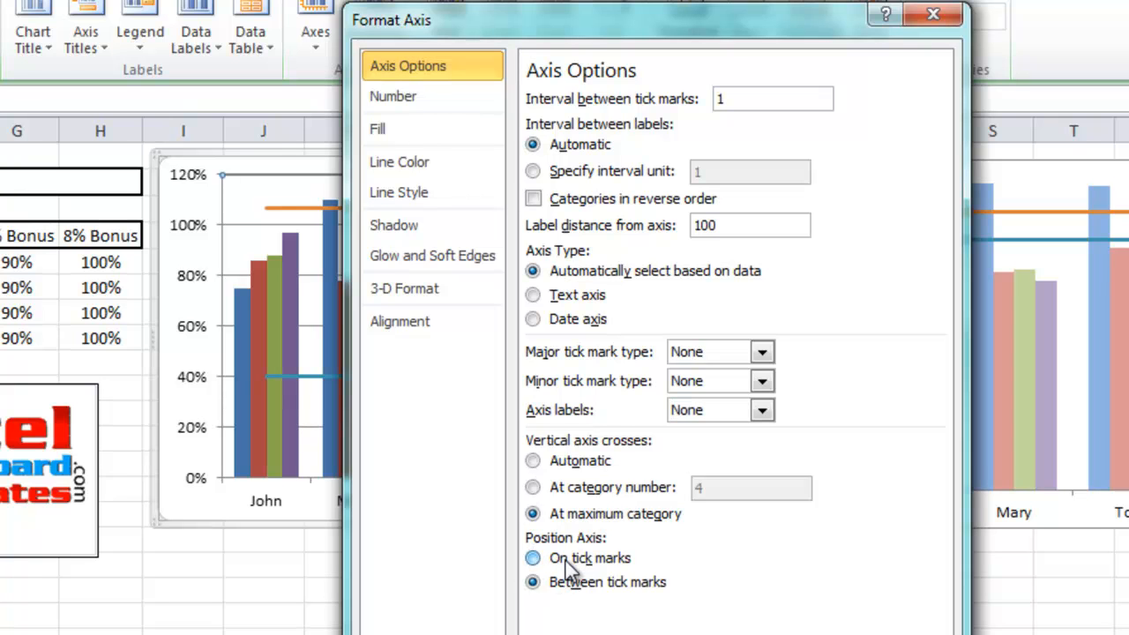
pyautogui.click(913, 633)
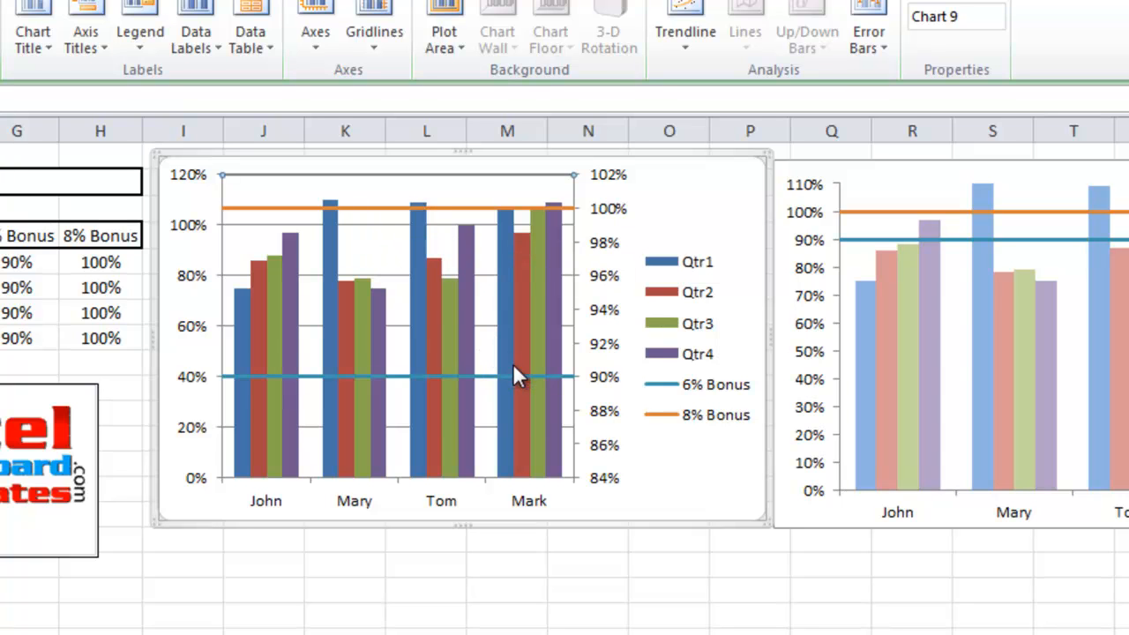
# Delete the chart's secondary vertical axis so the bonus lines use the primary percentage scale.
pyautogui.click(617, 317)
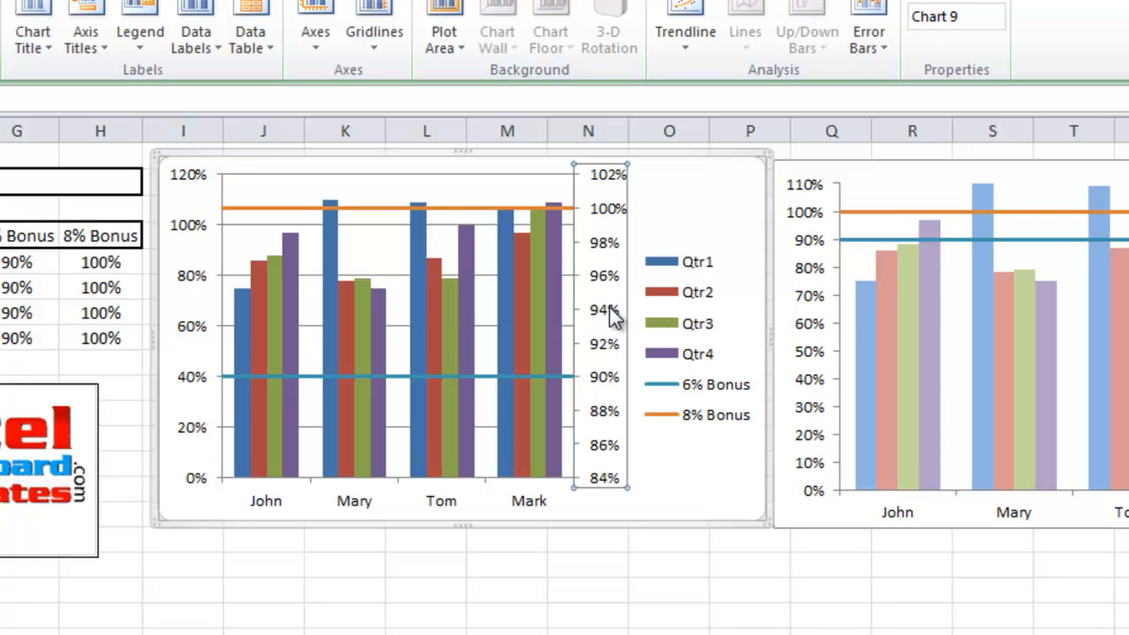
pyautogui.press('Delete')
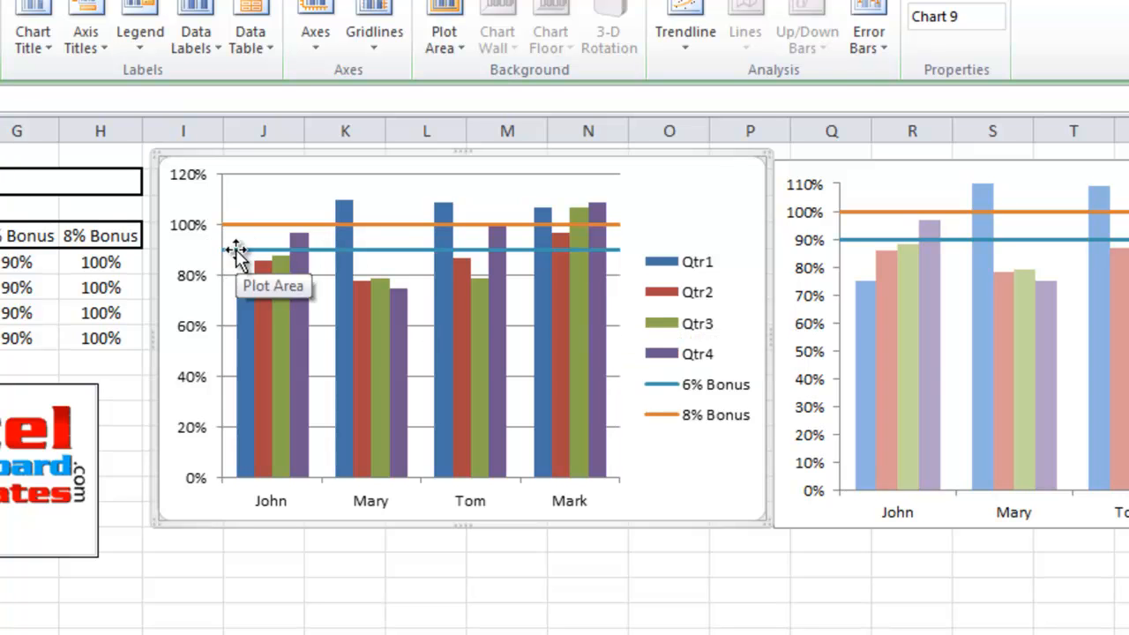
# Fix the primary vertical axis at minimum 0.0, maximum 1.1 and major unit 0.1, then close the axis formatting.
pyautogui.rightClick(190, 235)
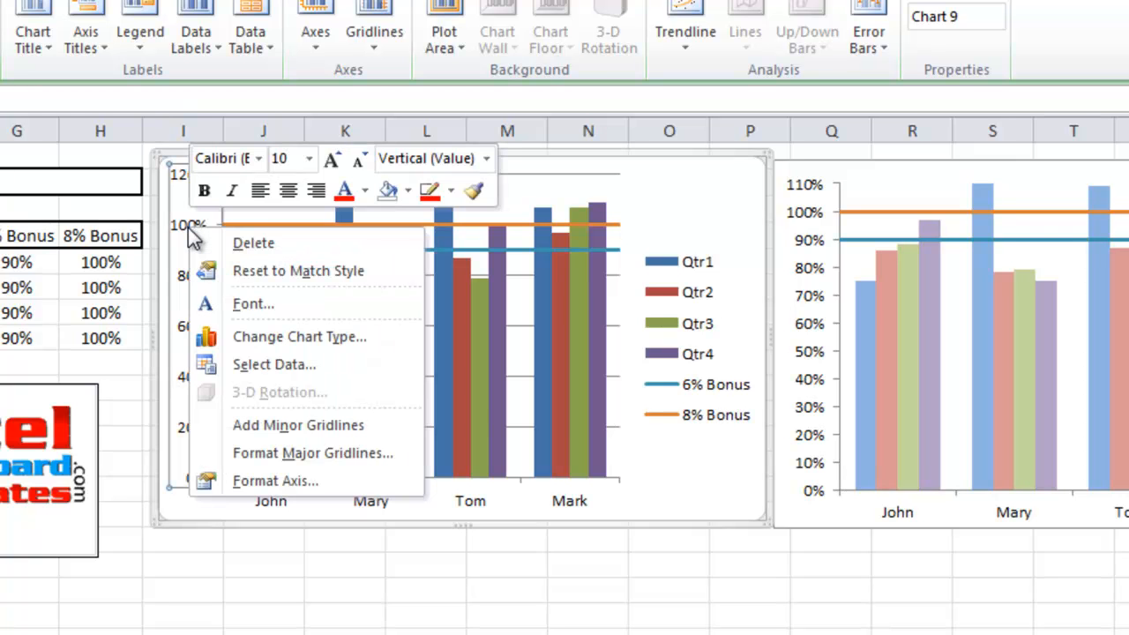
pyautogui.click(266, 481)
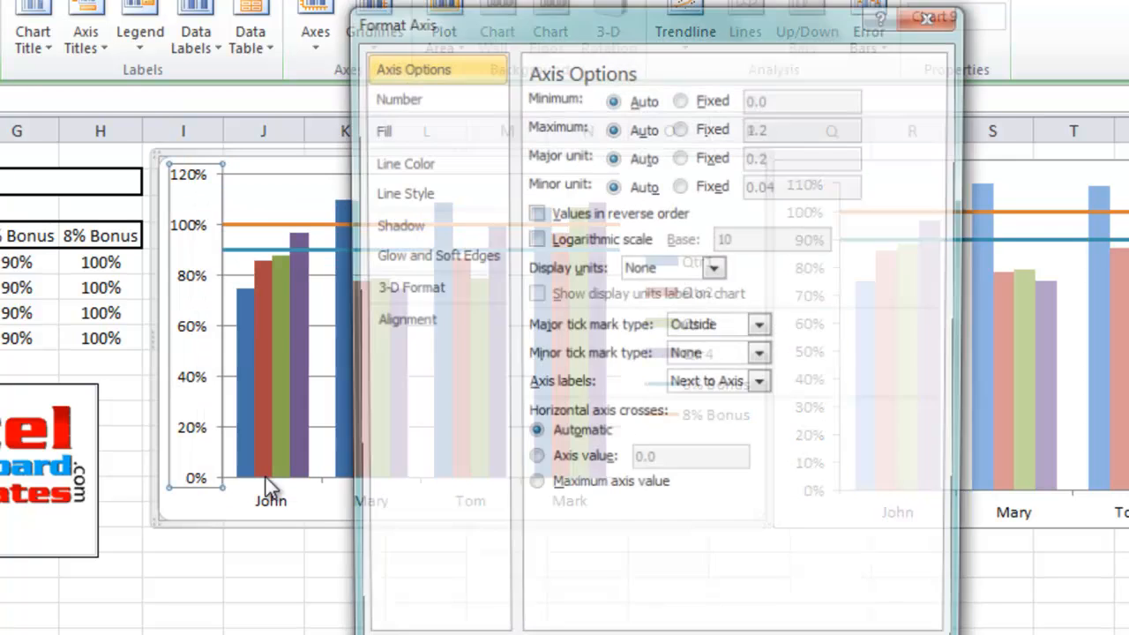
pyautogui.click(719, 159)
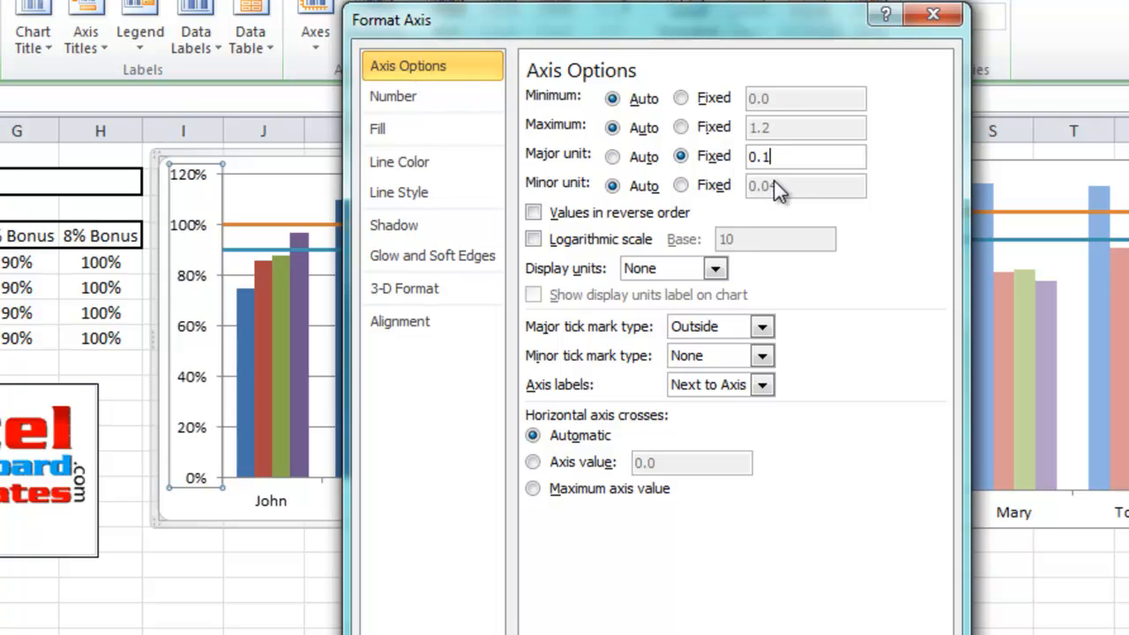
pyautogui.click(710, 127)
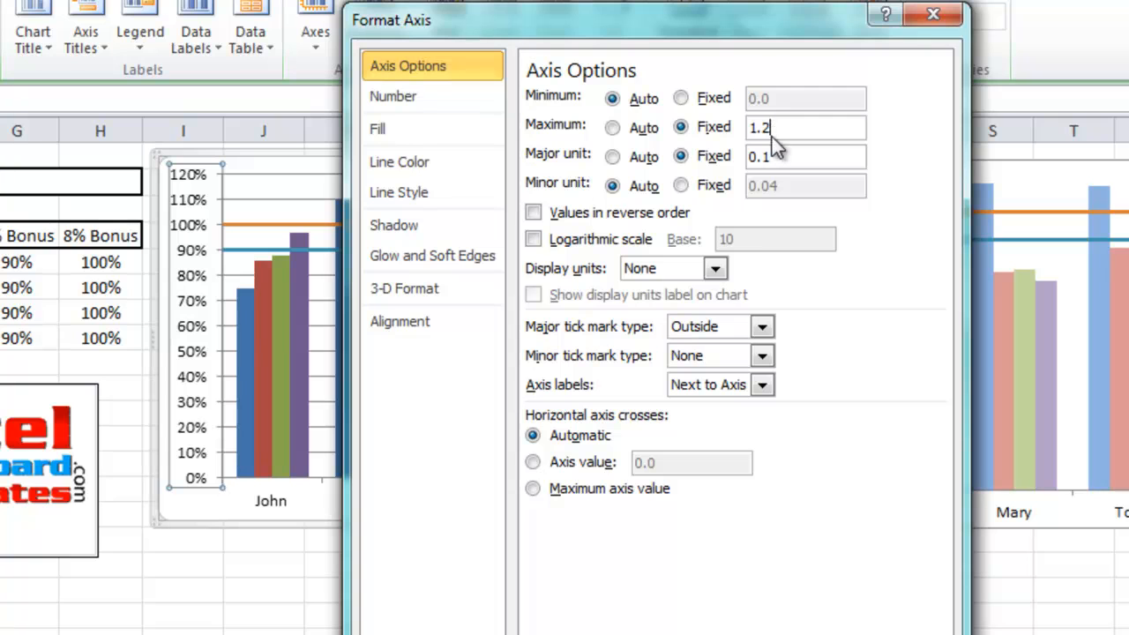
pyautogui.click(717, 101)
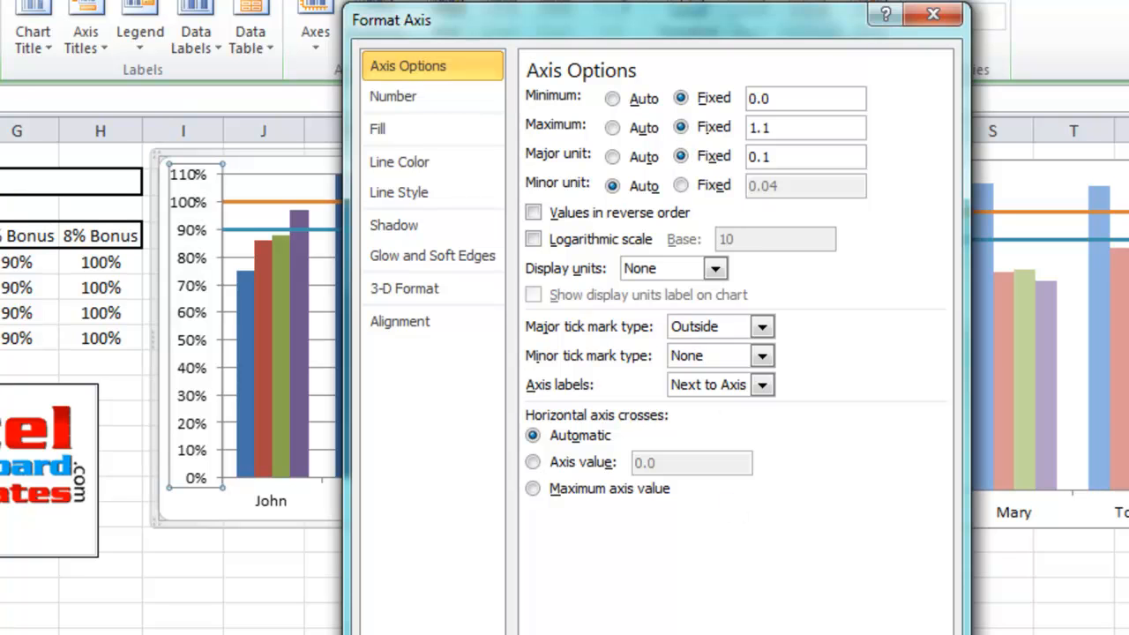
pyautogui.click(908, 632)
pyautogui.click(645, 497)
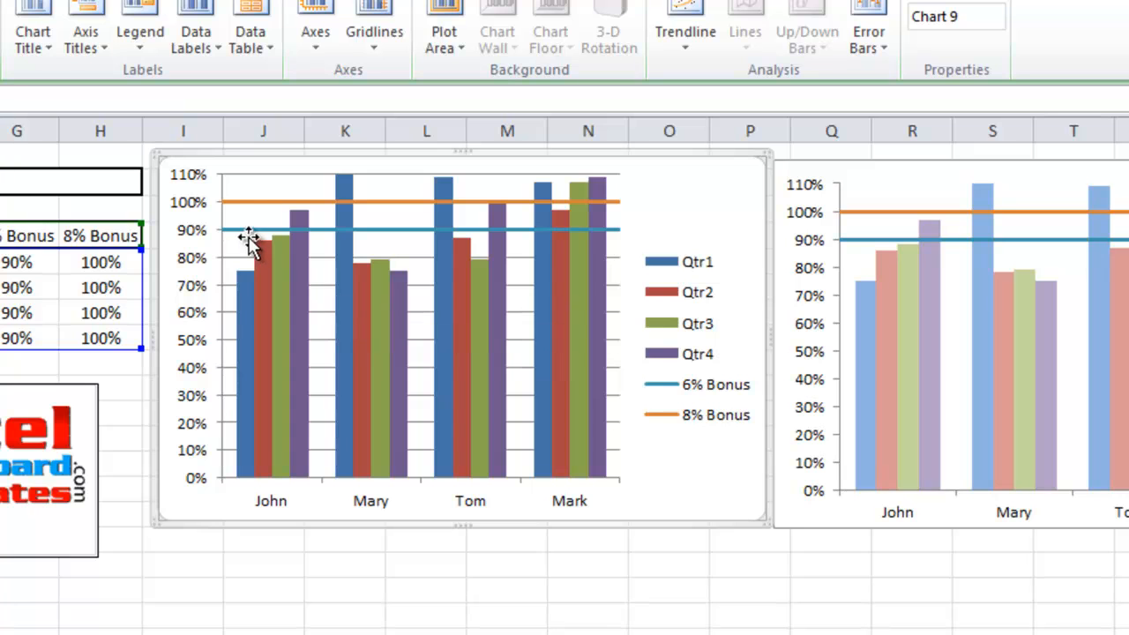
# Delete the horizontal major gridlines from the chart.
pyautogui.click(330, 260)
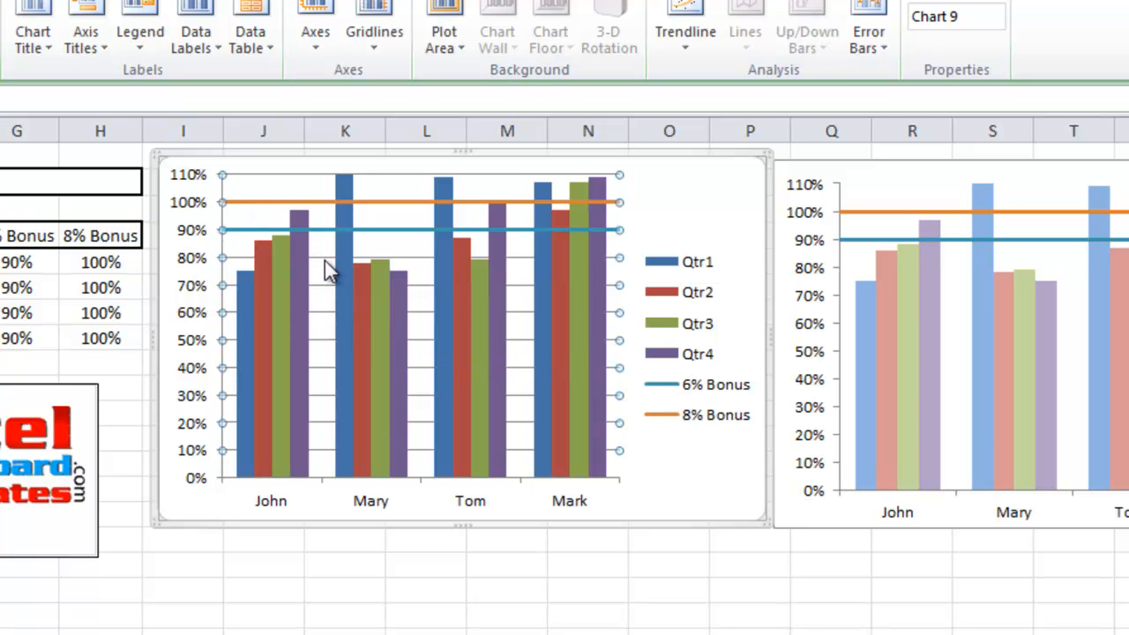
pyautogui.press('Delete')
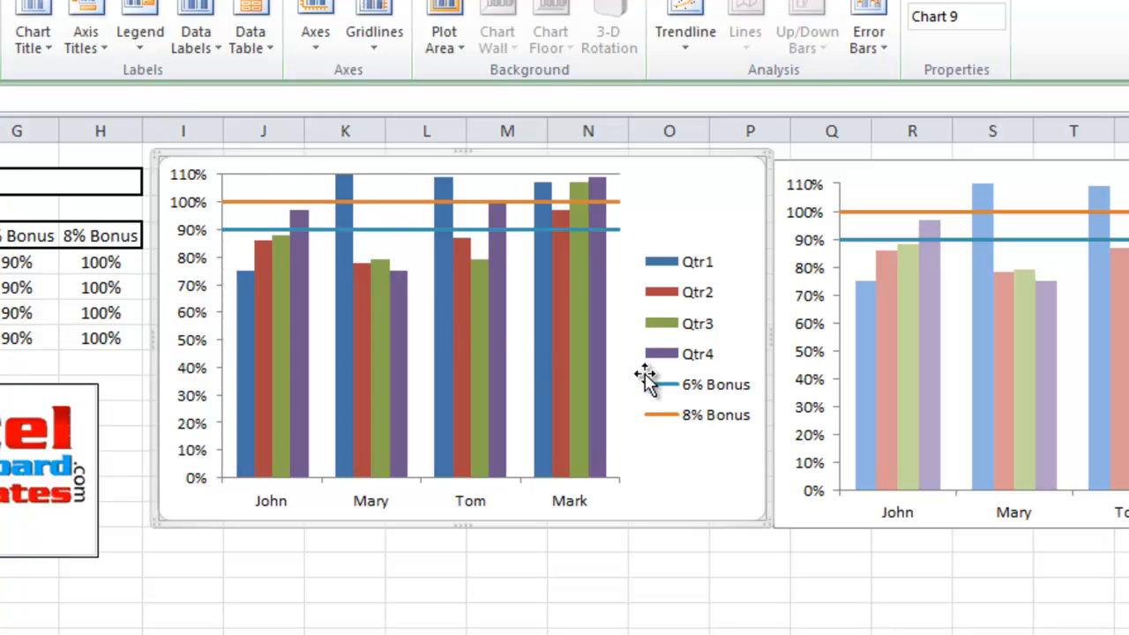
# Add data labels to the 6% Bonus line, positioned right of the data points.
pyautogui.click(381, 204)
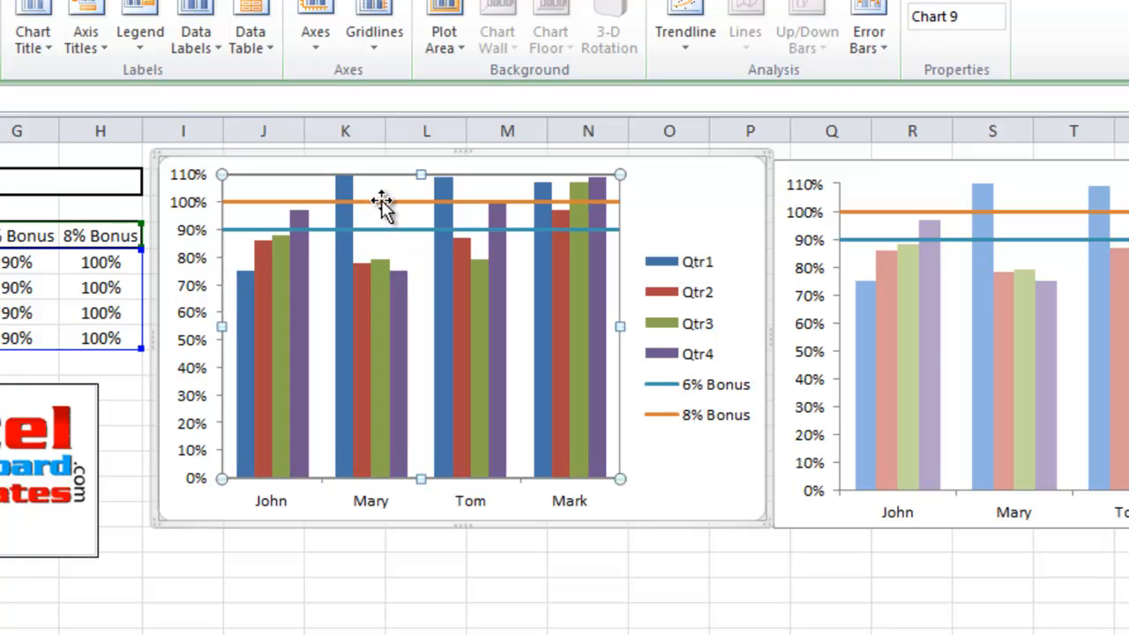
pyautogui.click(389, 231)
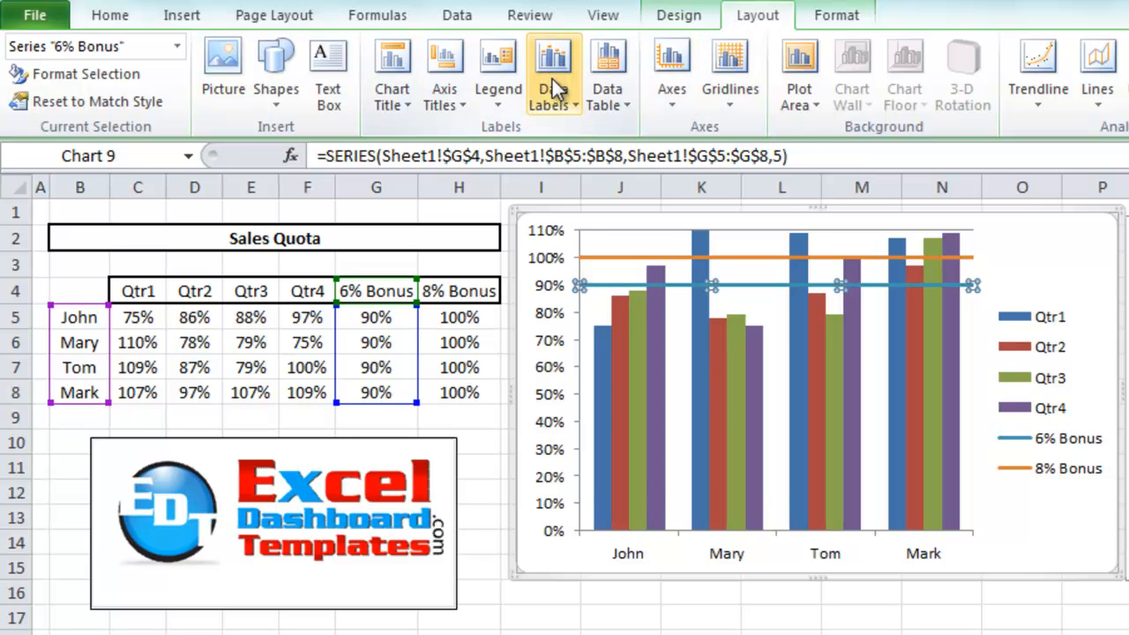
pyautogui.click(565, 102)
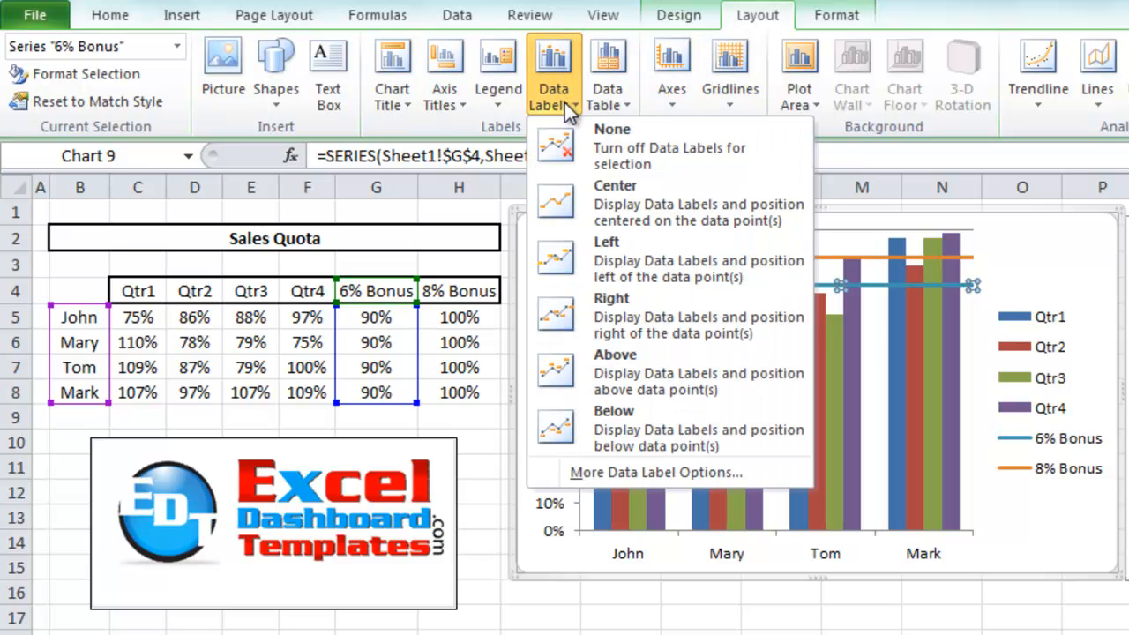
pyautogui.click(646, 308)
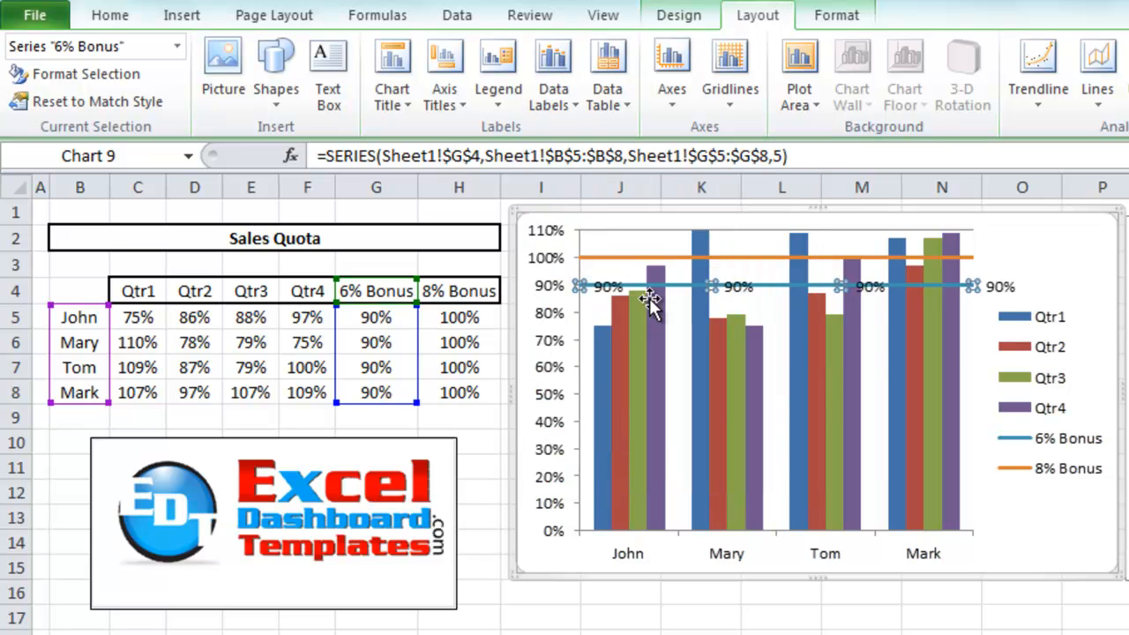
# Add data labels to the 8% Bonus line, positioned right of the data points.
pyautogui.click(1005, 287)
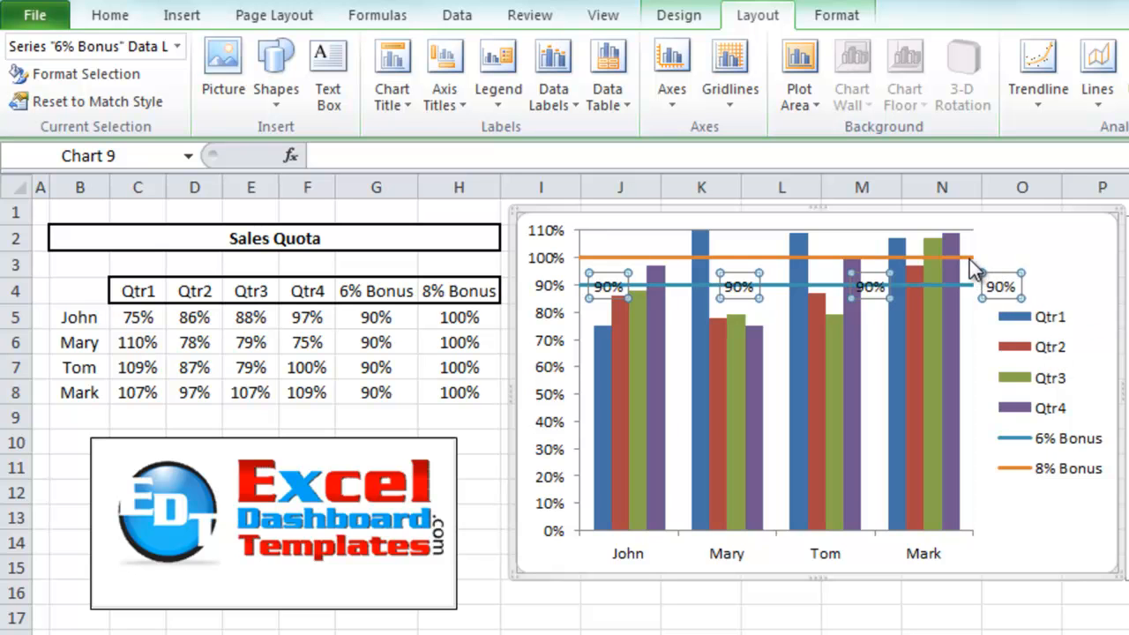
pyautogui.click(970, 259)
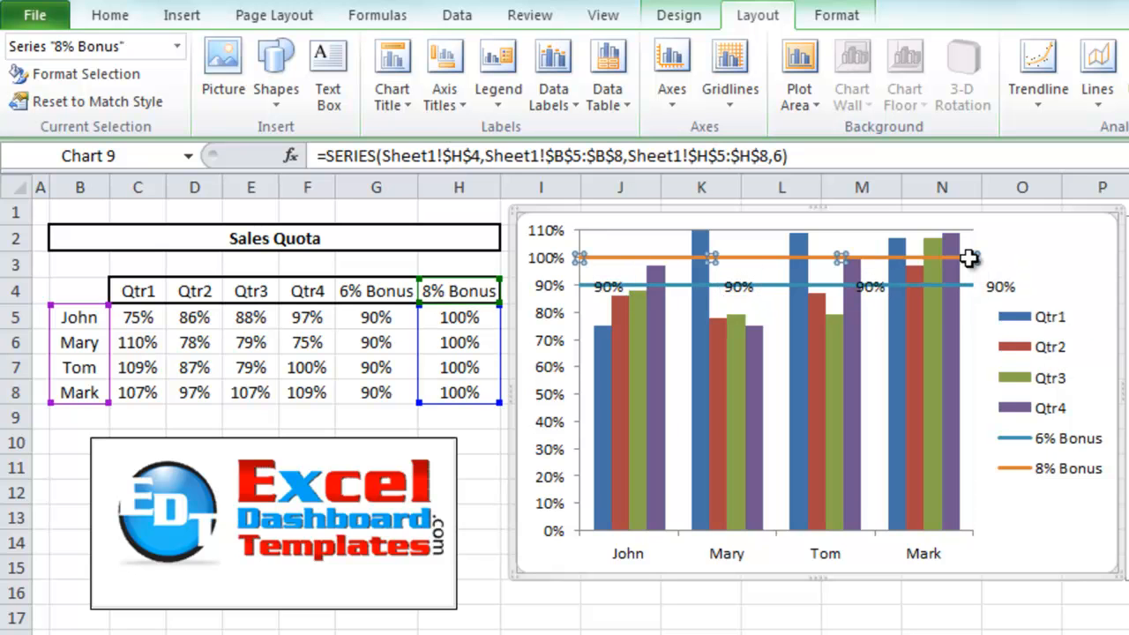
pyautogui.click(556, 77)
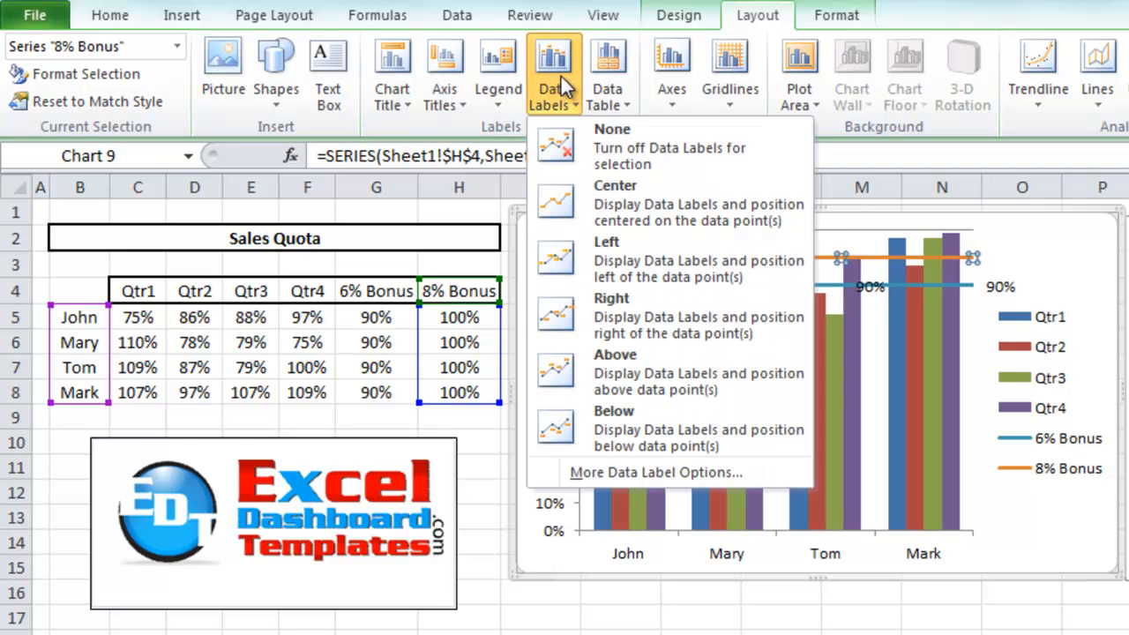
pyautogui.click(648, 300)
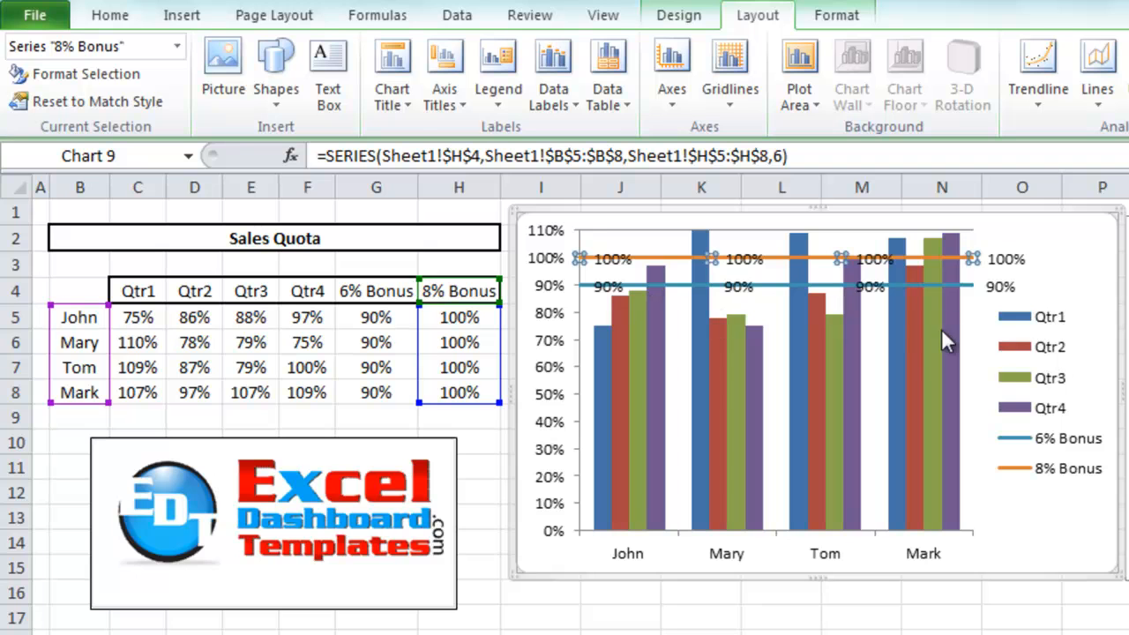
# Format the 6% Bonus data labels to show the series name instead of the value.
pyautogui.click(994, 287)
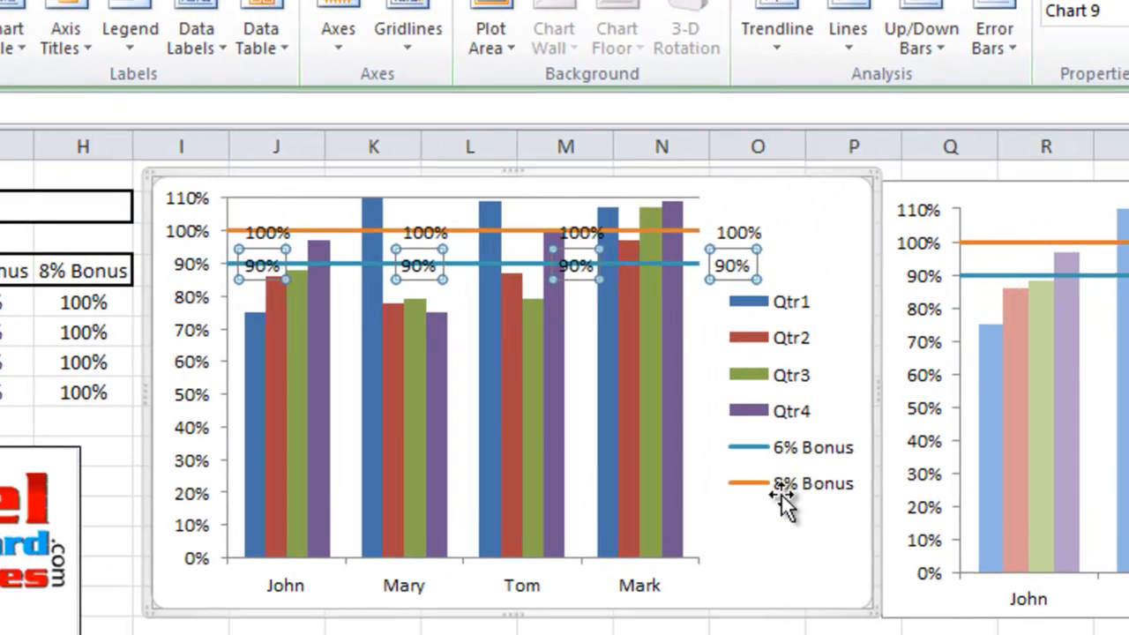
pyautogui.rightClick(734, 266)
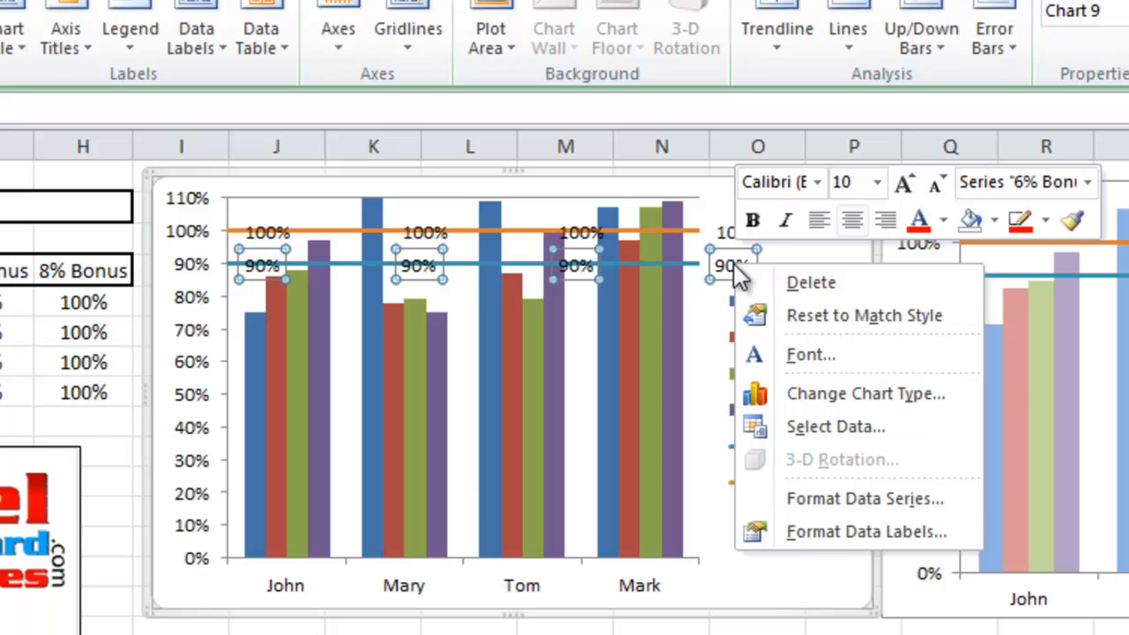
pyautogui.click(785, 531)
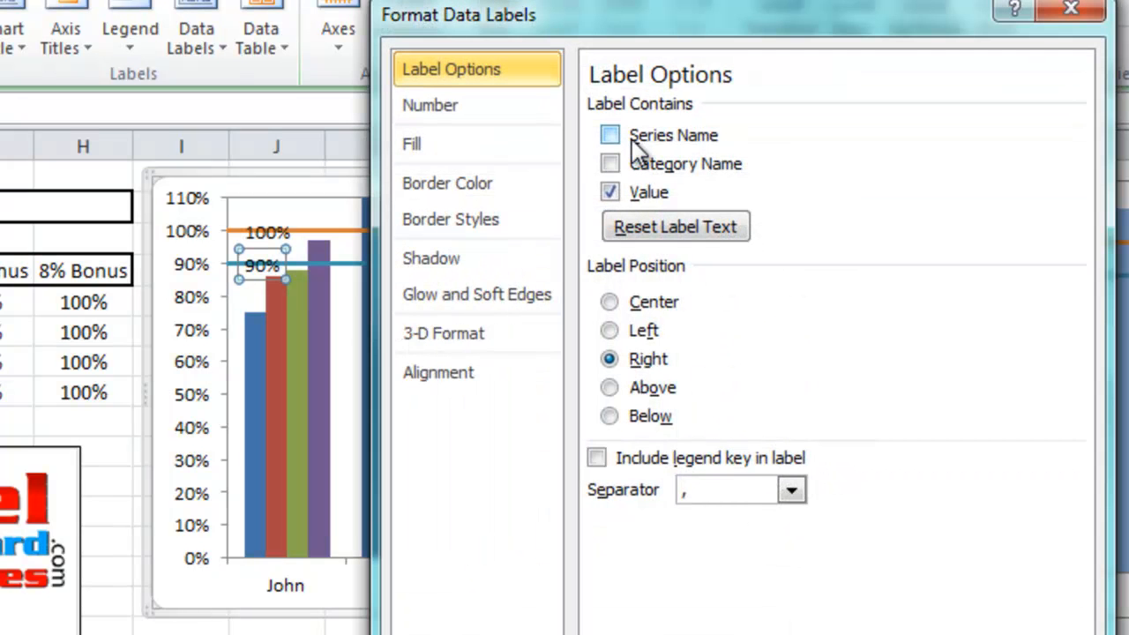
pyautogui.click(610, 135)
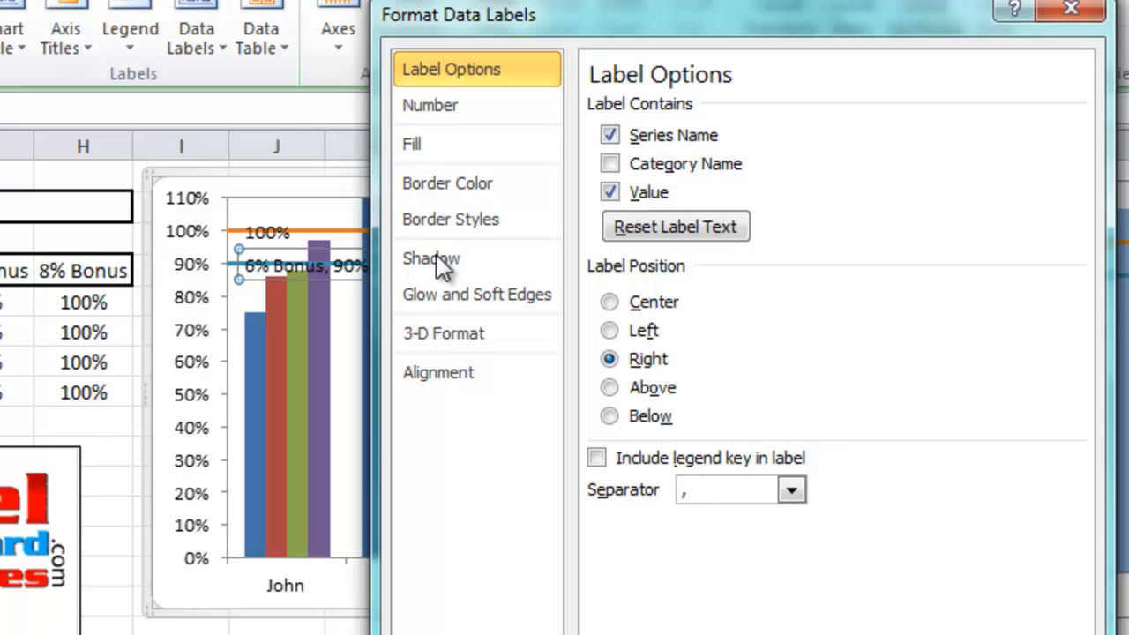
pyautogui.click(610, 192)
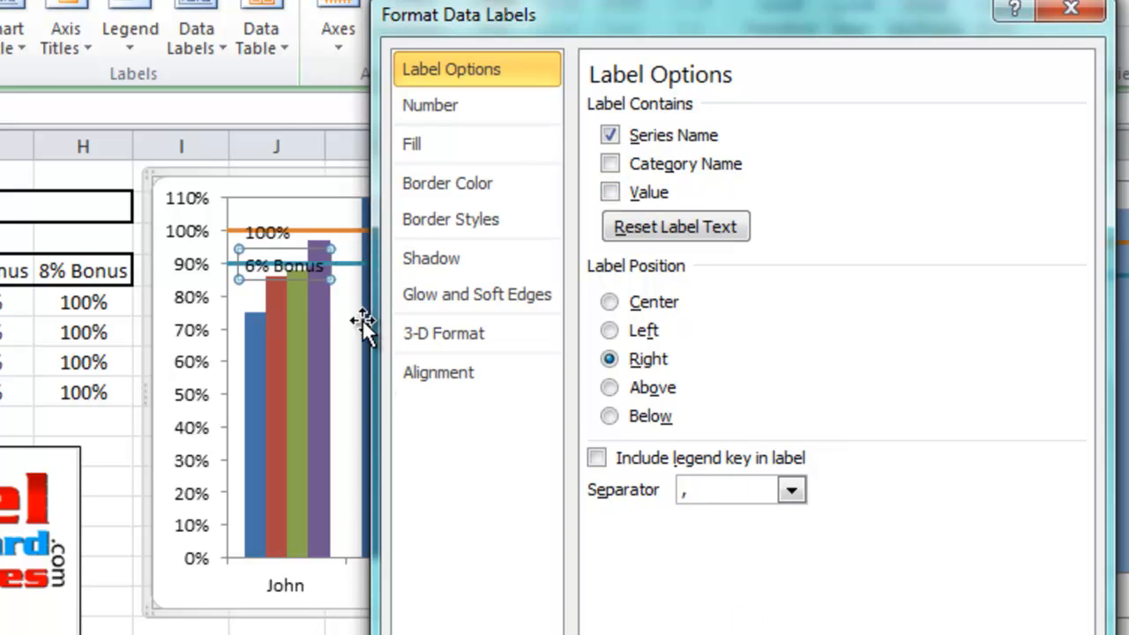
# Make the 8% Bonus data labels show the series name instead of the value and finish formatting the labels.
pyautogui.click(265, 232)
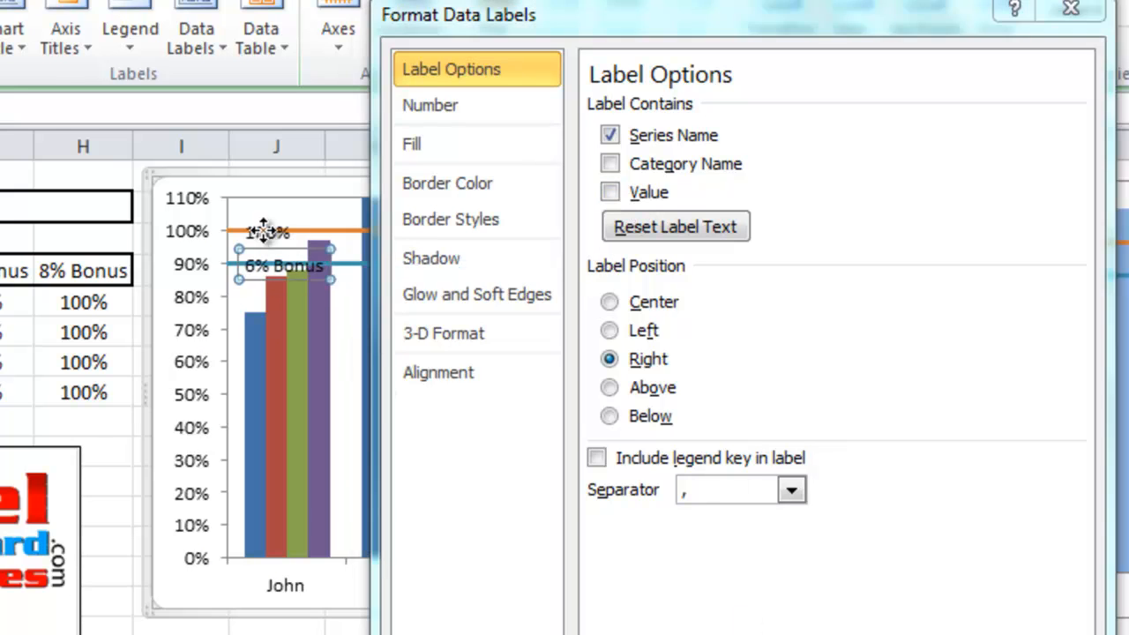
pyautogui.click(610, 135)
pyautogui.click(611, 193)
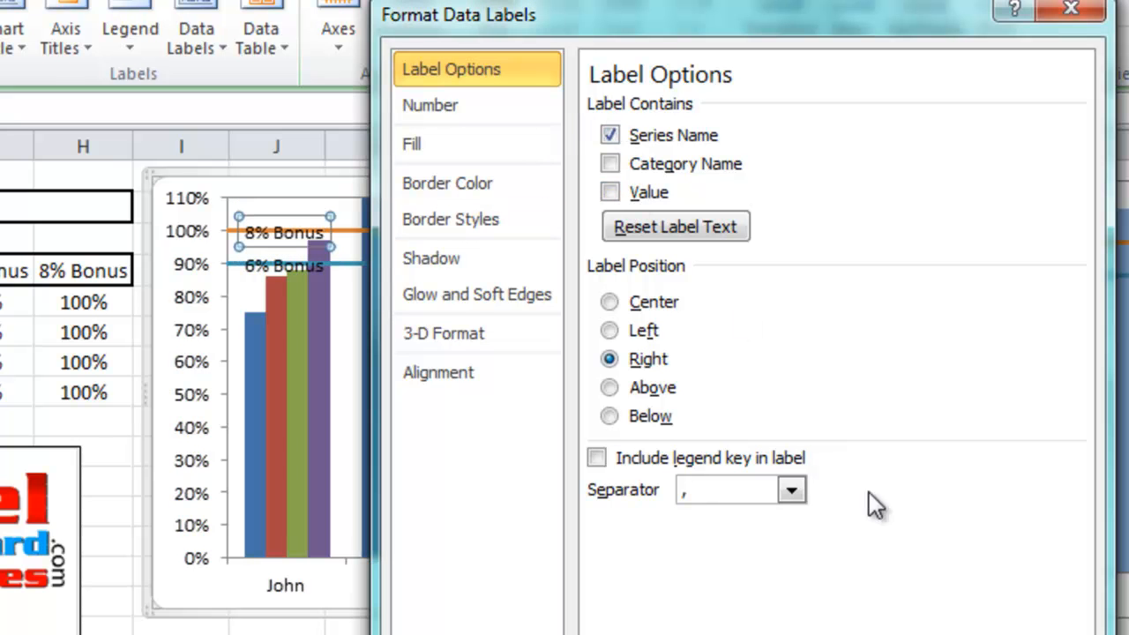
pyautogui.click(1050, 633)
pyautogui.click(778, 522)
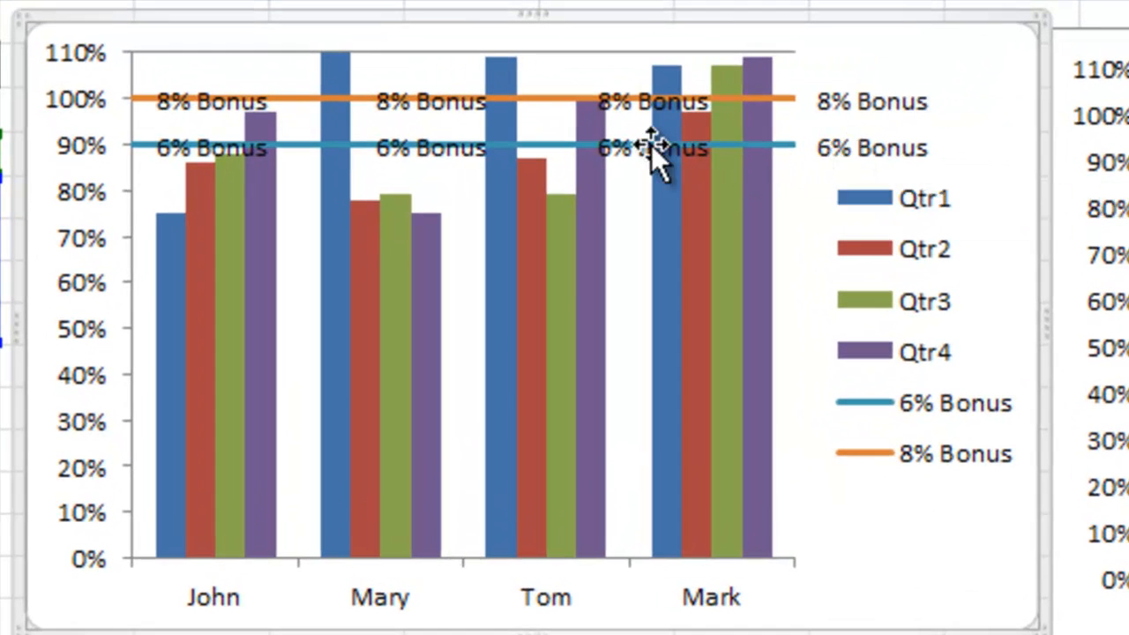
# Delete the 6% Bonus label at Tom's data point and the 8% Bonus label at Mary's.
pyautogui.click(613, 265)
pyautogui.click(670, 151)
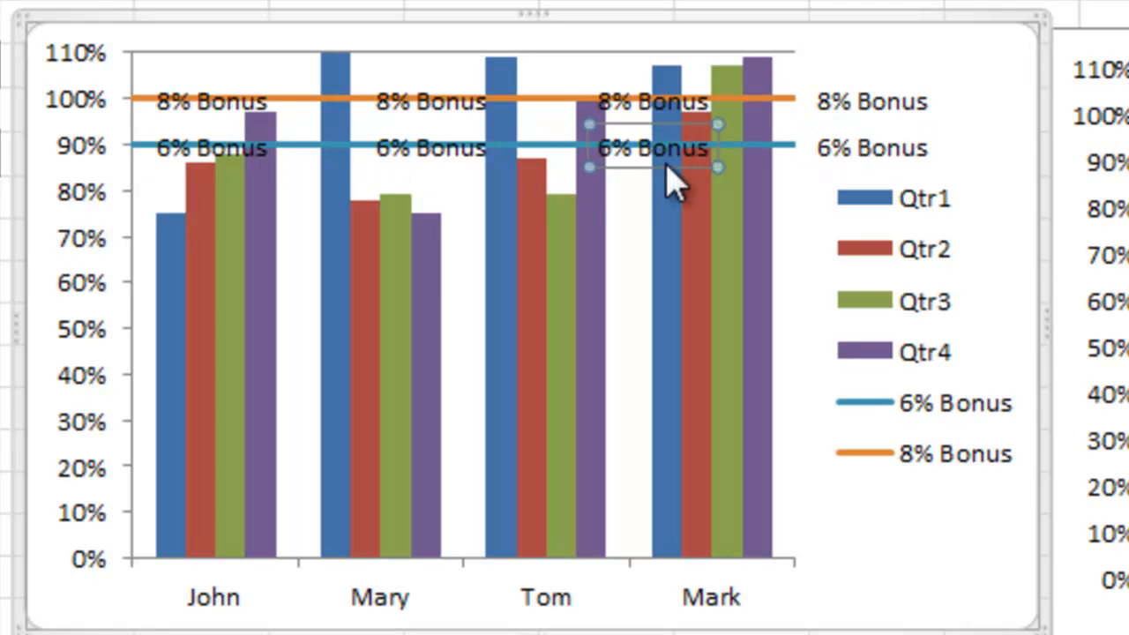
pyautogui.click(421, 103)
pyautogui.click(438, 115)
pyautogui.press('Delete')
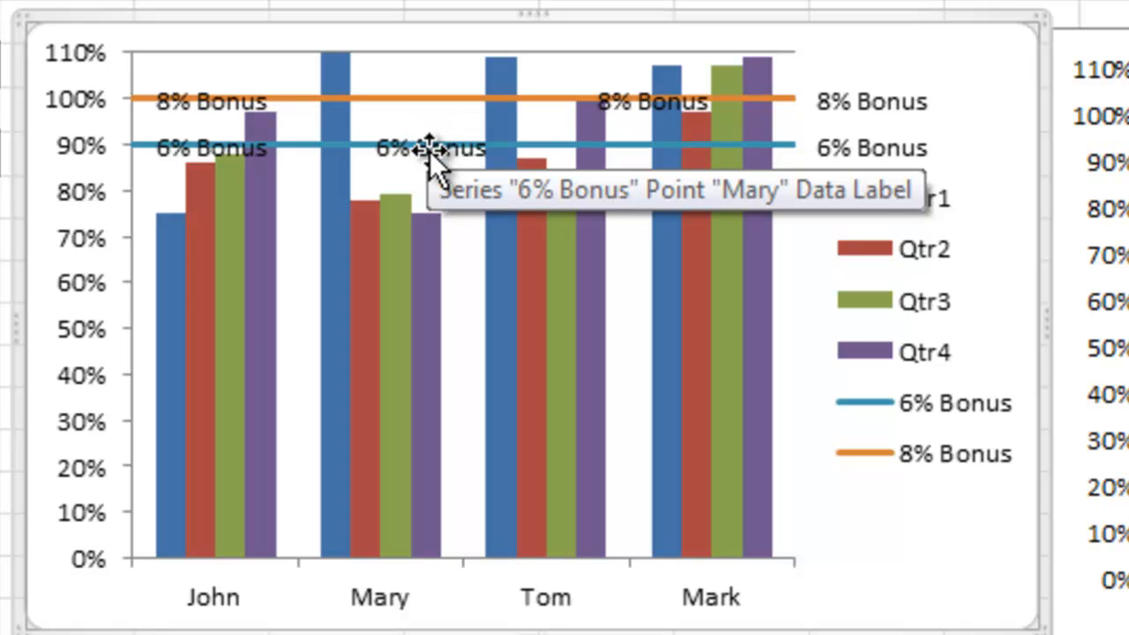
# Delete the 6% Bonus labels at Mary's and John's data points, keeping only the rightmost one.
pyautogui.click(430, 151)
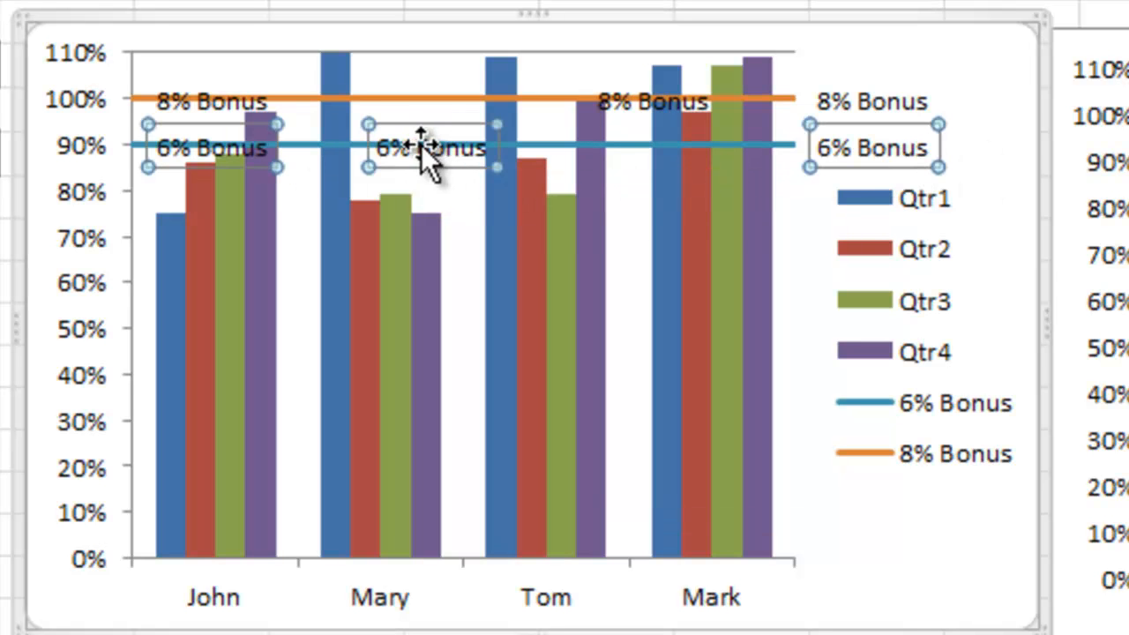
pyautogui.click(421, 149)
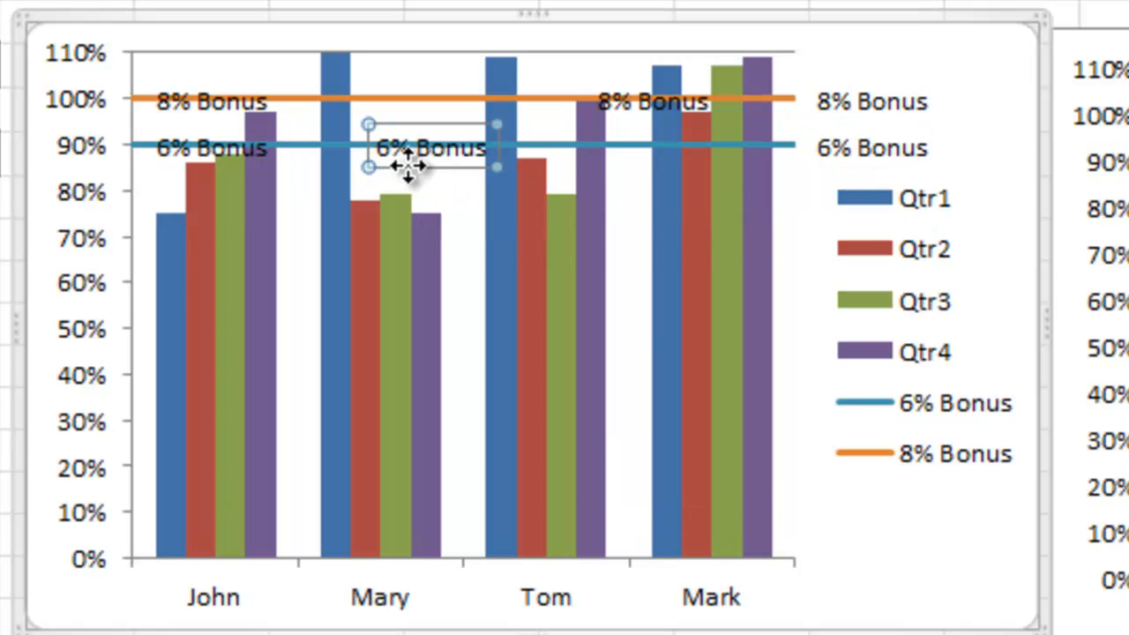
pyautogui.press('Delete')
pyautogui.click(252, 159)
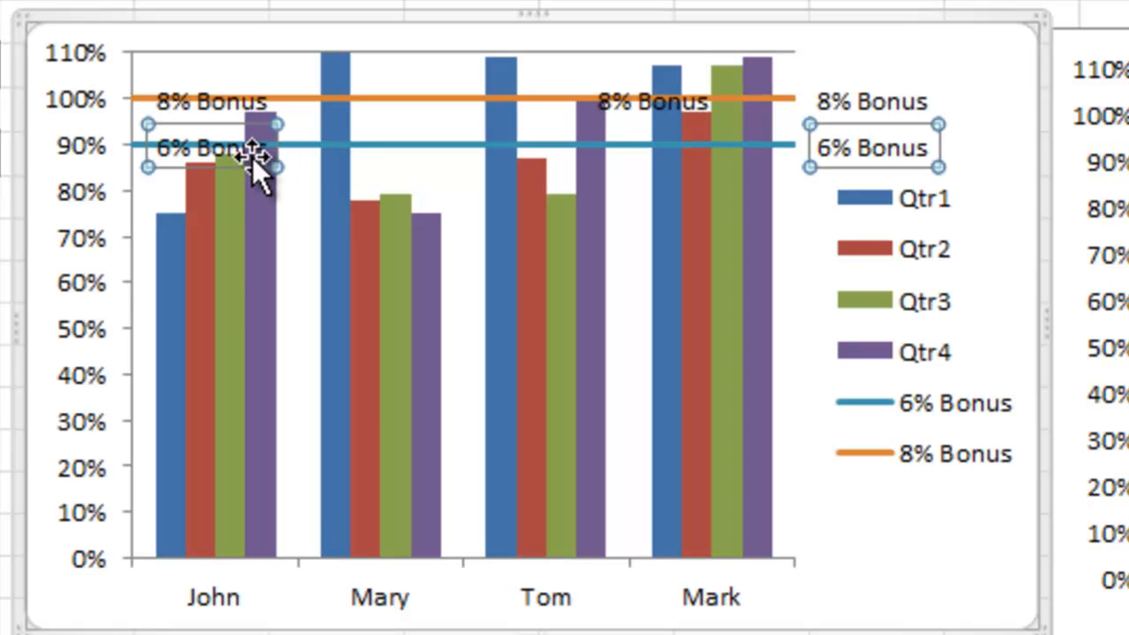
pyautogui.click(232, 145)
pyautogui.press('Delete')
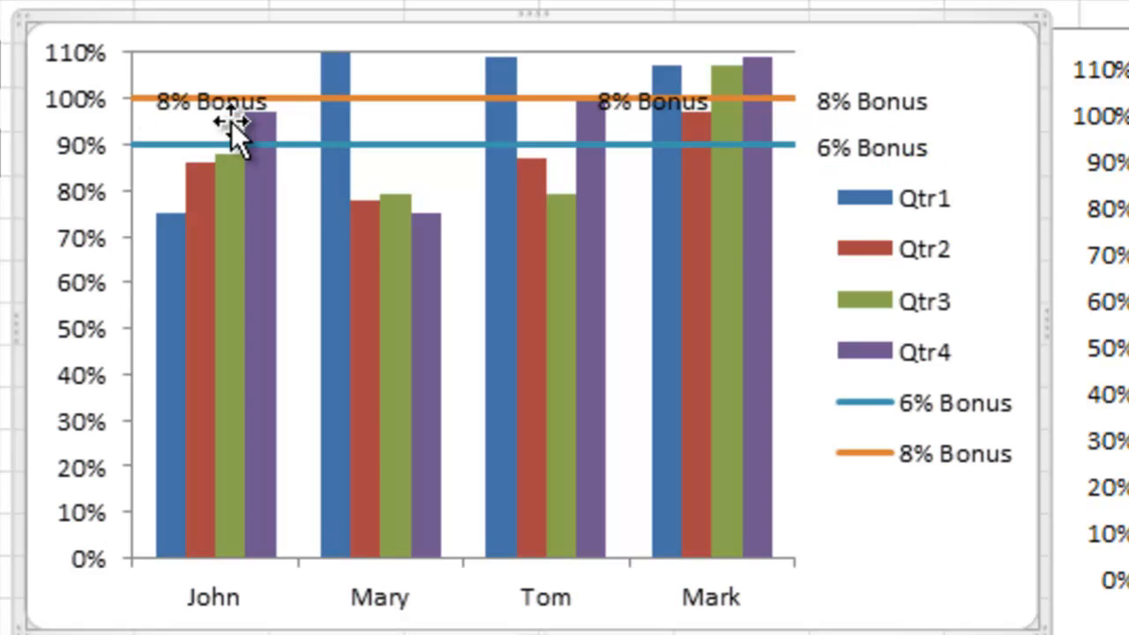
# Delete the 8% Bonus labels at John's and Tom's data points, keeping only the rightmost one.
pyautogui.click(233, 104)
pyautogui.click(210, 100)
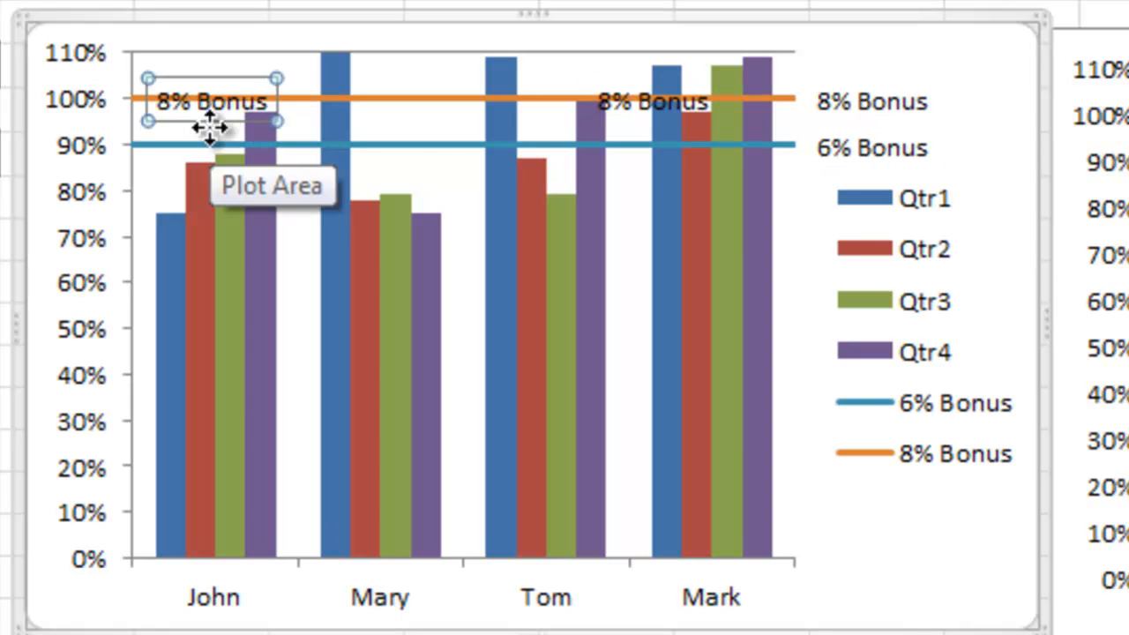
pyautogui.press('Delete')
pyautogui.click(637, 113)
pyautogui.click(658, 110)
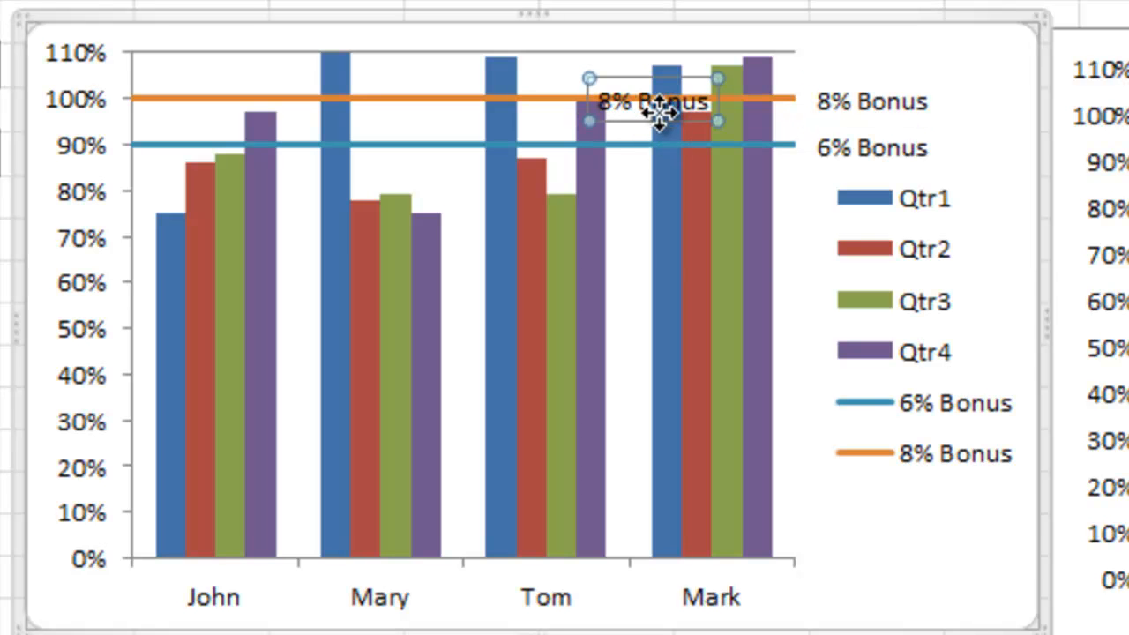
pyautogui.press('Delete')
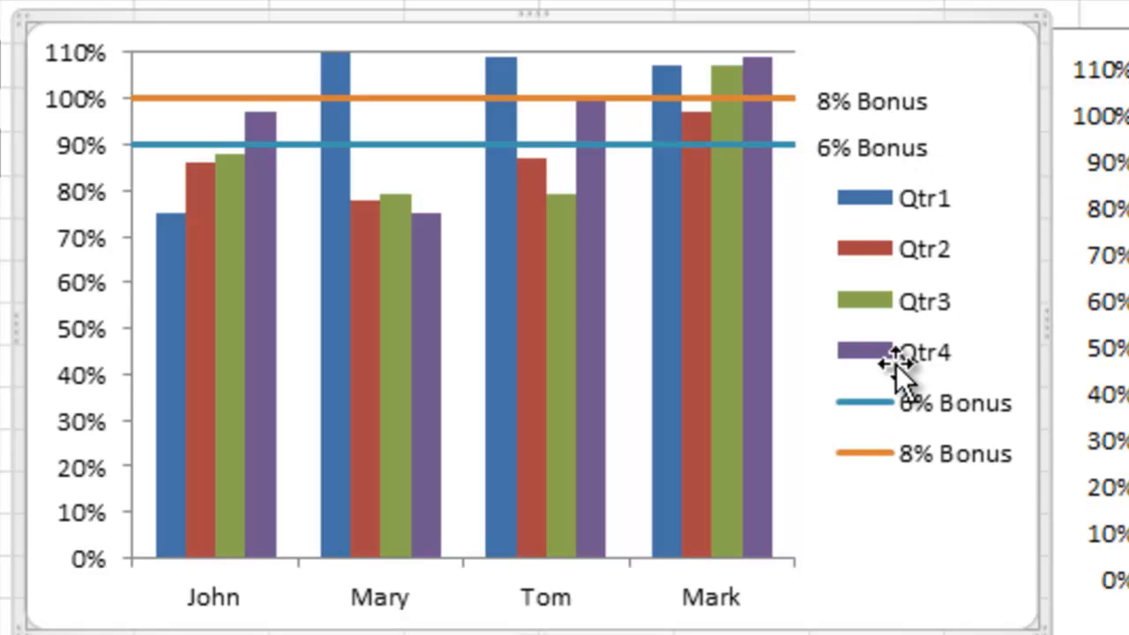
# Delete the 6% Bonus and 8% Bonus entries from the chart legend, keeping only the four quarters.
pyautogui.click(936, 401)
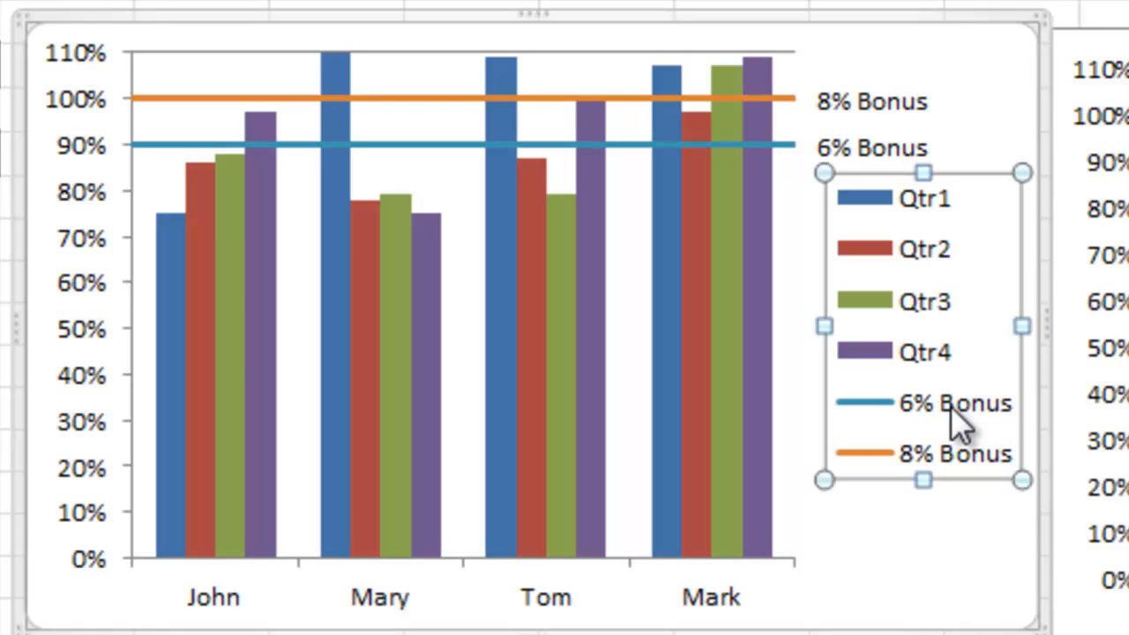
pyautogui.click(950, 410)
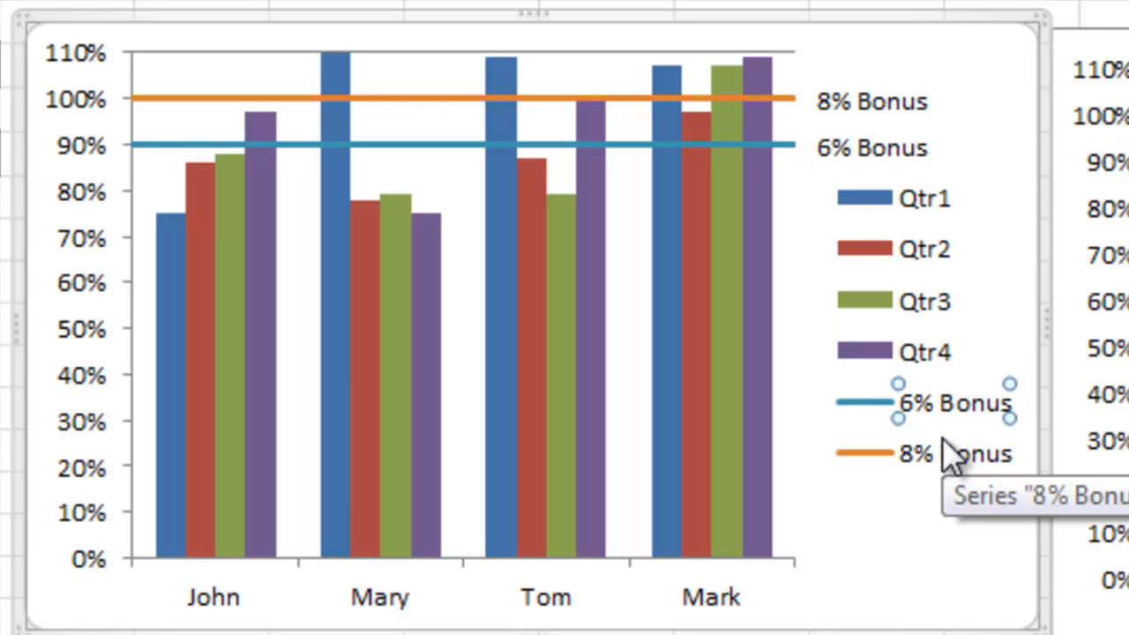
pyautogui.press('Delete')
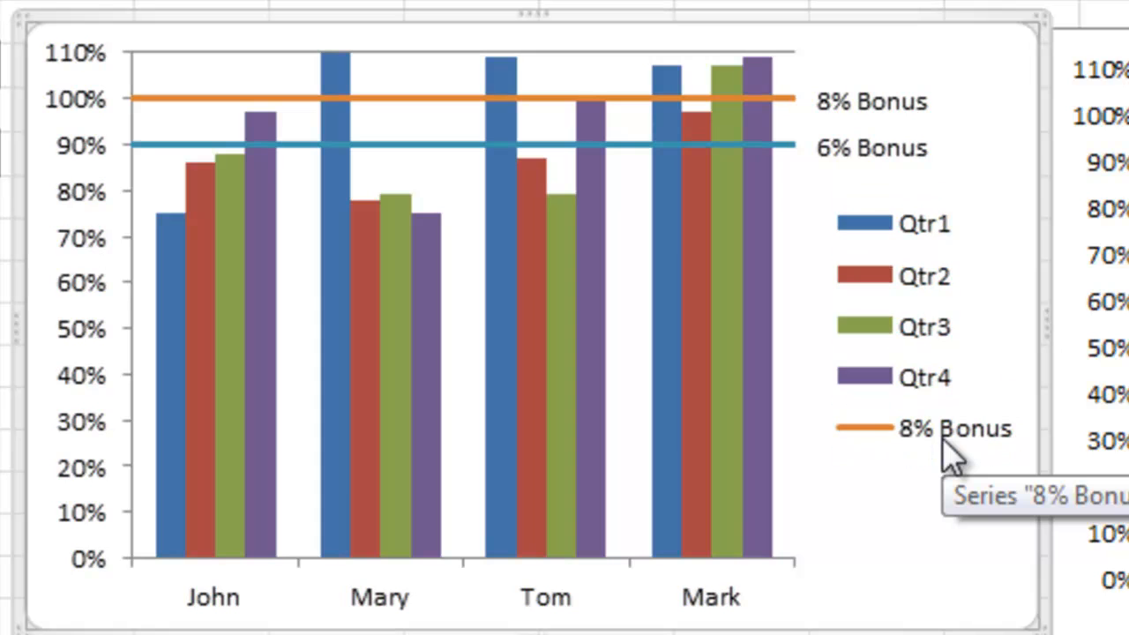
pyautogui.click(937, 440)
pyautogui.click(946, 430)
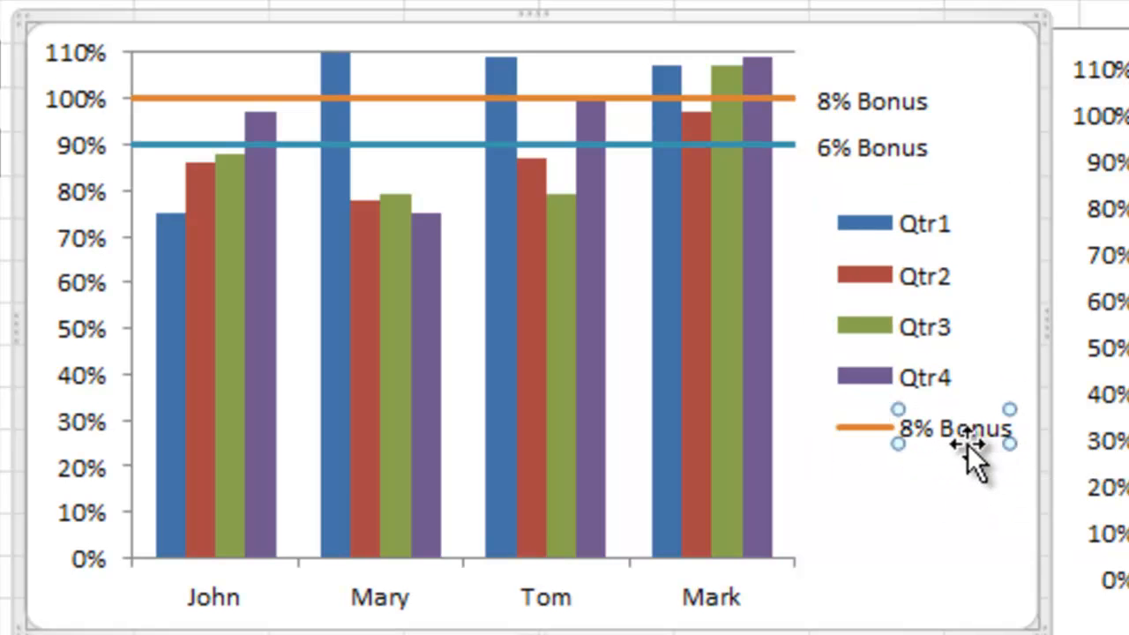
pyautogui.press('Delete')
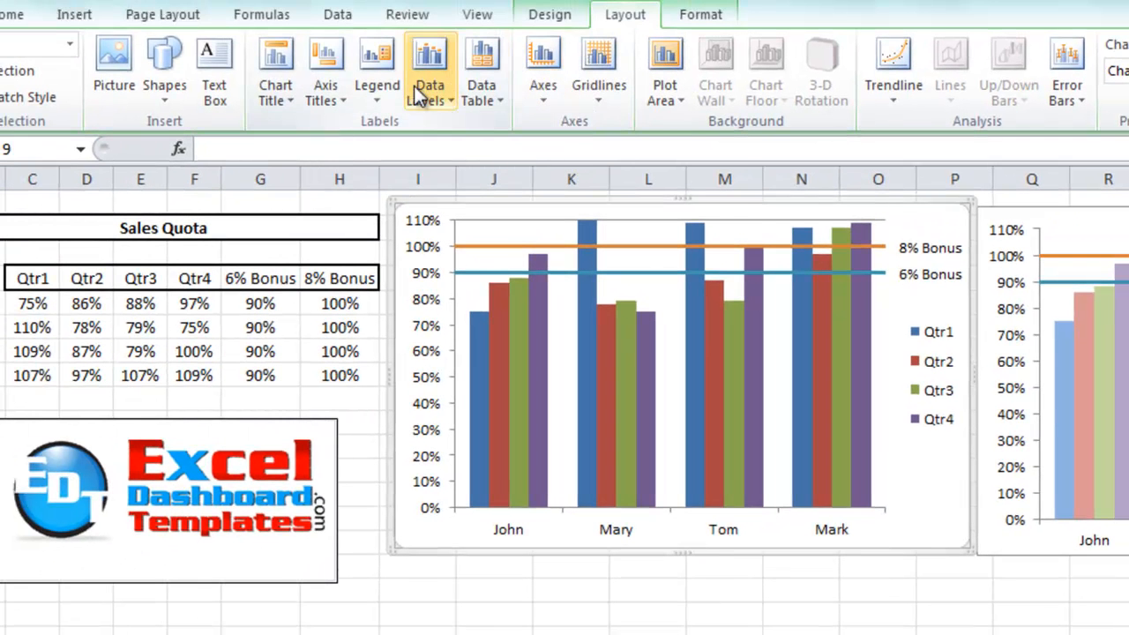
# Display the chart's secondary horizontal axis left to right with labels.
pyautogui.click(540, 83)
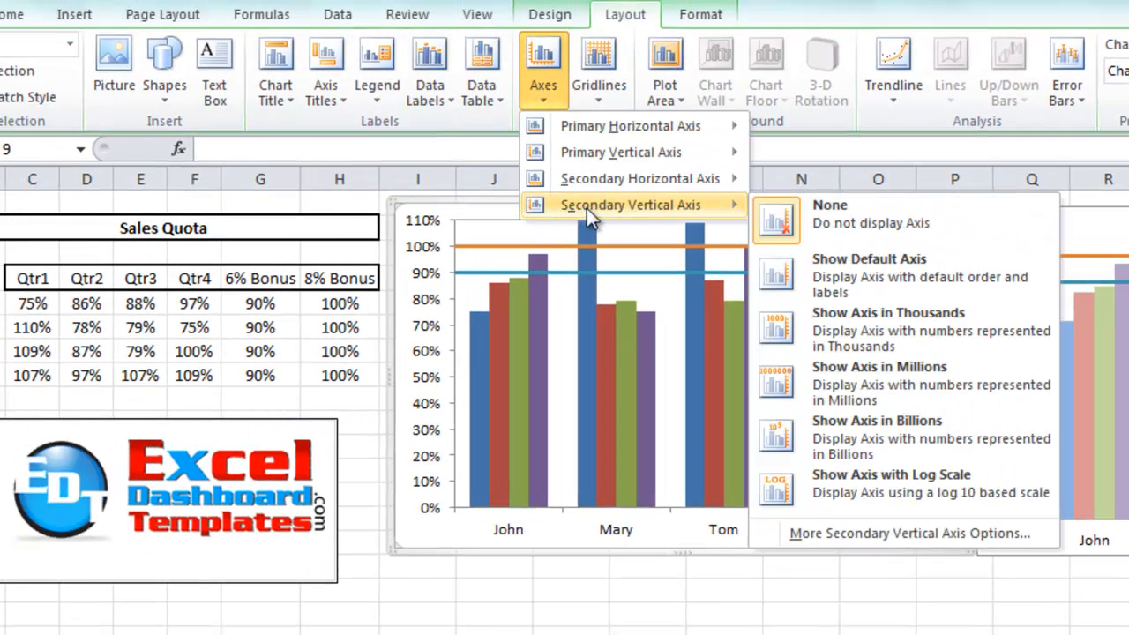
pyautogui.moveTo(608, 178)
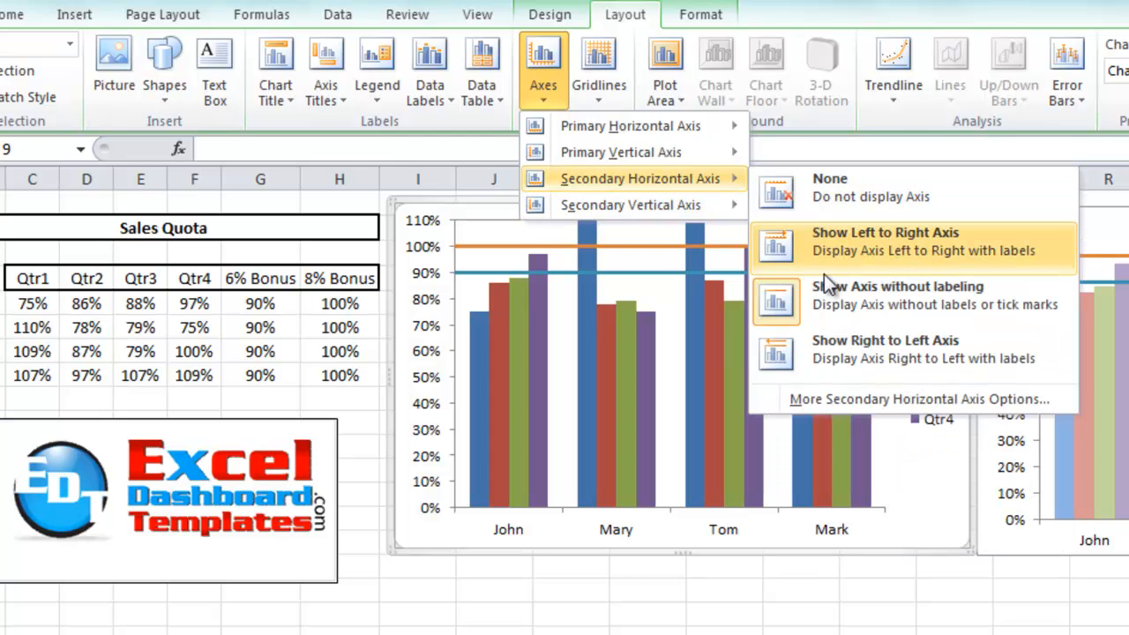
pyautogui.click(836, 252)
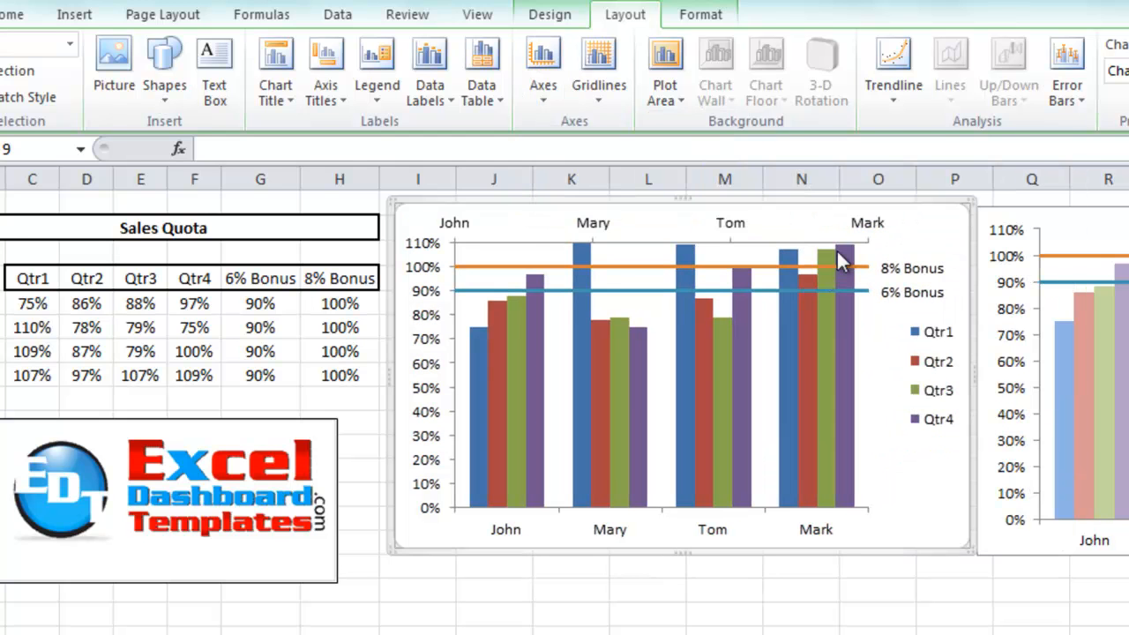
# Set the line color of the secondary horizontal axis to No line.
pyautogui.click(448, 231)
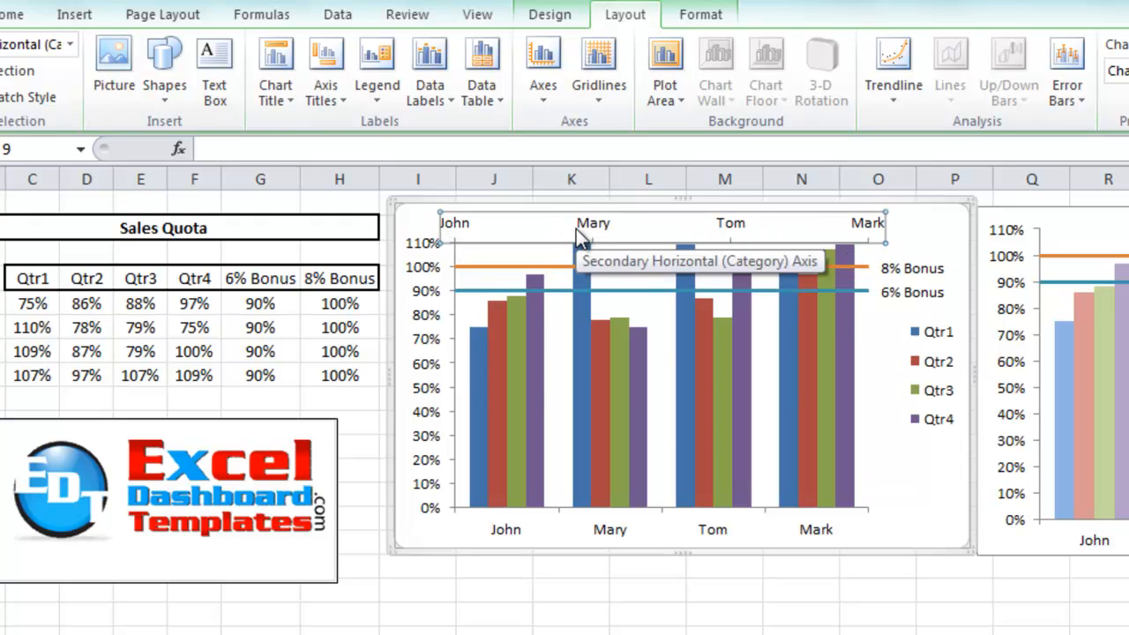
pyautogui.rightClick(575, 228)
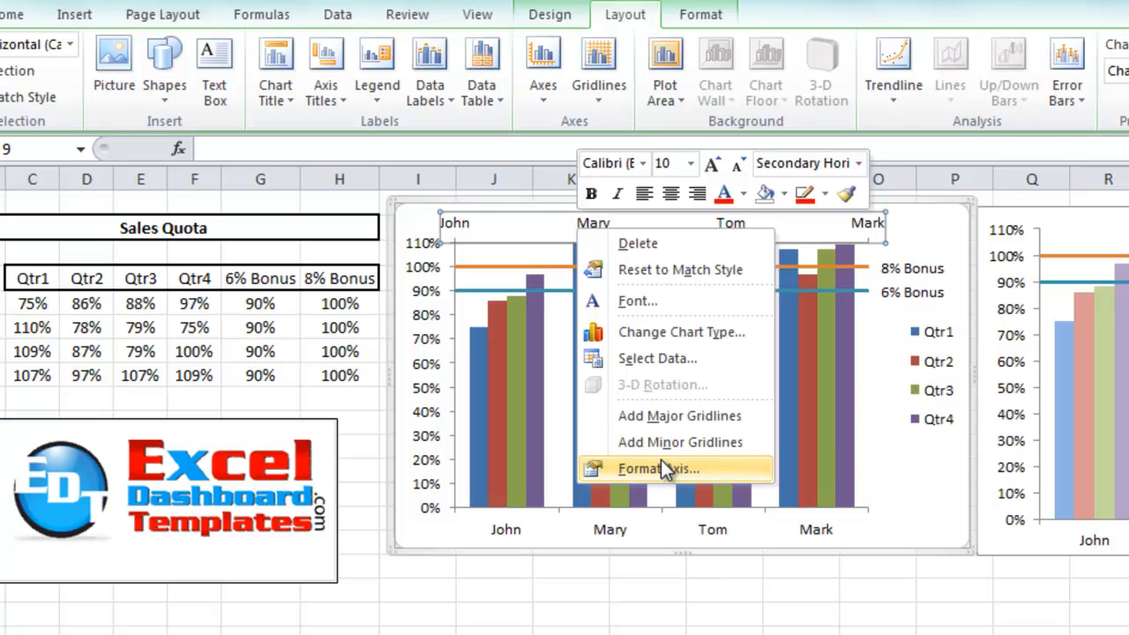
pyautogui.click(661, 461)
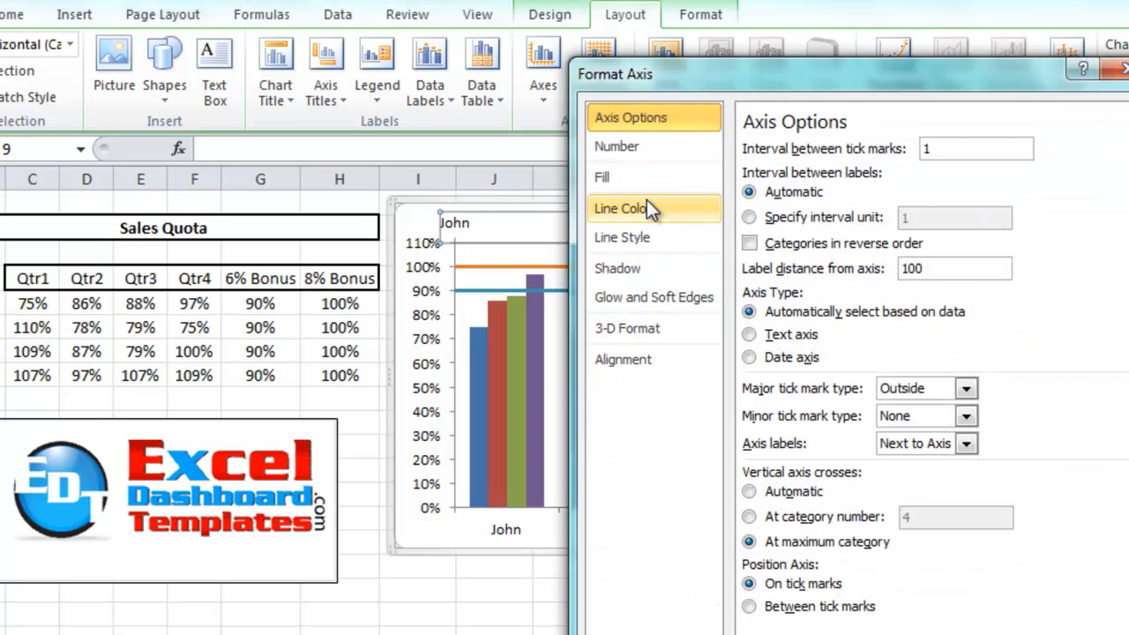
pyautogui.click(647, 204)
pyautogui.click(781, 151)
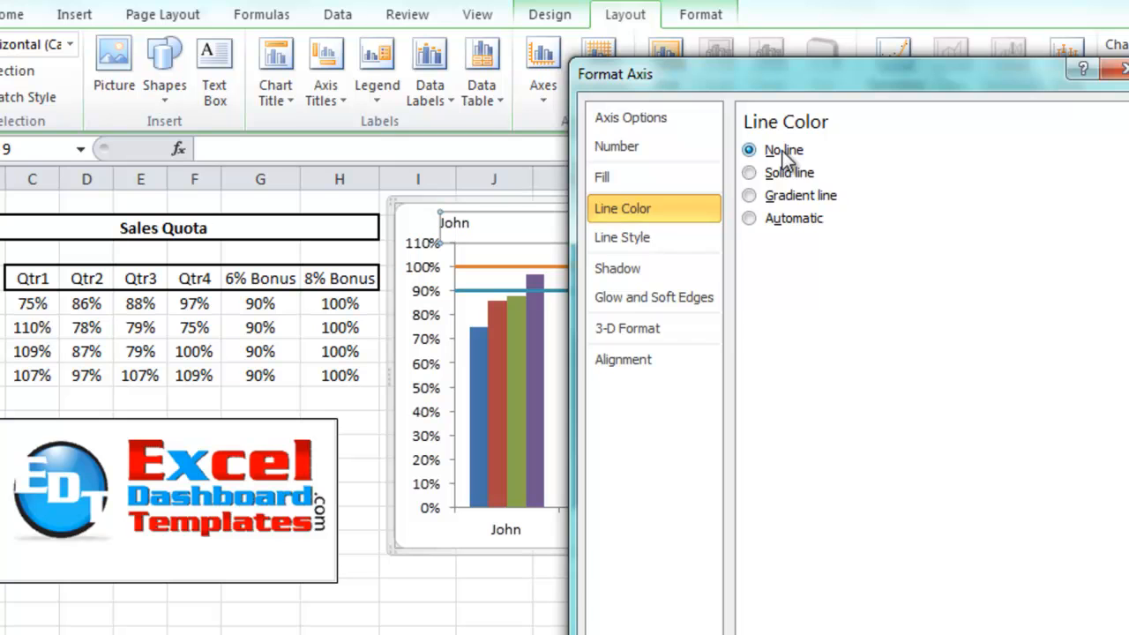
pyautogui.click(1092, 633)
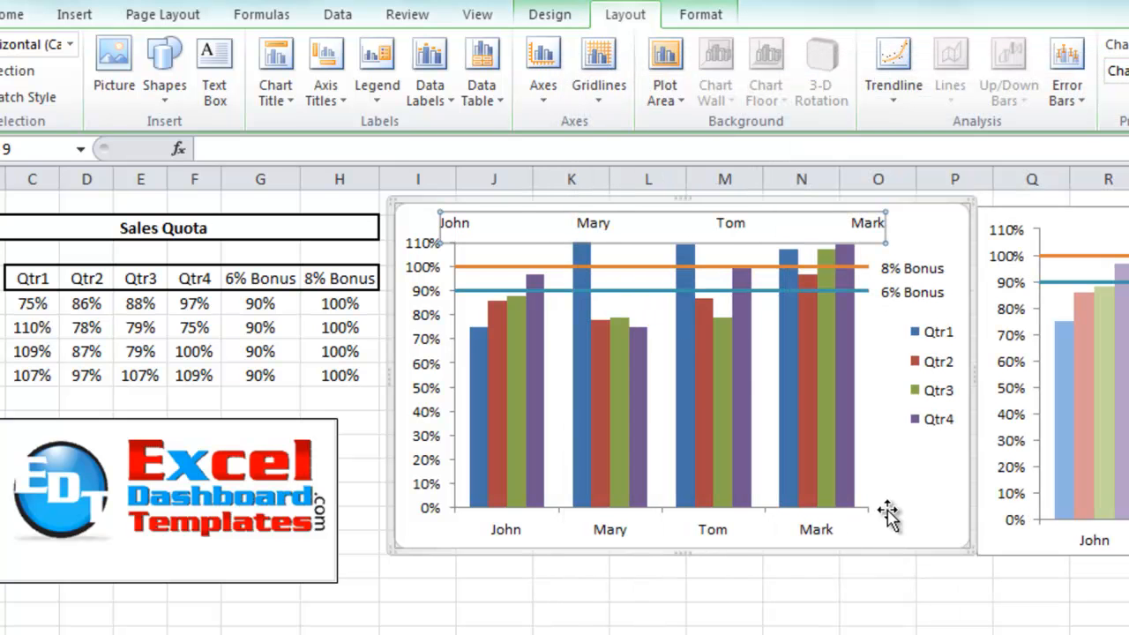
pyautogui.click(881, 505)
# Set the axis labels and major tick mark type of the secondary horizontal axis to None.
pyautogui.click(729, 223)
pyautogui.rightClick(727, 222)
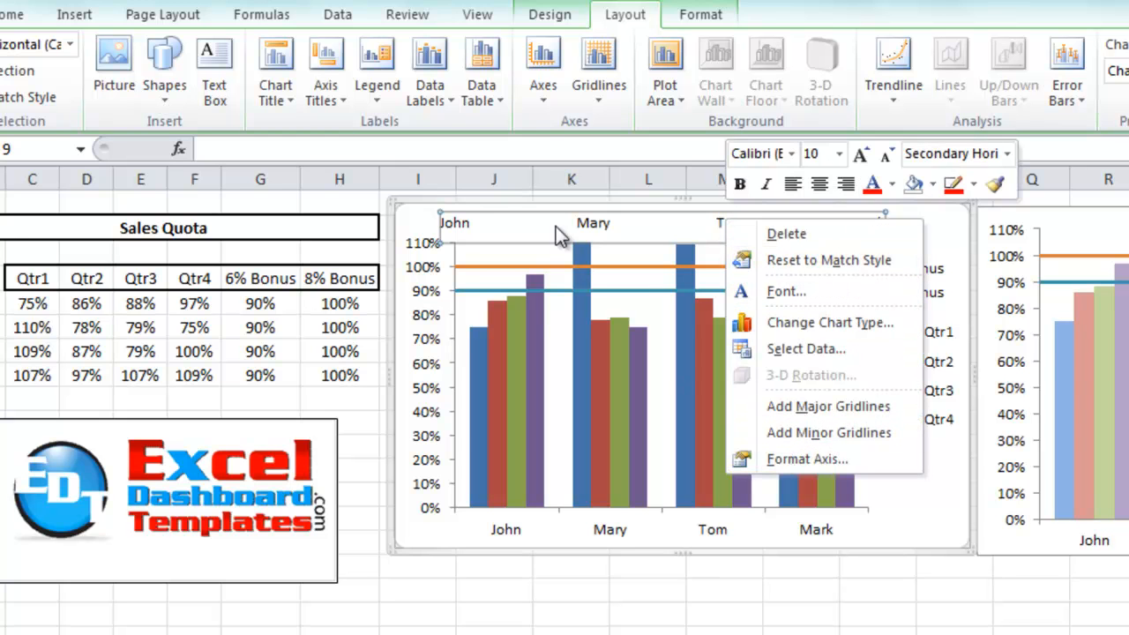
pyautogui.click(796, 459)
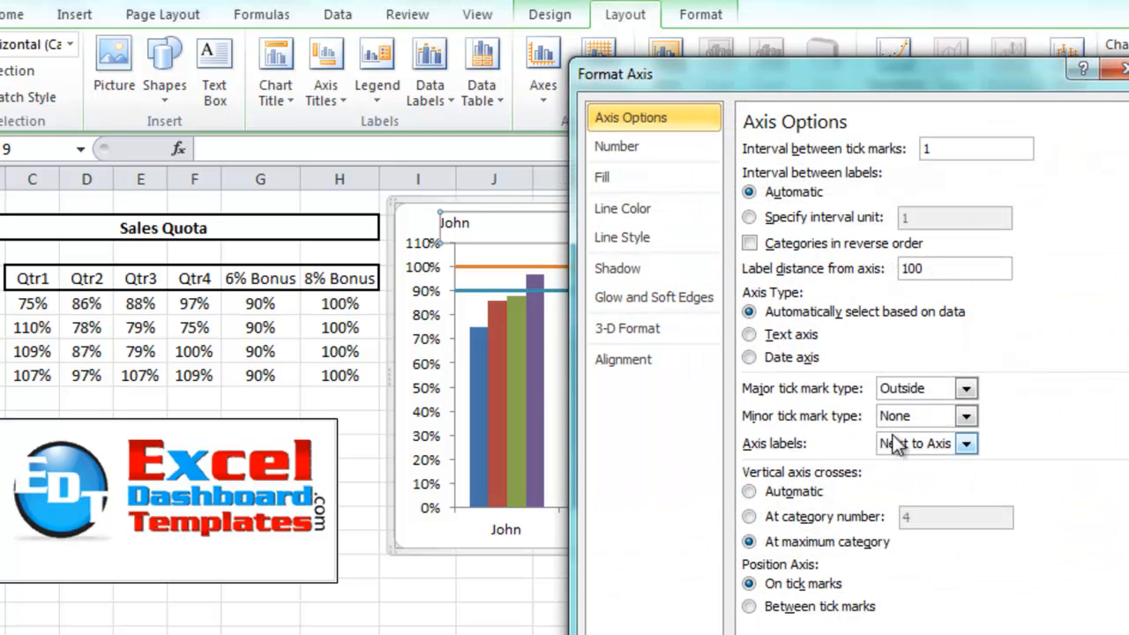
pyautogui.click(897, 444)
pyautogui.click(895, 524)
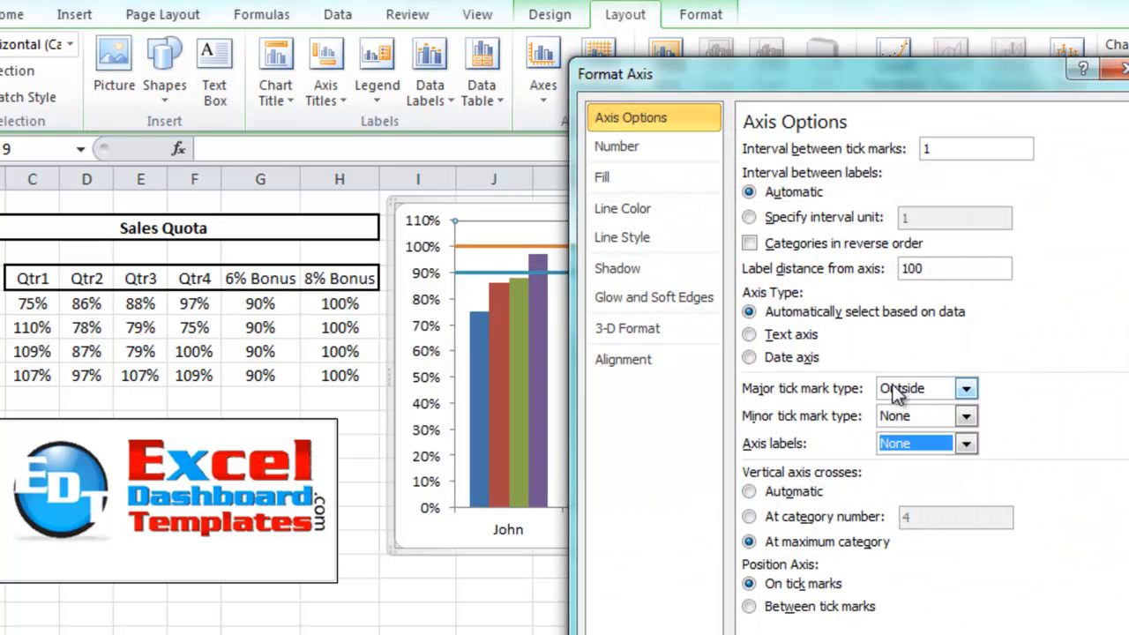
pyautogui.click(897, 393)
pyautogui.click(909, 412)
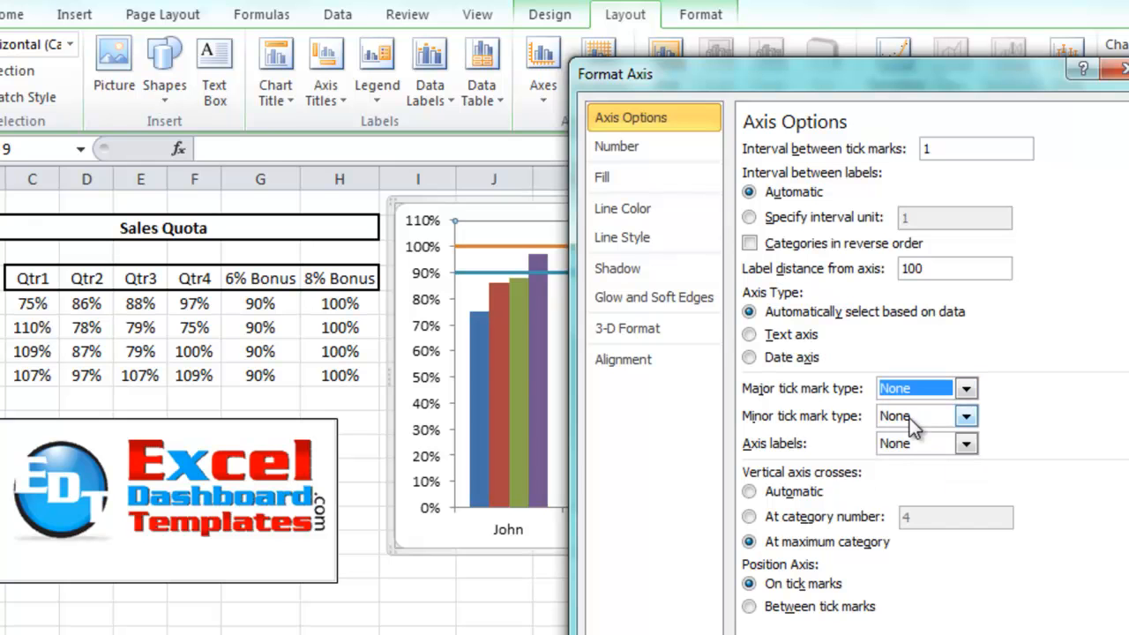
pyautogui.click(631, 208)
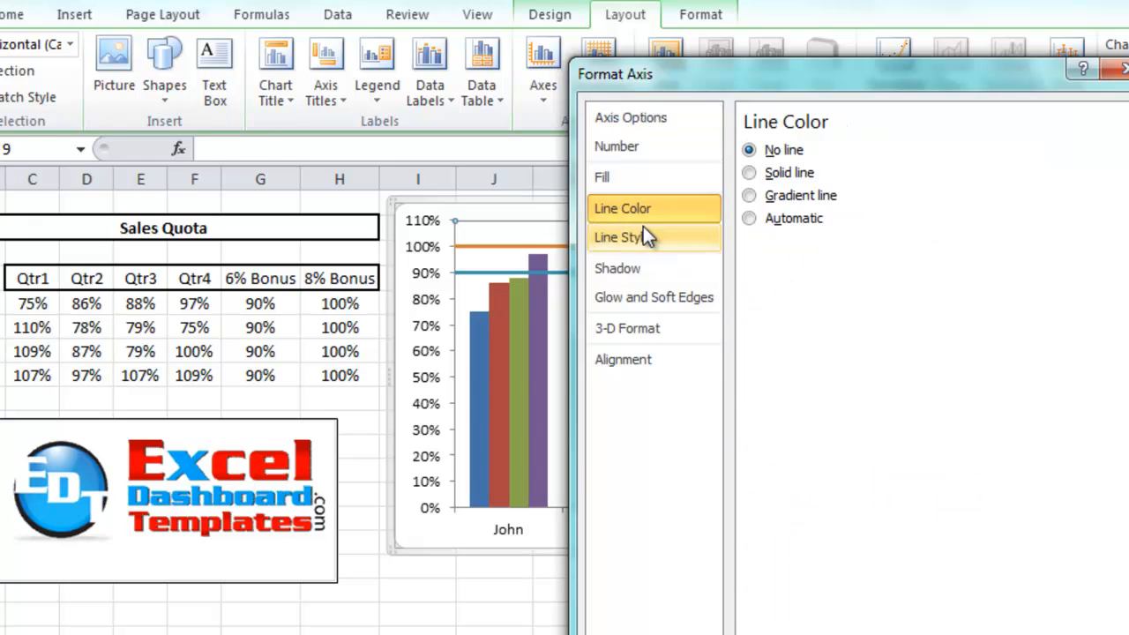
pyautogui.click(627, 121)
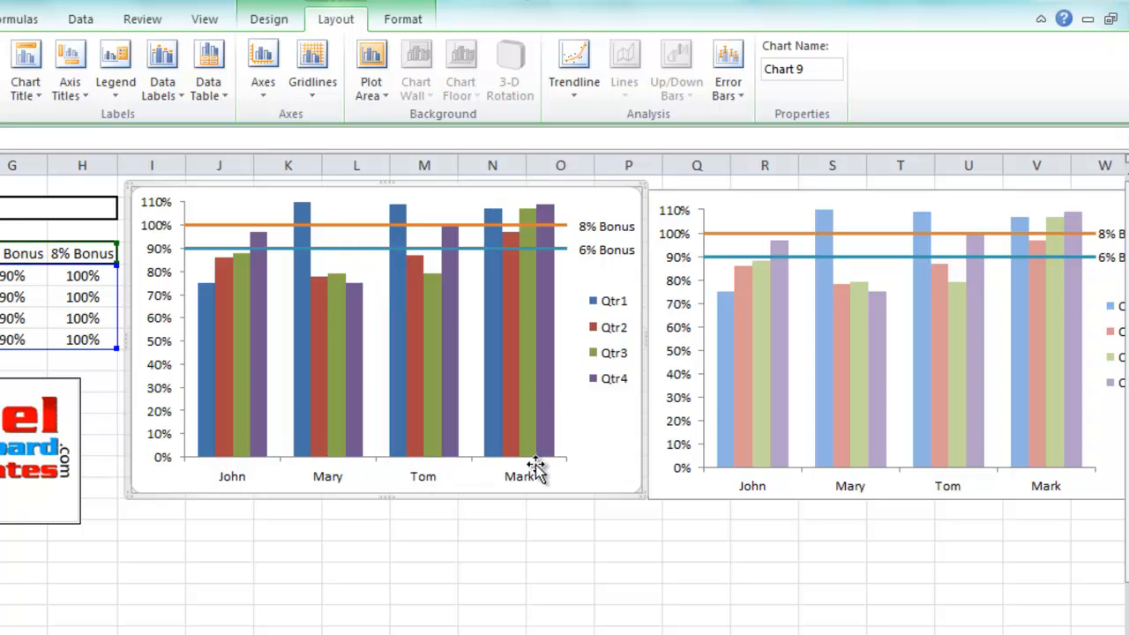
# Give the Qtr1 columns a solid light blue fill at 0% transparency, matching the neighbouring finished chart.
pyautogui.hscroll(3, 564, 353)
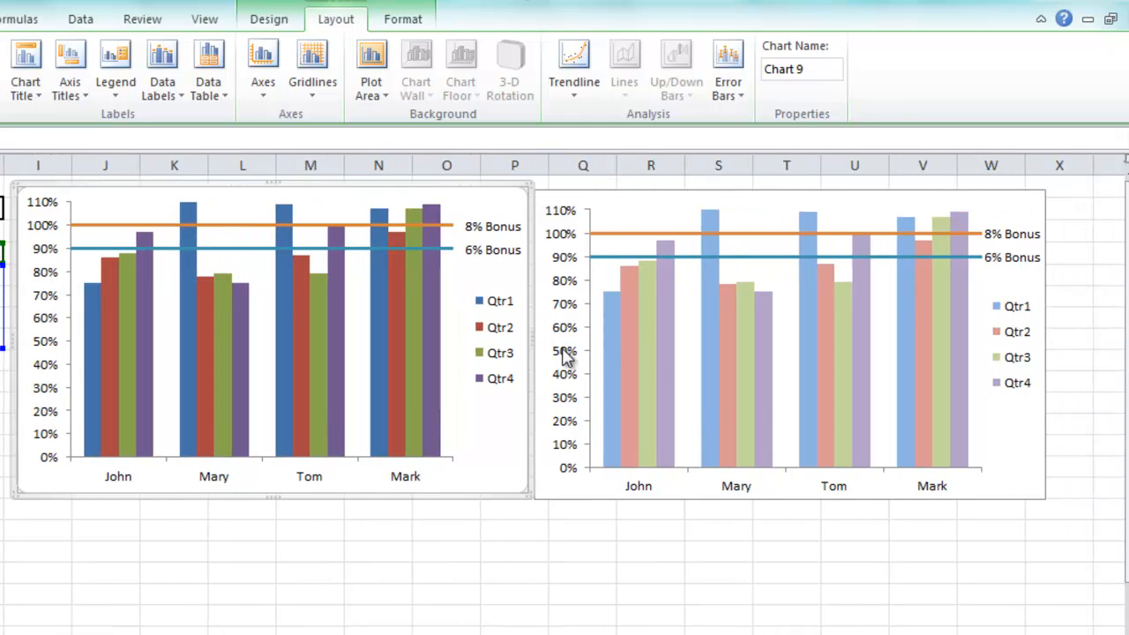
pyautogui.click(608, 351)
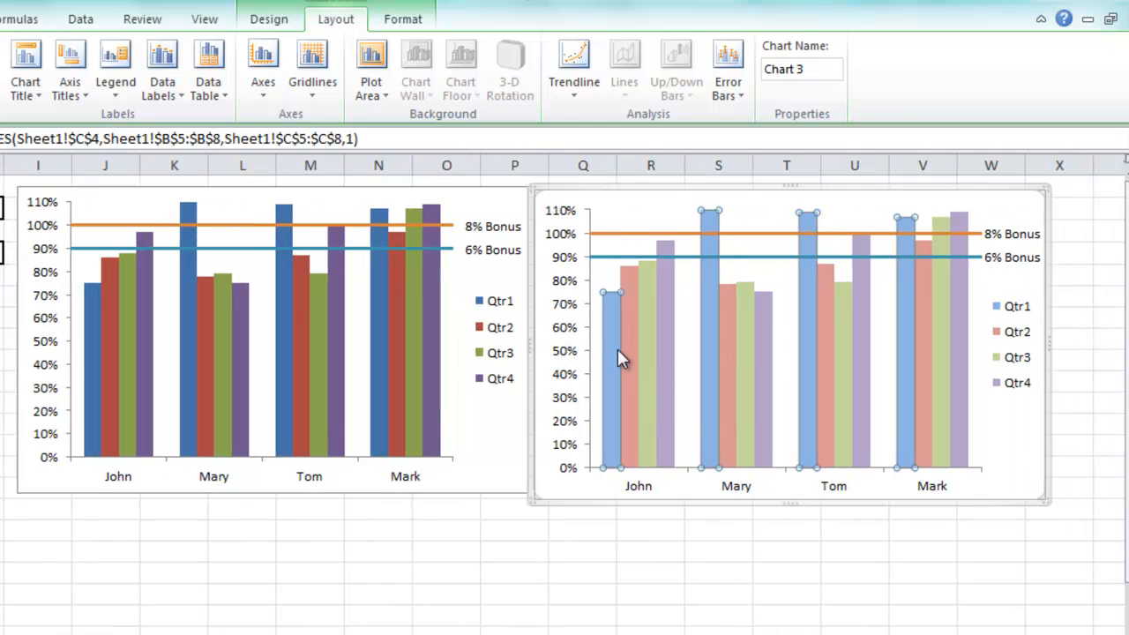
pyautogui.click(623, 345)
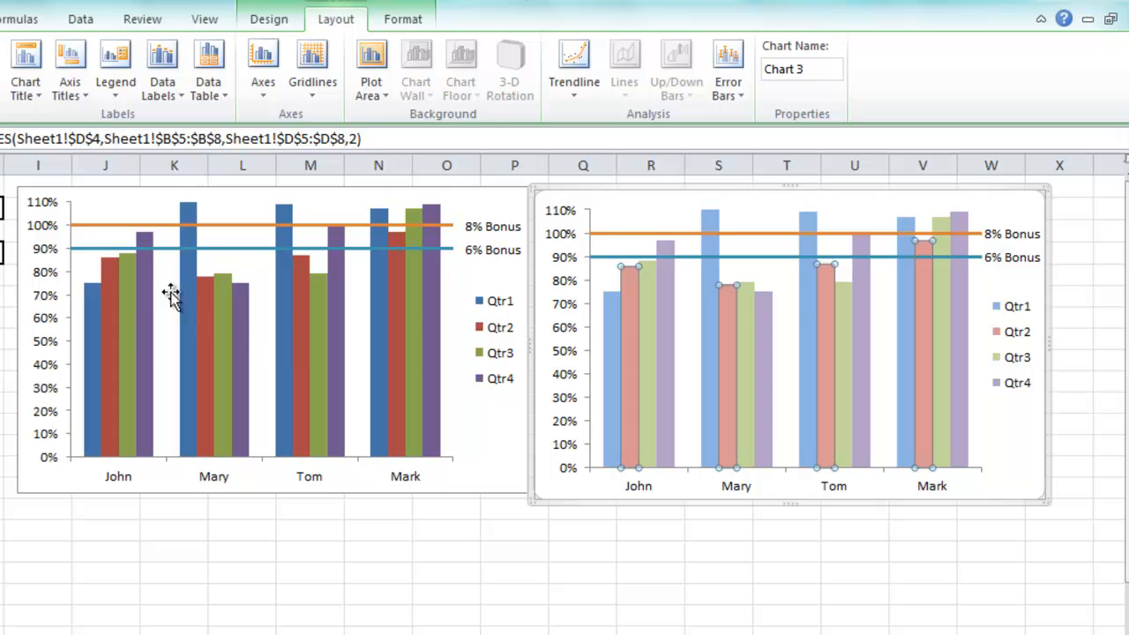
pyautogui.click(137, 300)
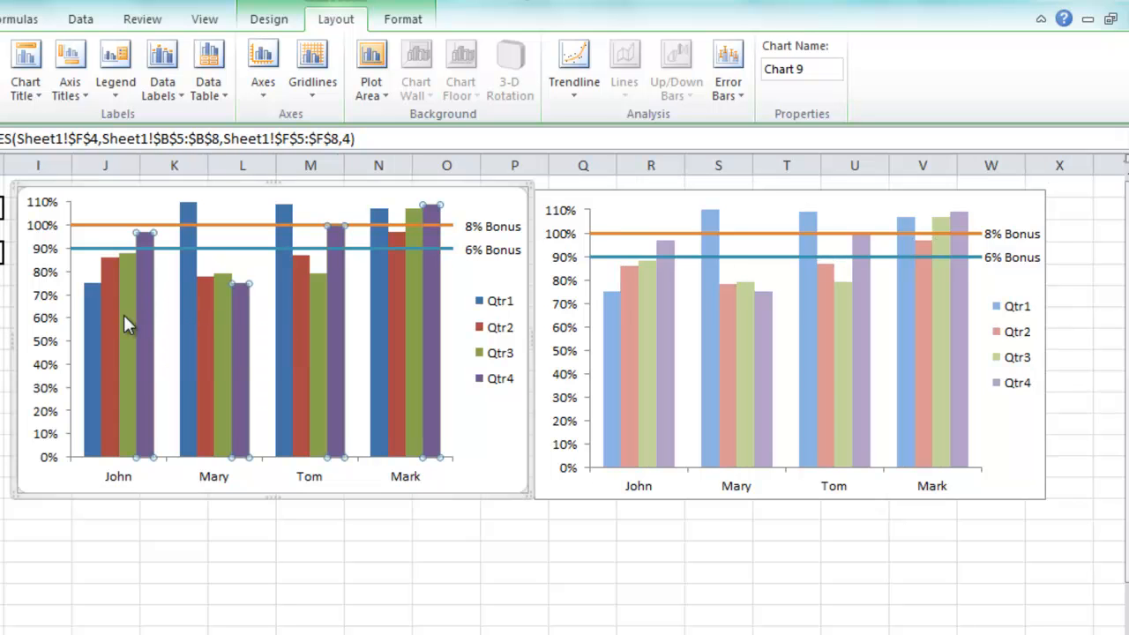
pyautogui.click(91, 346)
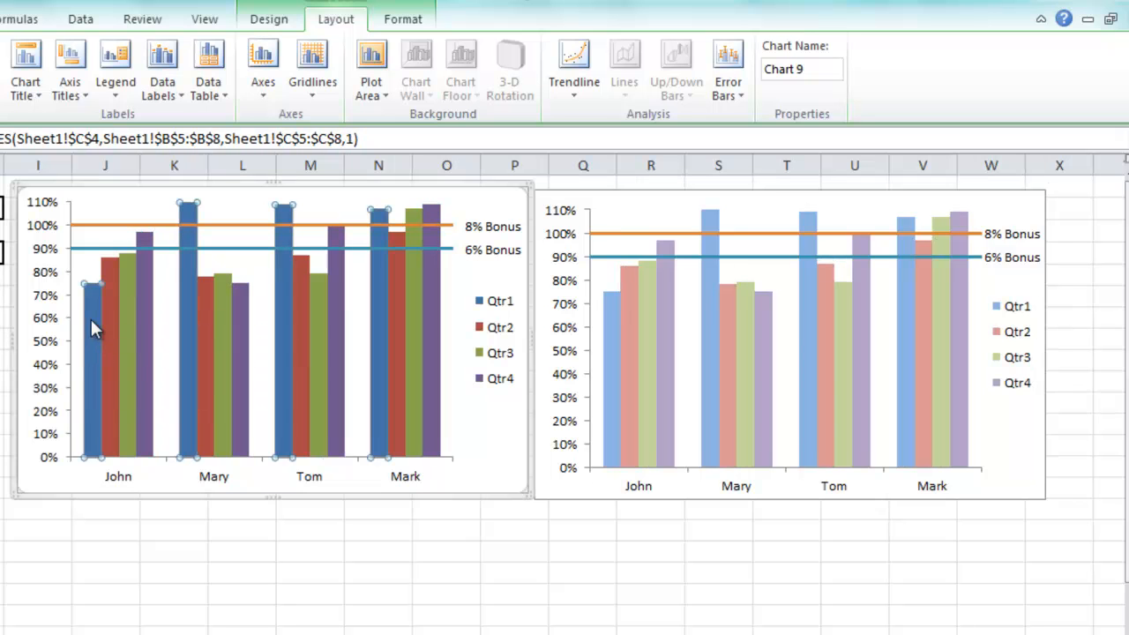
pyautogui.rightClick(91, 319)
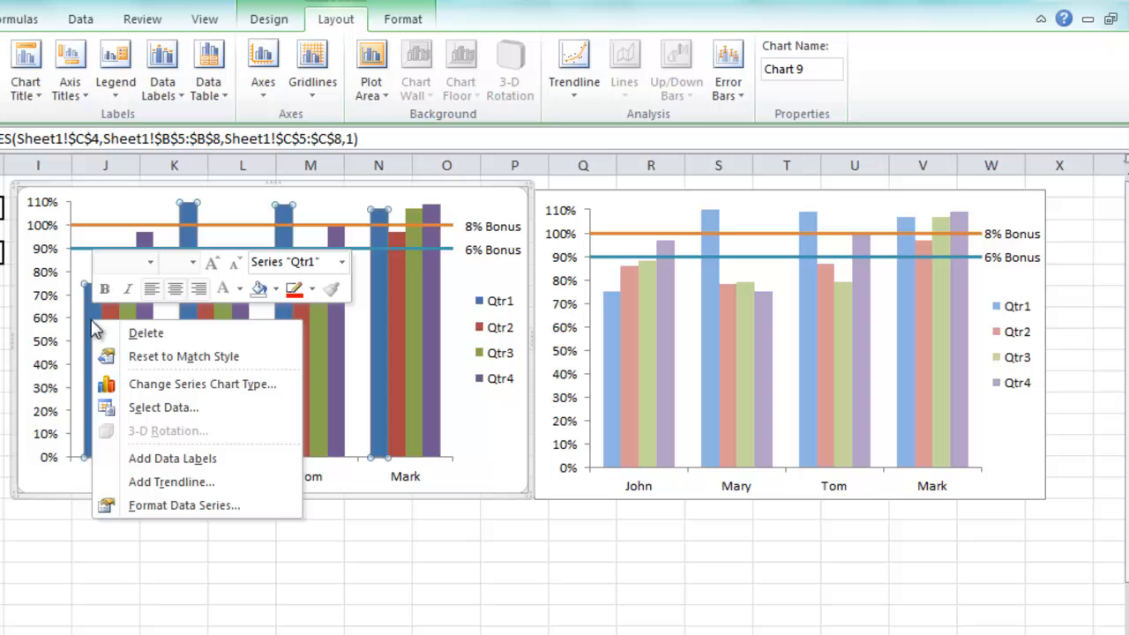
pyautogui.click(185, 505)
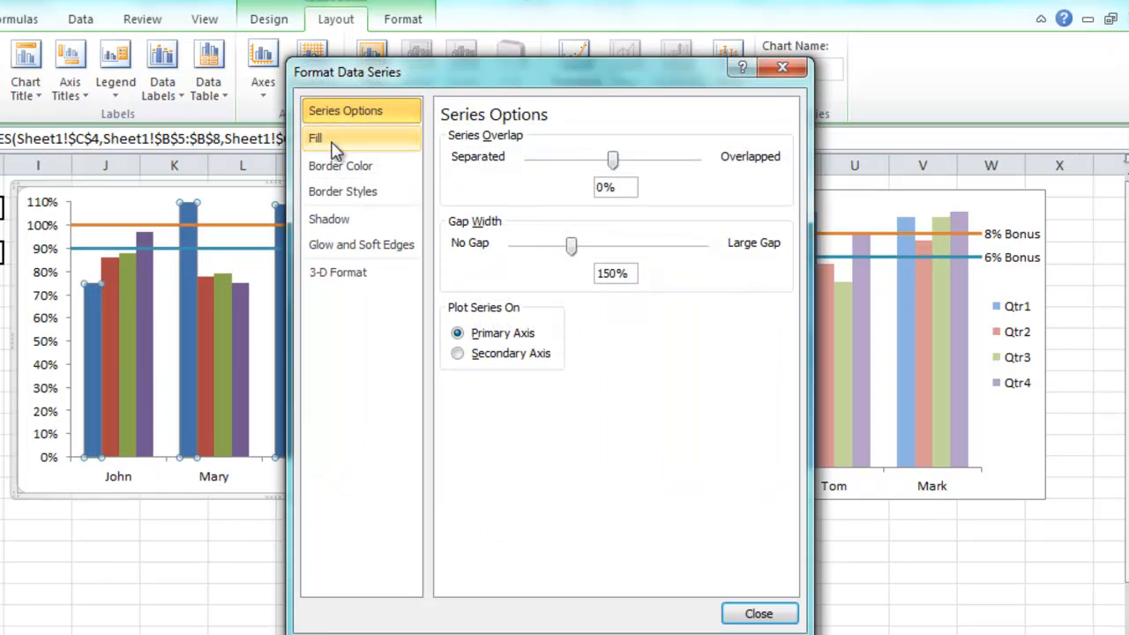
pyautogui.click(339, 141)
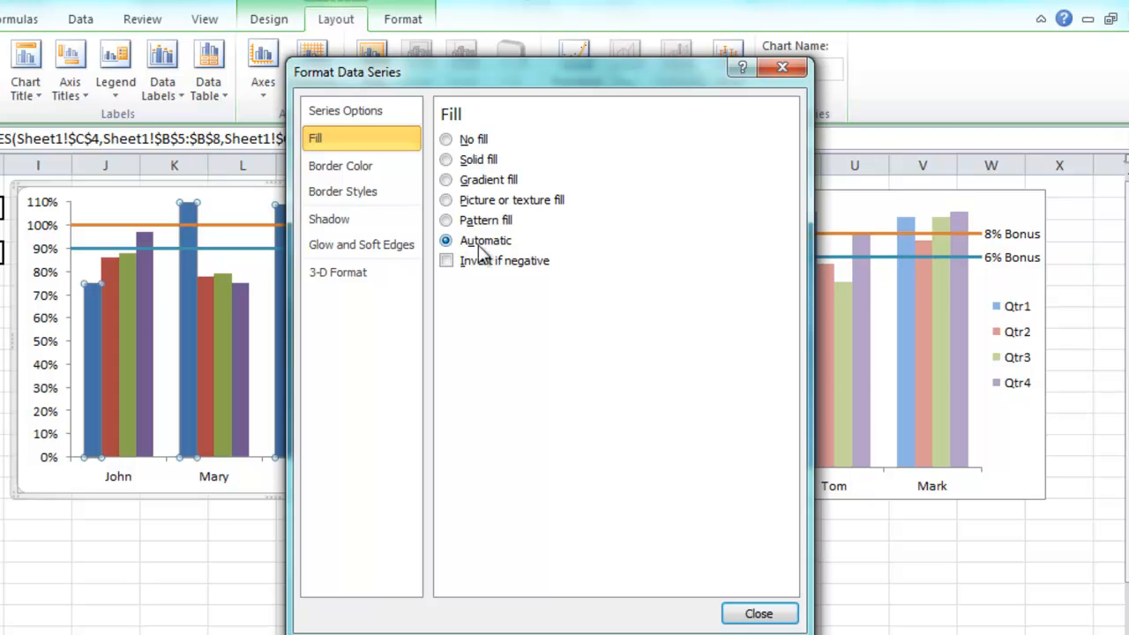
pyautogui.click(446, 159)
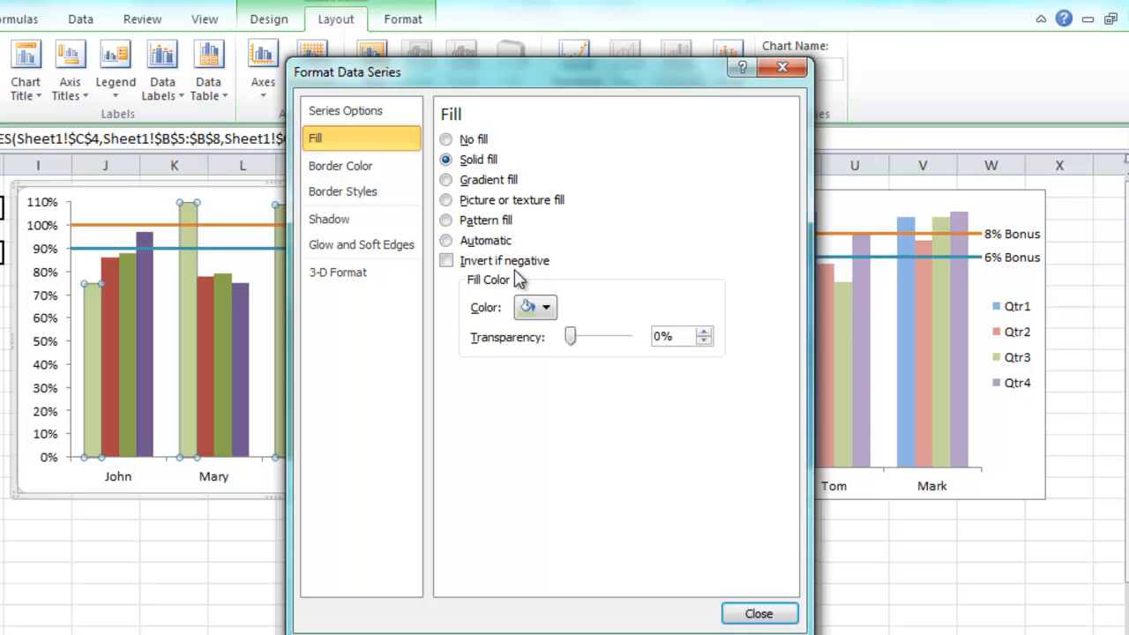
pyautogui.click(546, 309)
pyautogui.click(577, 384)
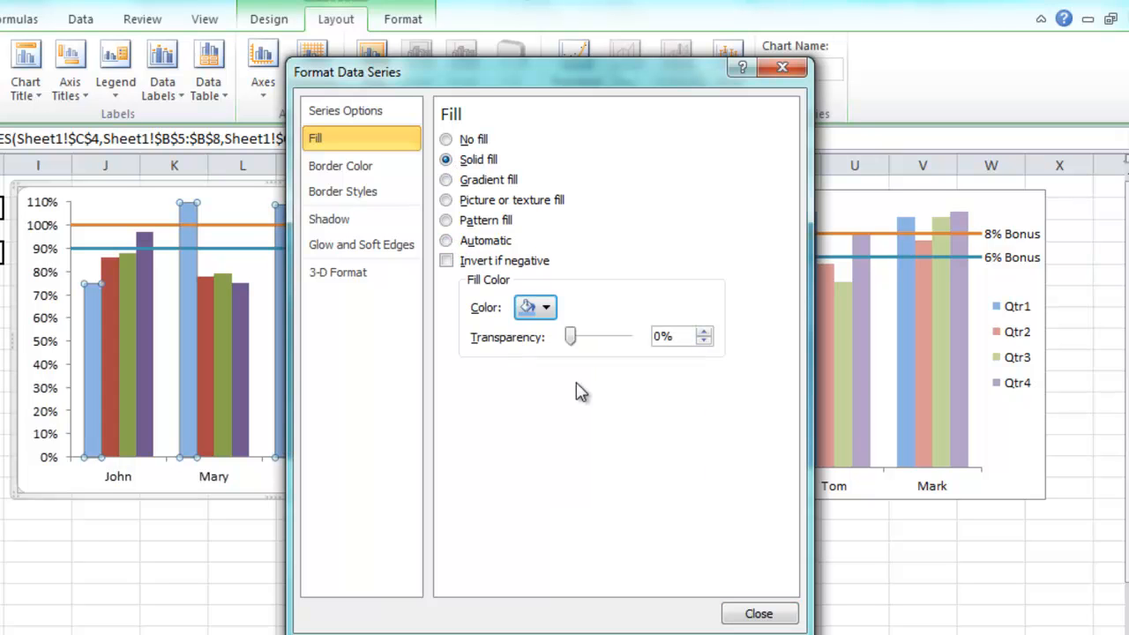
pyautogui.click(757, 613)
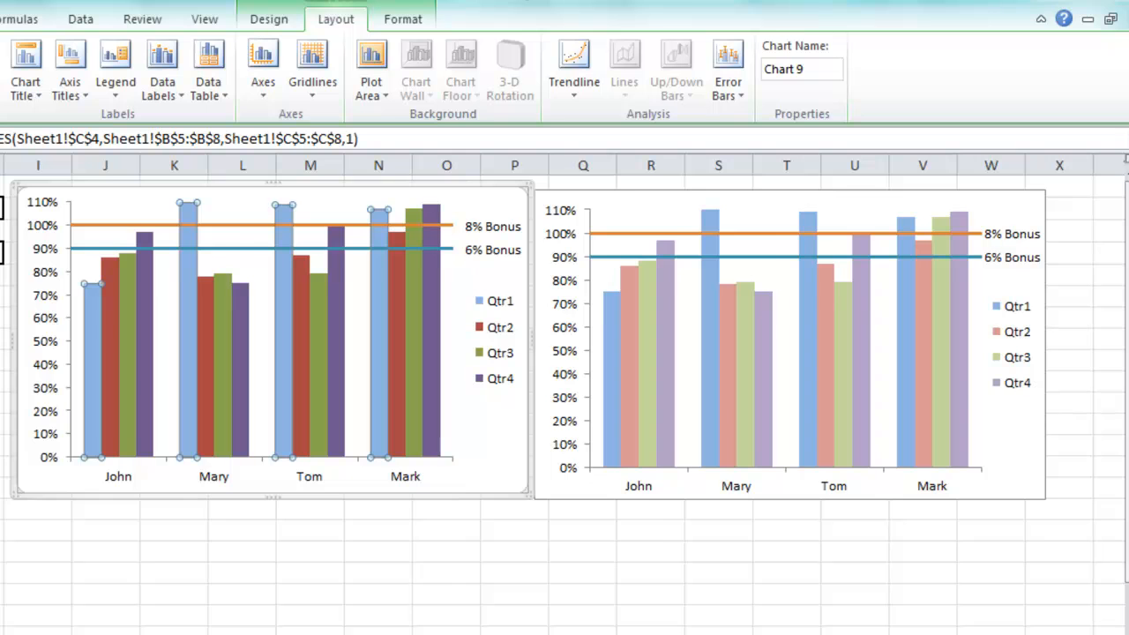
# Examine the alternative chart grouped by quarter and its source table in rows 28 to 32, including the 6% Bonus and 8% Bonus columns.
pyautogui.hscroll(-2, 328, 487)
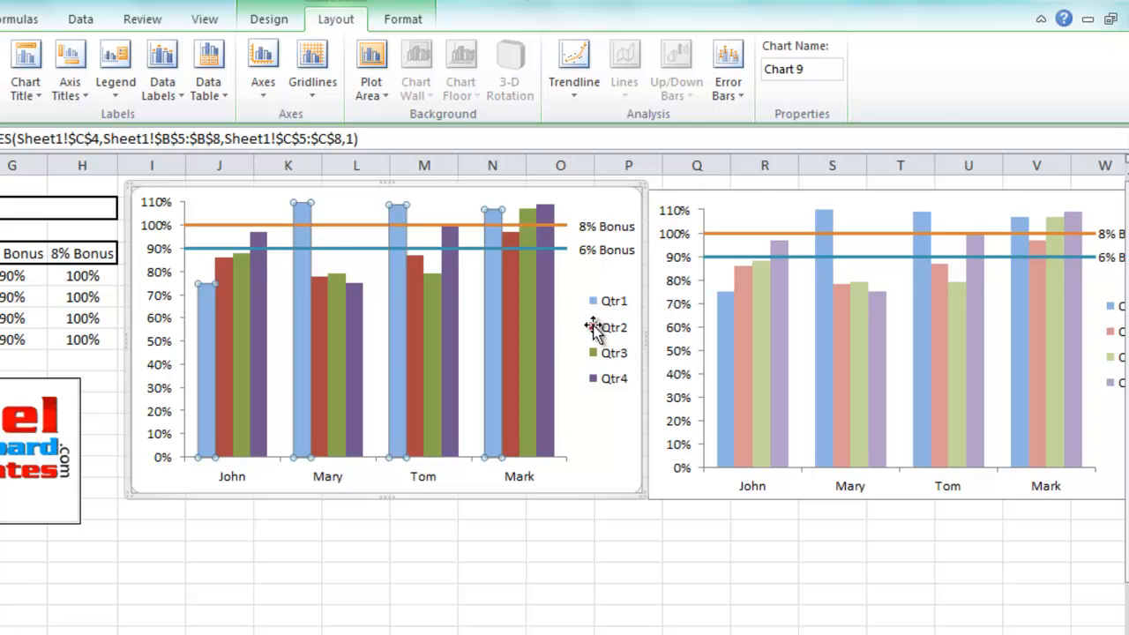
pyautogui.click(12, 296)
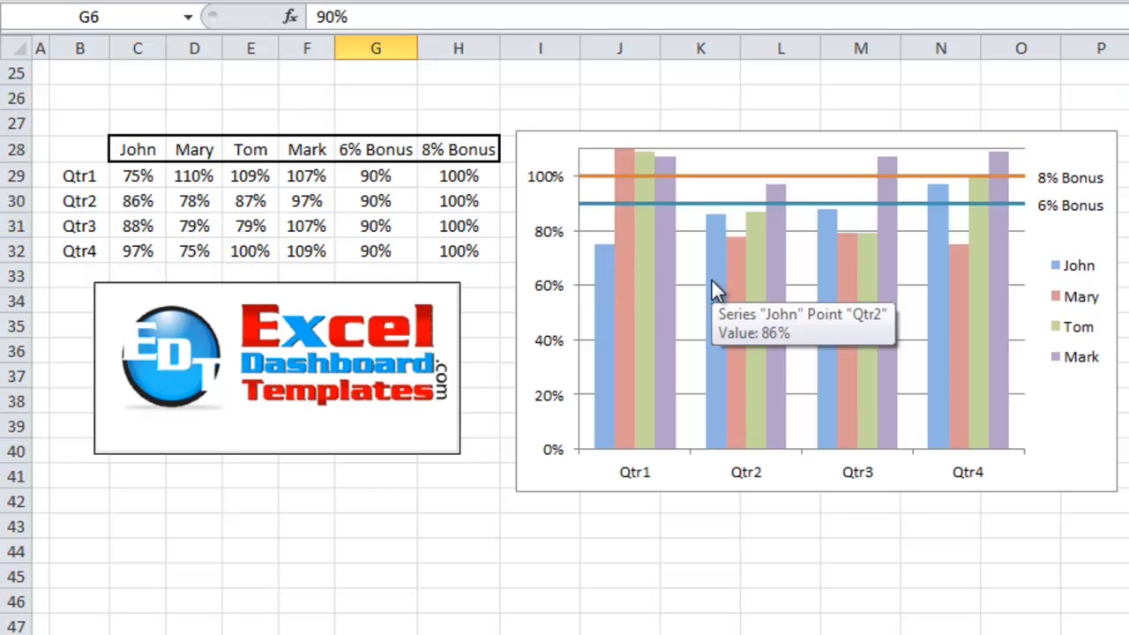
pyautogui.click(654, 479)
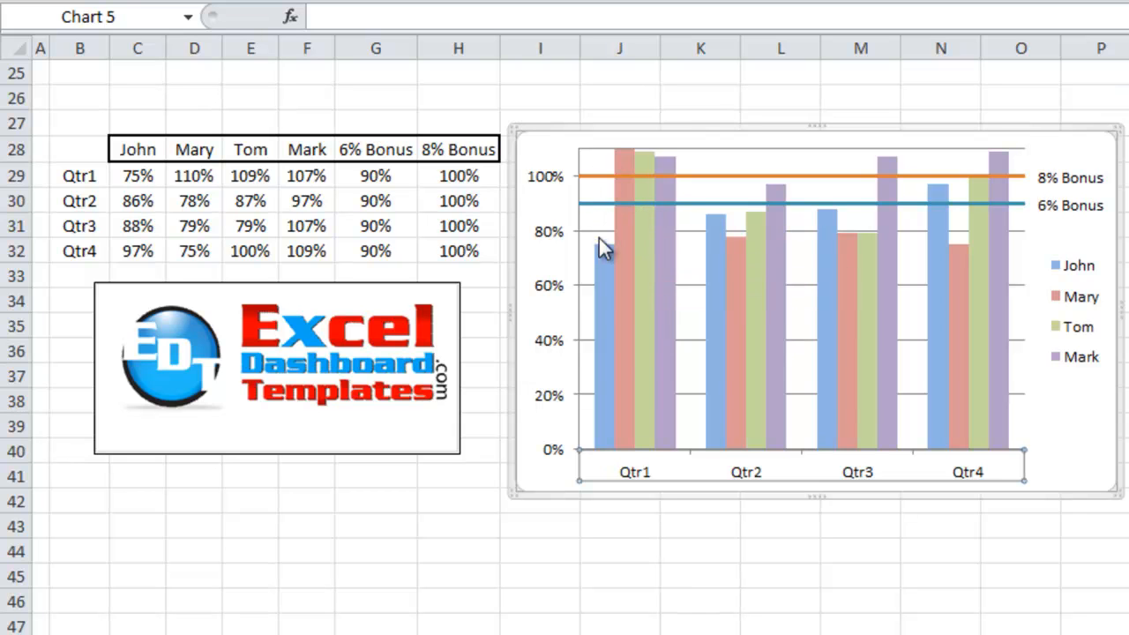
pyautogui.click(893, 194)
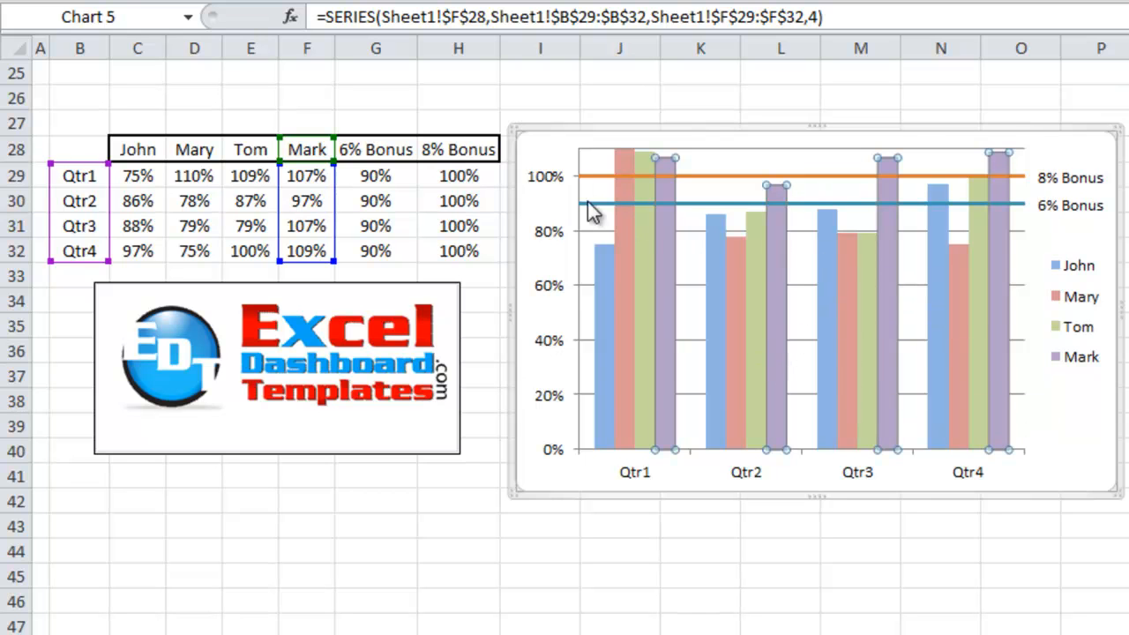
pyautogui.click(467, 201)
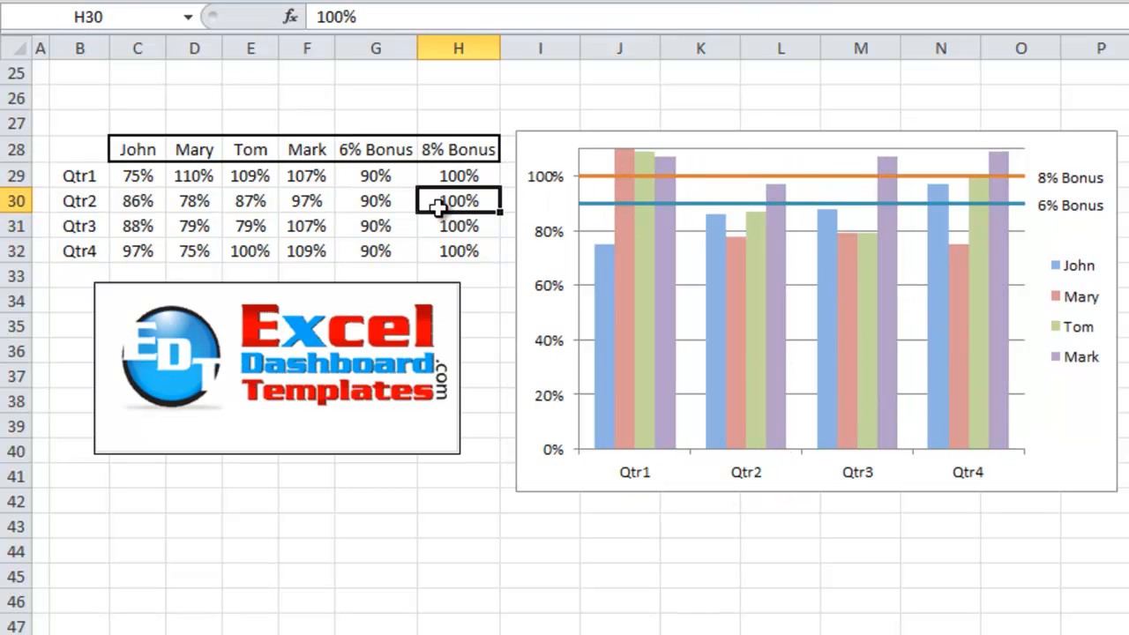
pyautogui.moveTo(375, 149); pyautogui.dragTo(378, 249)
pyautogui.moveTo(458, 151); pyautogui.dragTo(465, 251)
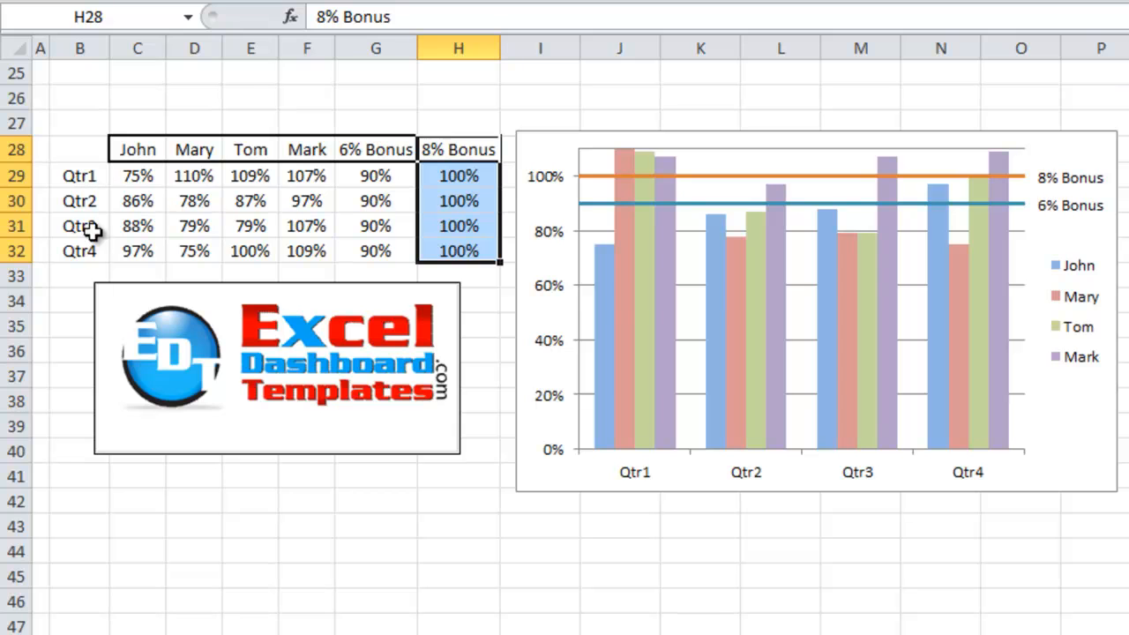
pyautogui.moveTo(375, 150); pyautogui.dragTo(395, 244)
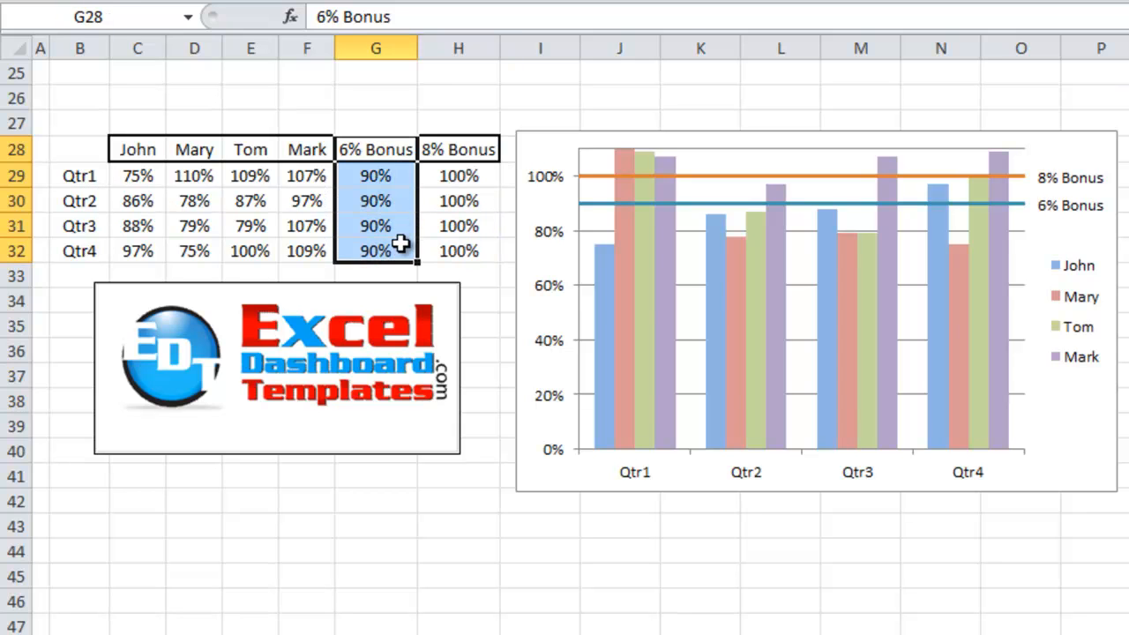
pyautogui.moveTo(434, 143); pyautogui.dragTo(454, 248)
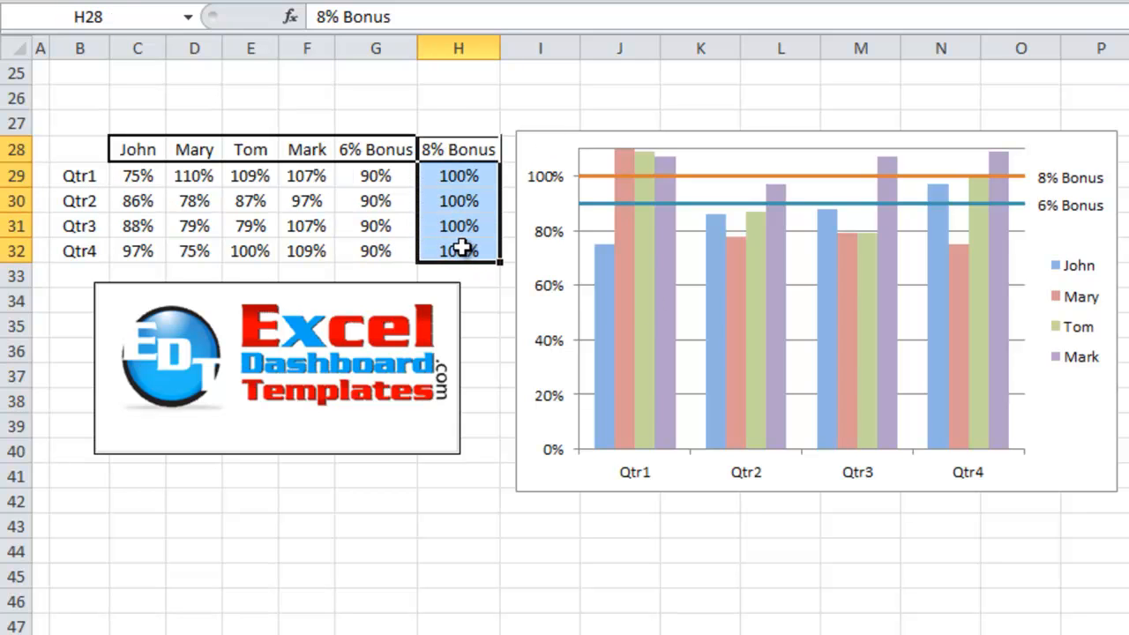
pyautogui.click(1080, 448)
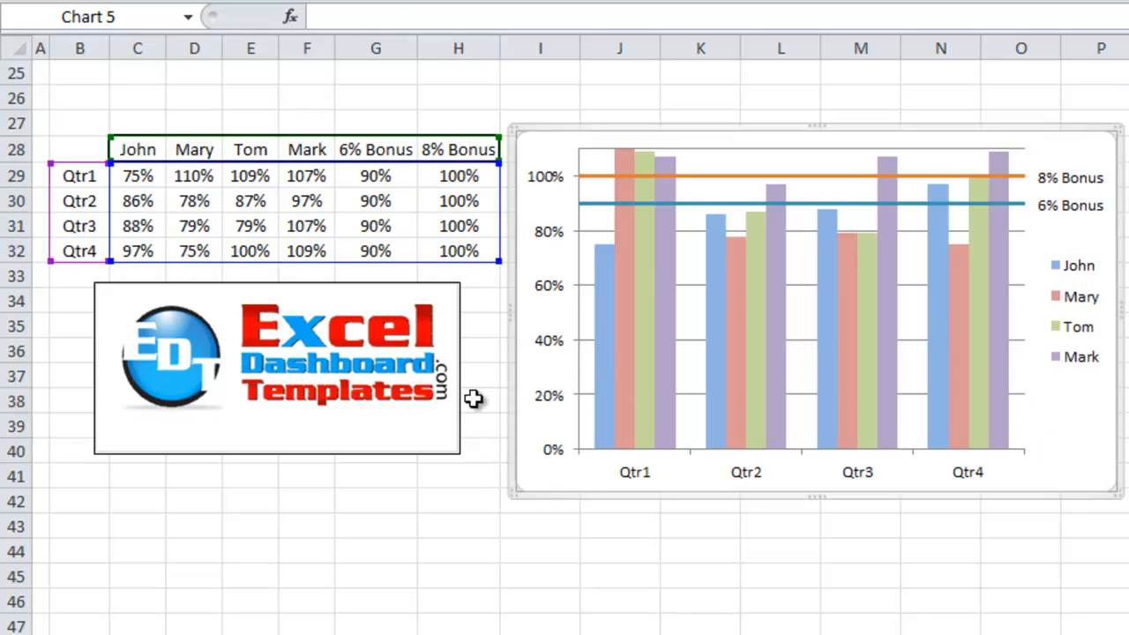